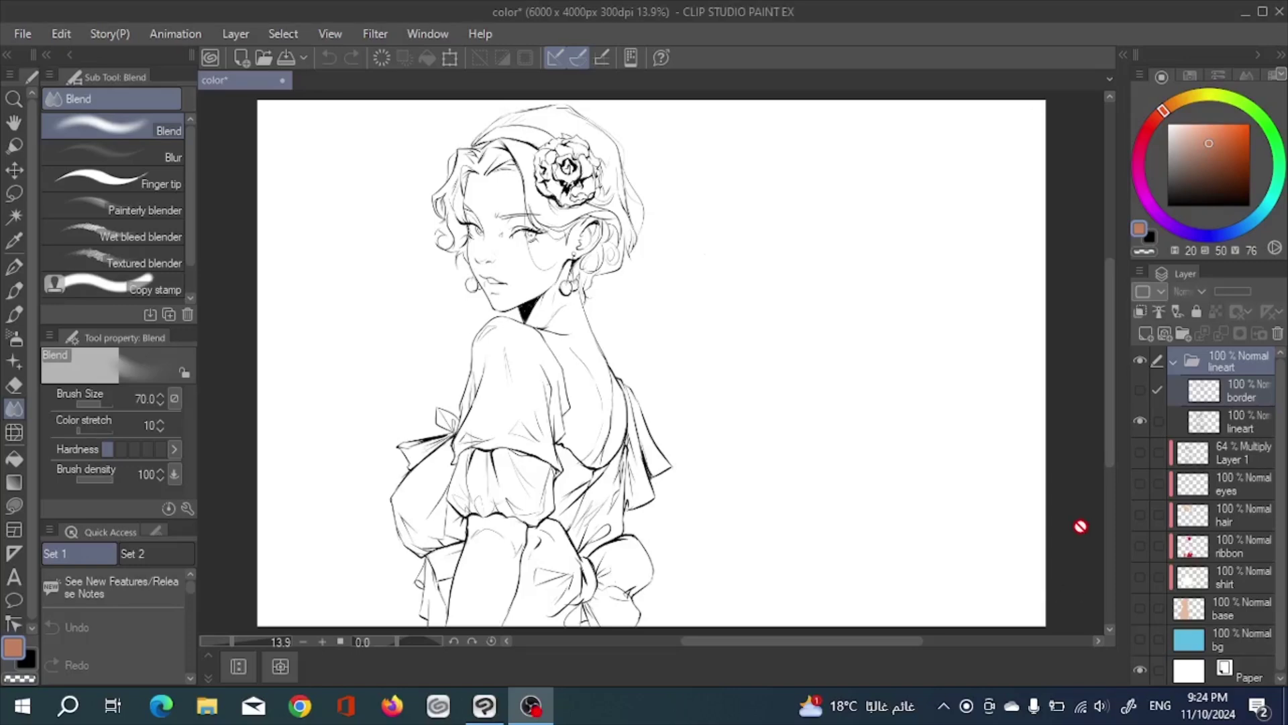
Step: Add a new raster layer directly above the multiply Layer 1, below the lineart folder, and rename it base
left_click(1173, 362)
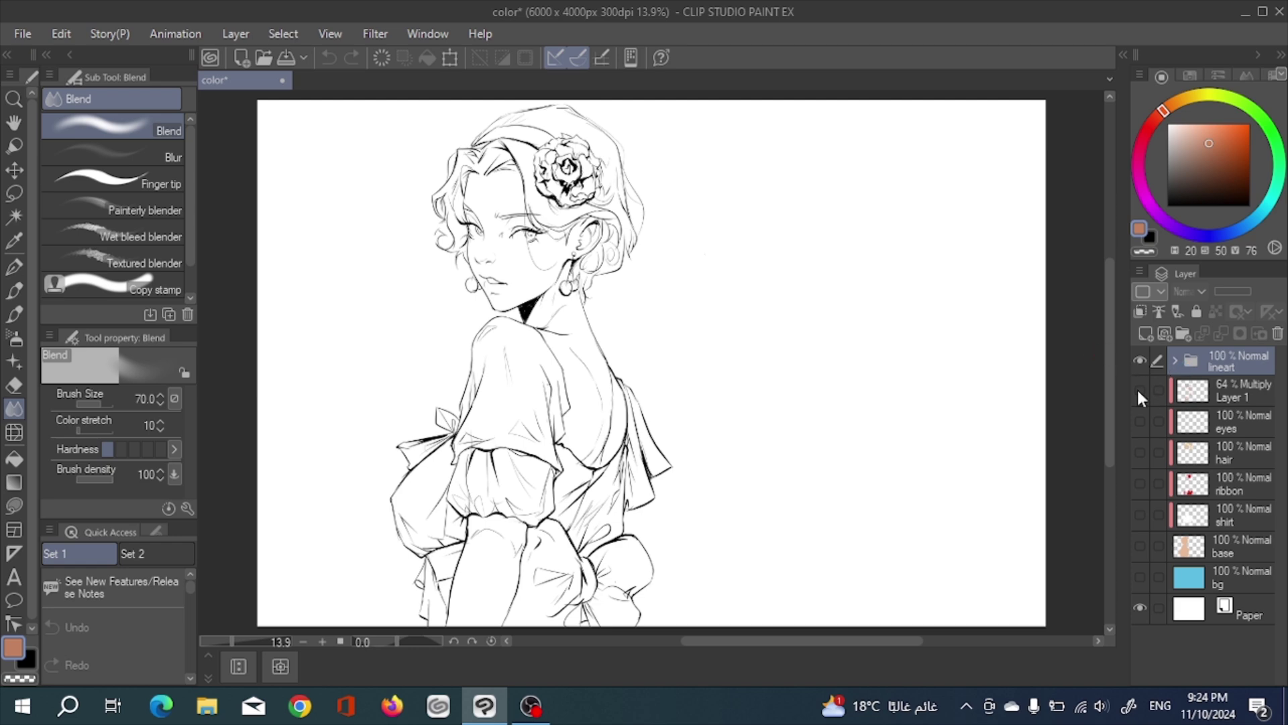
left_click(1201, 390)
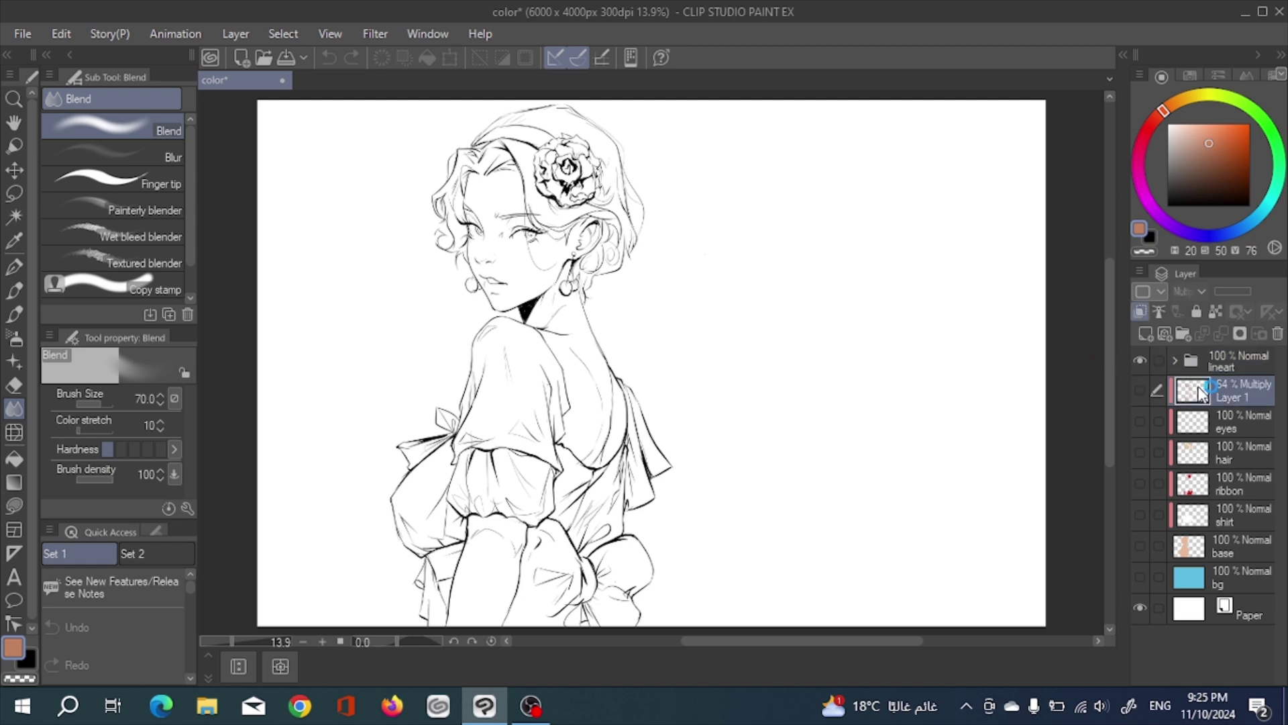
left_click(1145, 334)
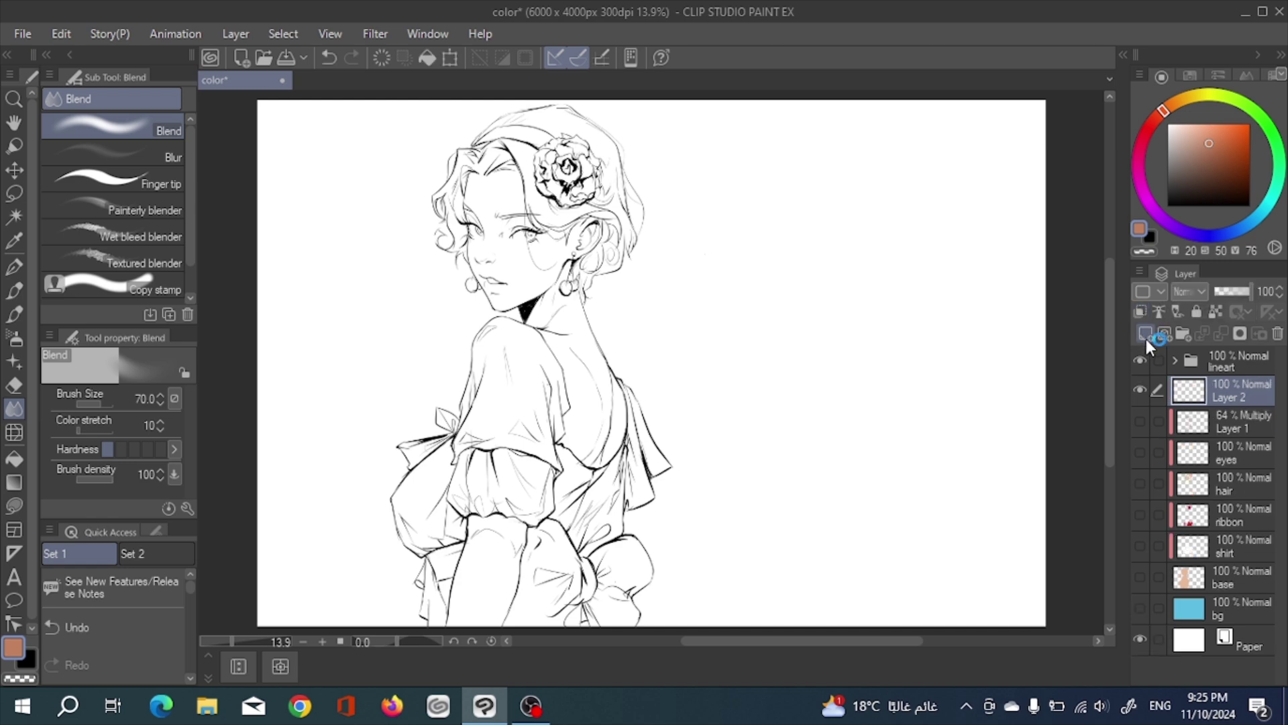
left_click(1173, 360)
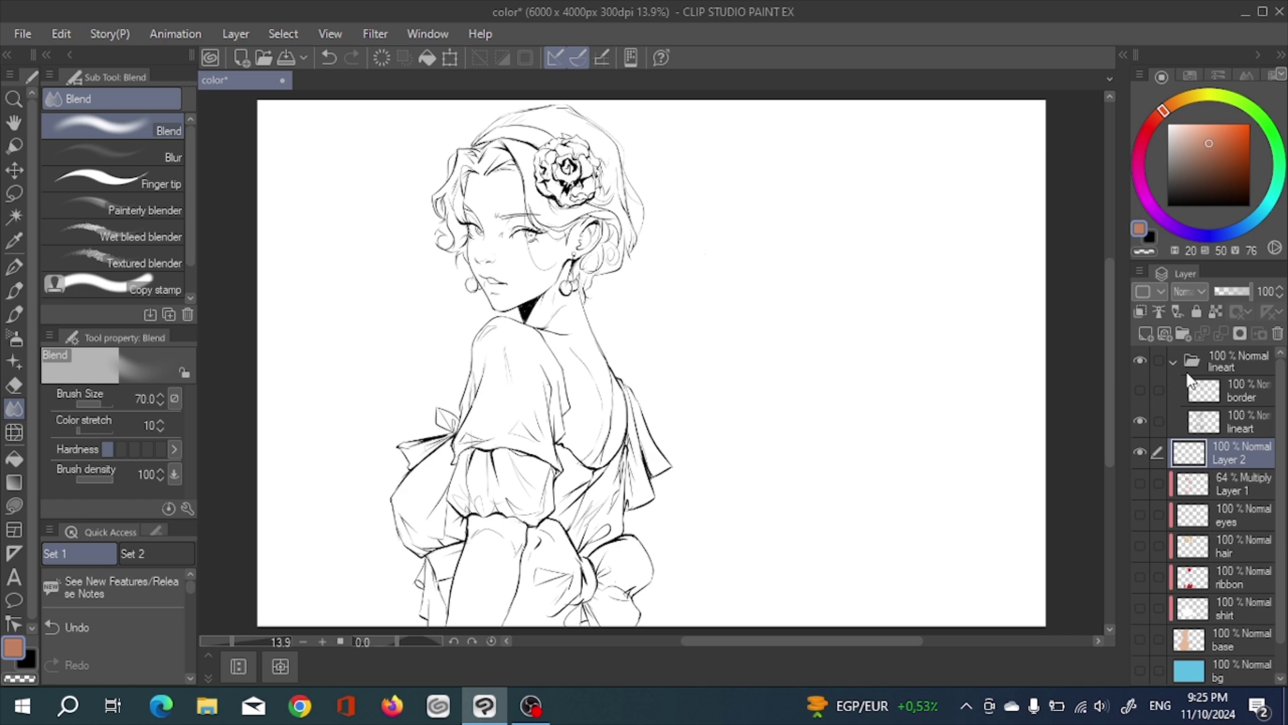
left_click(1174, 363)
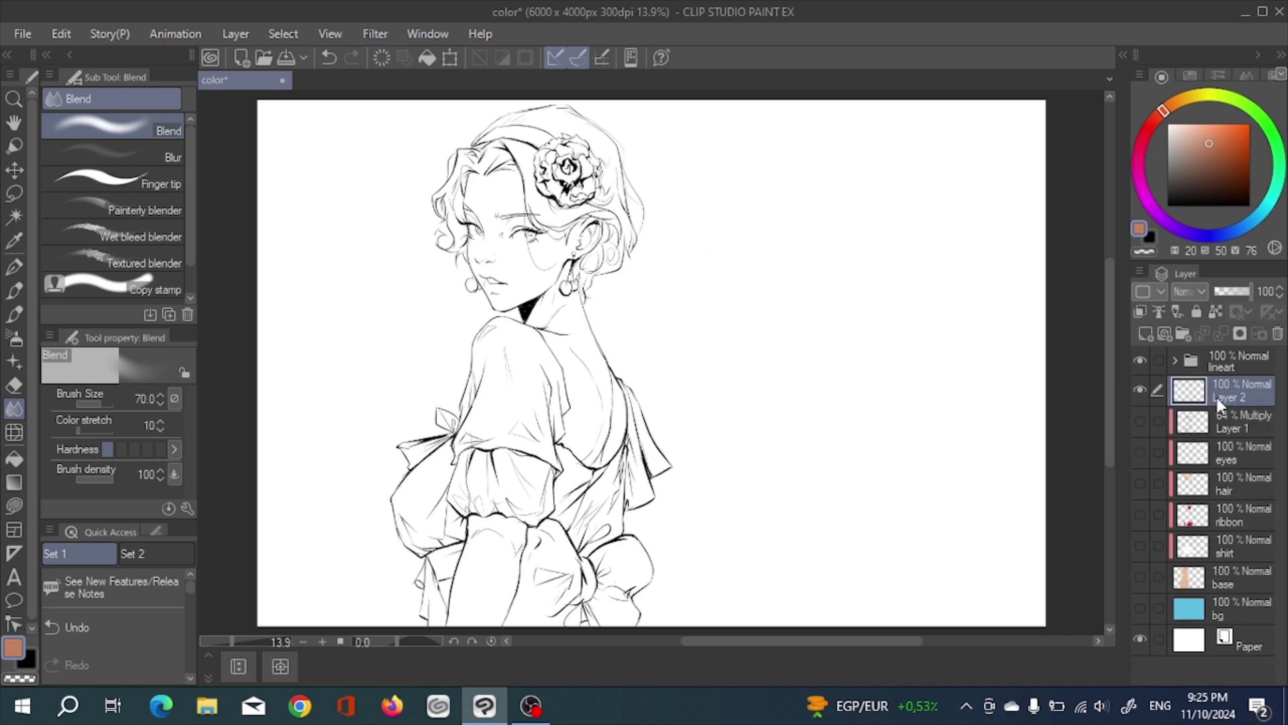
double_click(1237, 400)
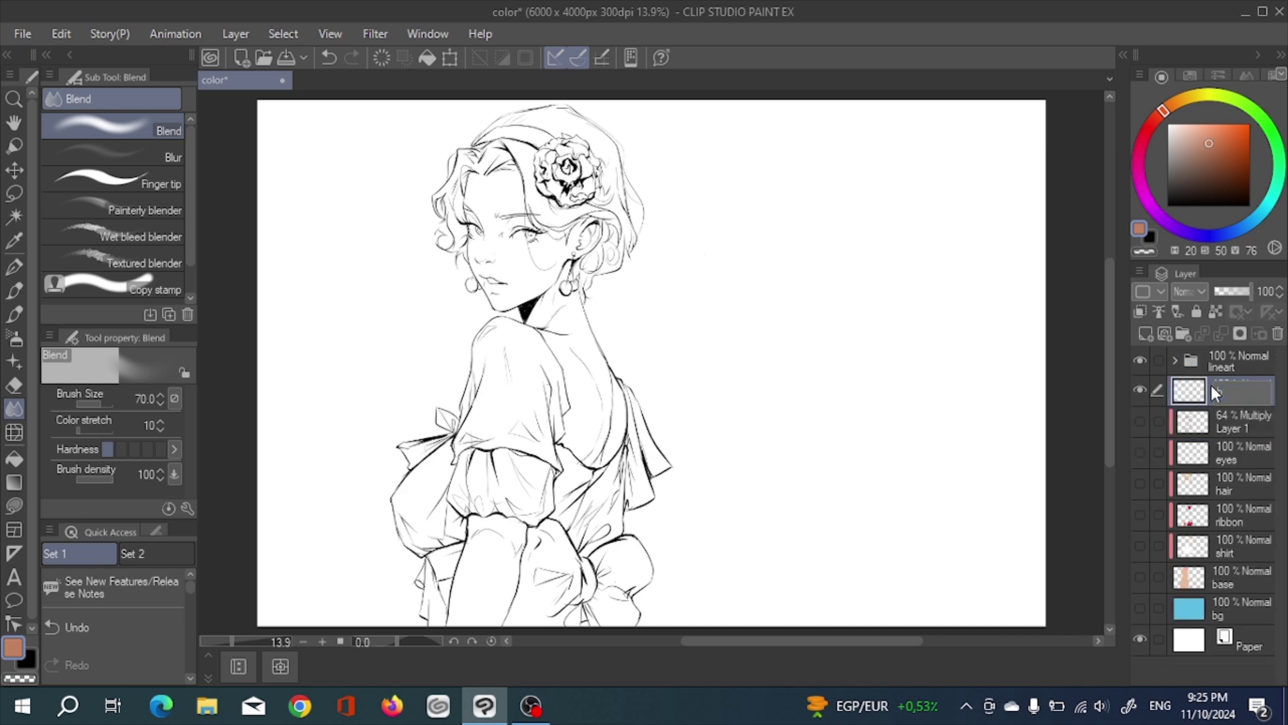
key("Return")
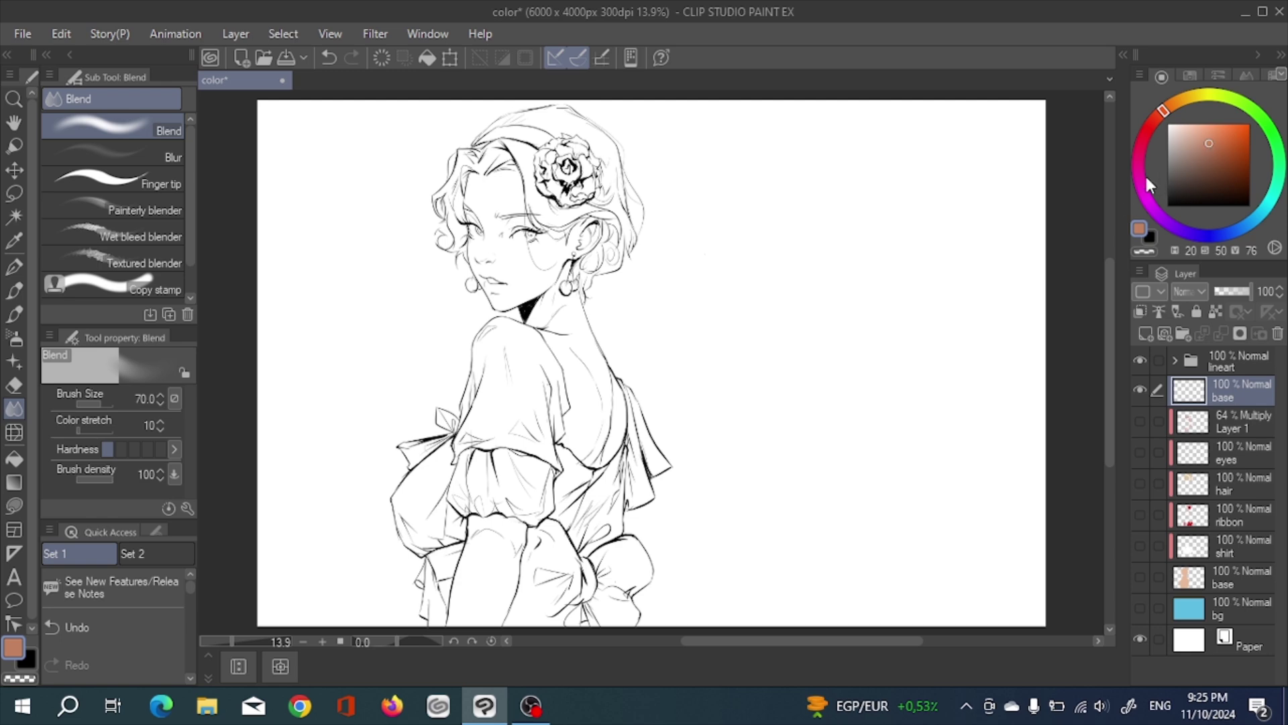
Step: Choose the Sampled Brush 5 39 painting brush at size 250, test it beside the figure, and undo the swatch
left_click(16, 289)
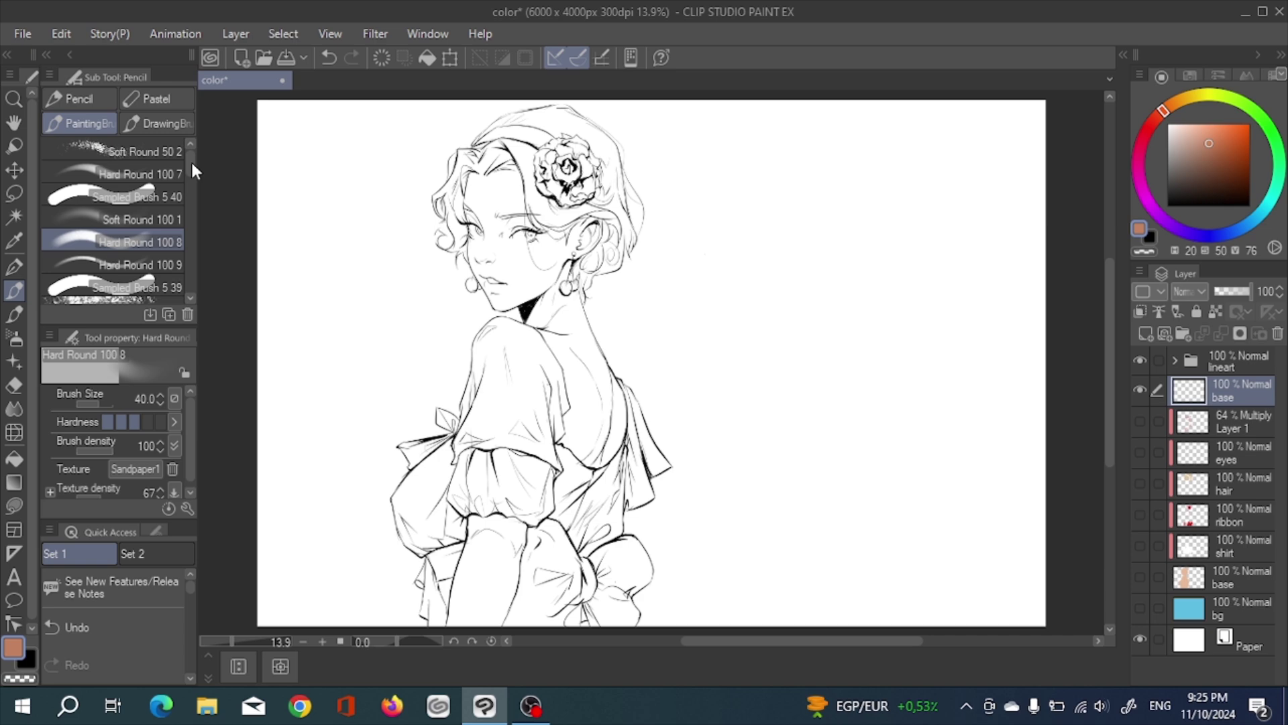
left_click(85, 288)
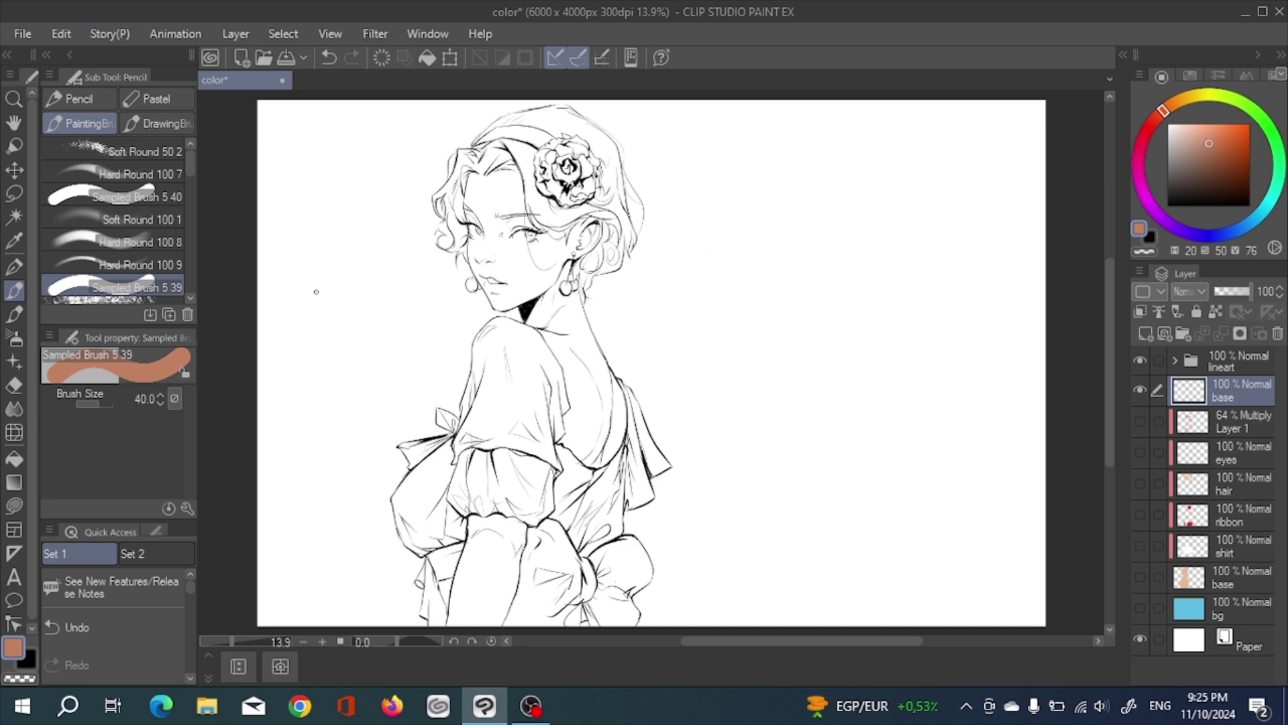
mouse_move(320, 284)
left_mouse_down()
mouse_move(330, 260)
mouse_move(333, 310)
mouse_move(348, 264)
mouse_move(356, 307)
left_mouse_up()
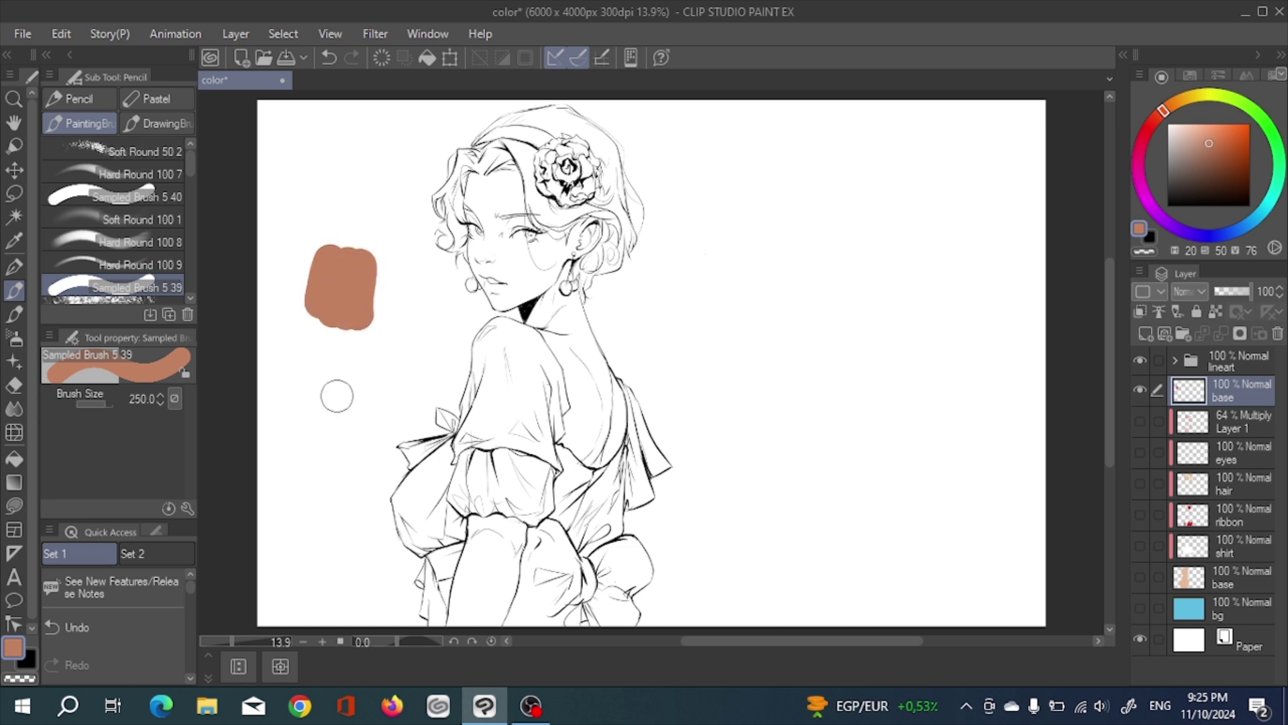
key("ctrl")
key("ctrl+z")
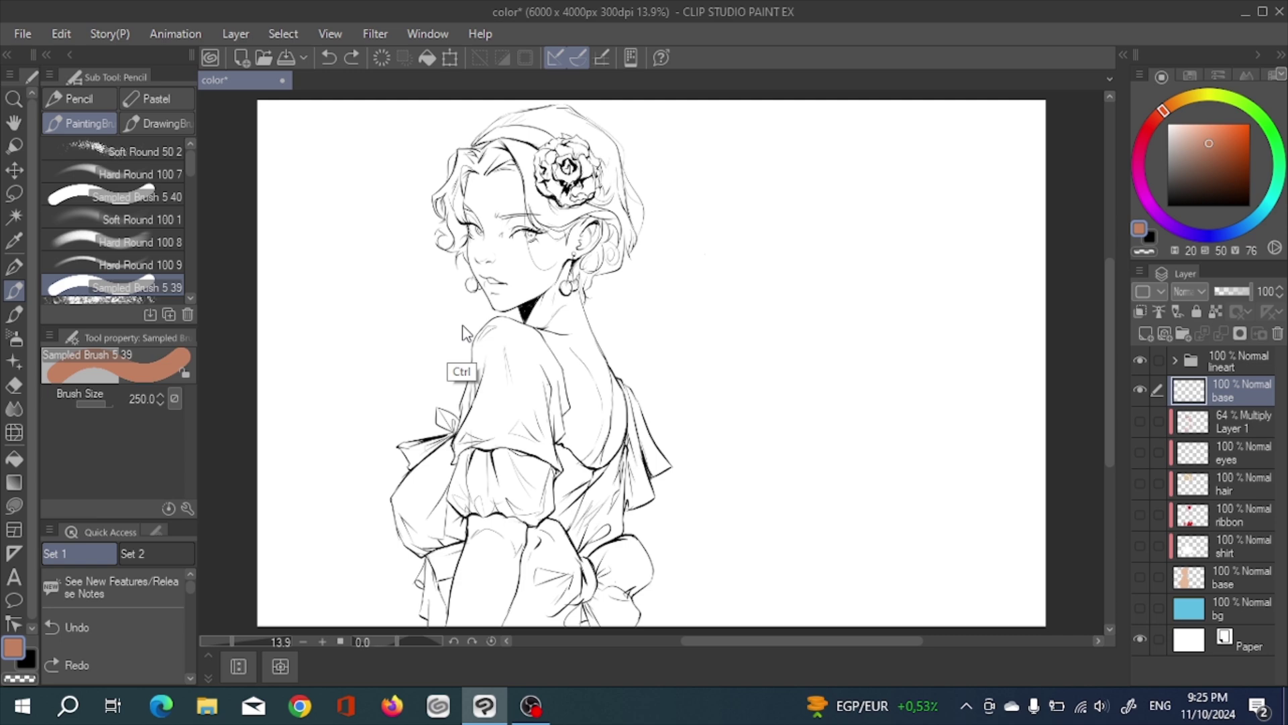
Step: Paint the hair and upper face with the flat terracotta base color, following the head's outline
scroll(463, 324, "up", 3)
left_click_drag(550, 213, 417, 422)
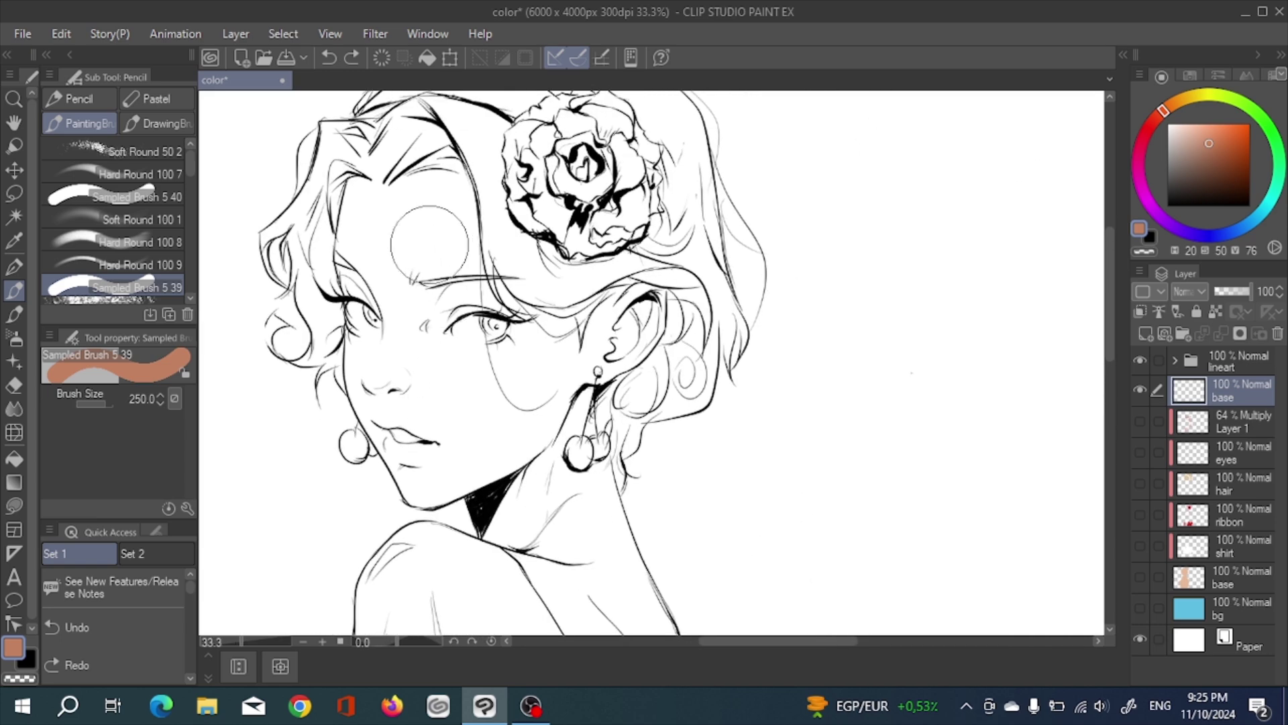
mouse_move(407, 208)
left_mouse_down()
mouse_move(366, 155)
mouse_move(380, 153)
left_mouse_up()
mouse_move(401, 116)
left_mouse_down()
mouse_move(400, 259)
mouse_move(423, 191)
mouse_move(554, 161)
mouse_move(624, 195)
mouse_move(689, 258)
mouse_move(716, 439)
mouse_move(676, 544)
mouse_move(618, 573)
mouse_move(468, 572)
mouse_move(355, 517)
mouse_move(349, 463)
mouse_move(597, 516)
mouse_move(676, 402)
mouse_move(664, 248)
mouse_move(429, 214)
mouse_move(510, 402)
mouse_move(606, 435)
left_mouse_up()
Step: Reduce the brush to size 200 or less and paint the neck and lower face up to the jawline in the flat base color
key("bracketleft")
key("bracketleft")
key("bracketleft")
key("bracketleft")
key("bracketleft")
key("bracketleft")
scroll(607, 436, "down", 5)
mouse_move(590, 349)
left_mouse_down()
mouse_move(567, 463)
mouse_move(575, 432)
mouse_move(637, 547)
left_mouse_up()
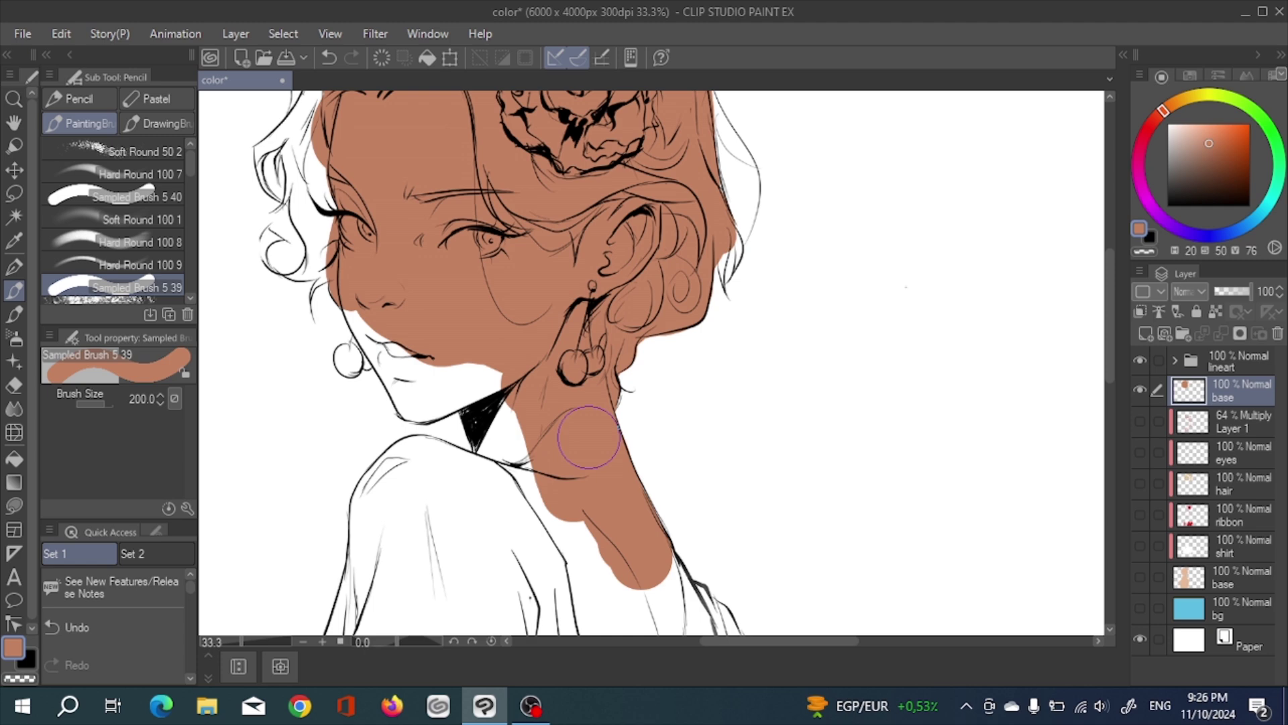
mouse_move(568, 405)
left_mouse_down()
mouse_move(501, 419)
mouse_move(505, 447)
mouse_move(486, 365)
mouse_move(421, 389)
mouse_move(434, 367)
mouse_move(380, 315)
left_mouse_up()
key("e")
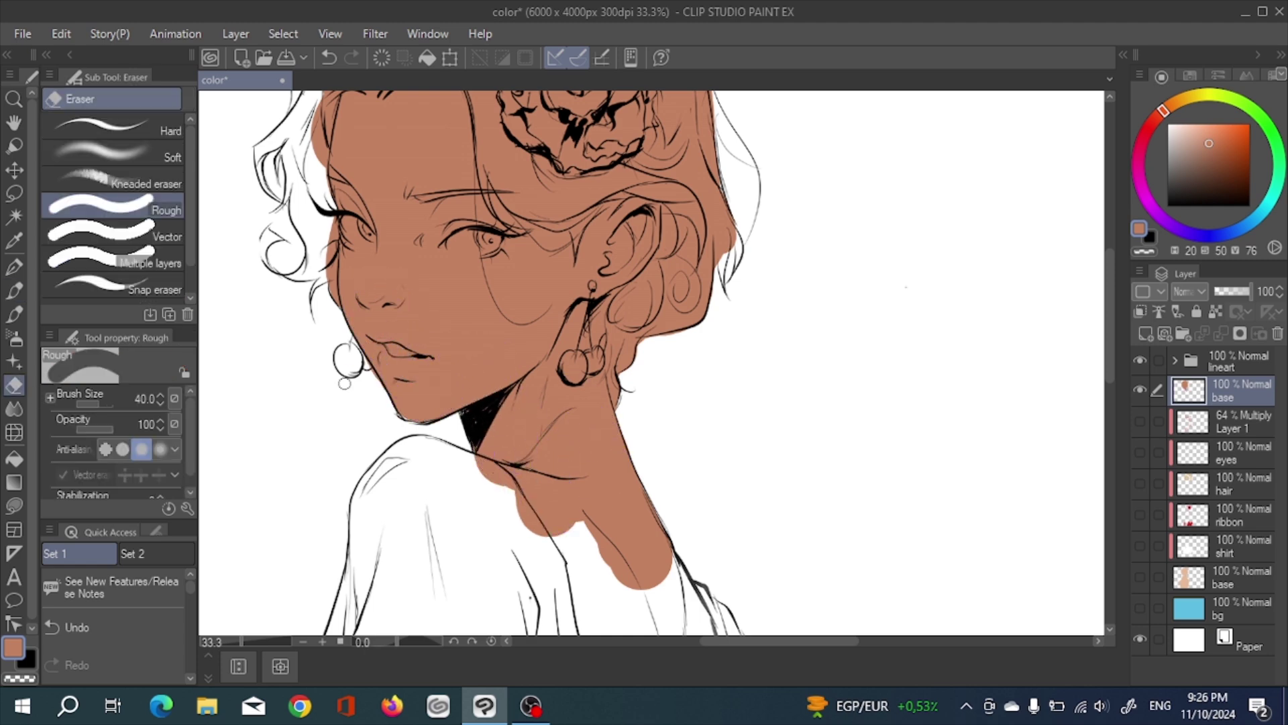
key("p")
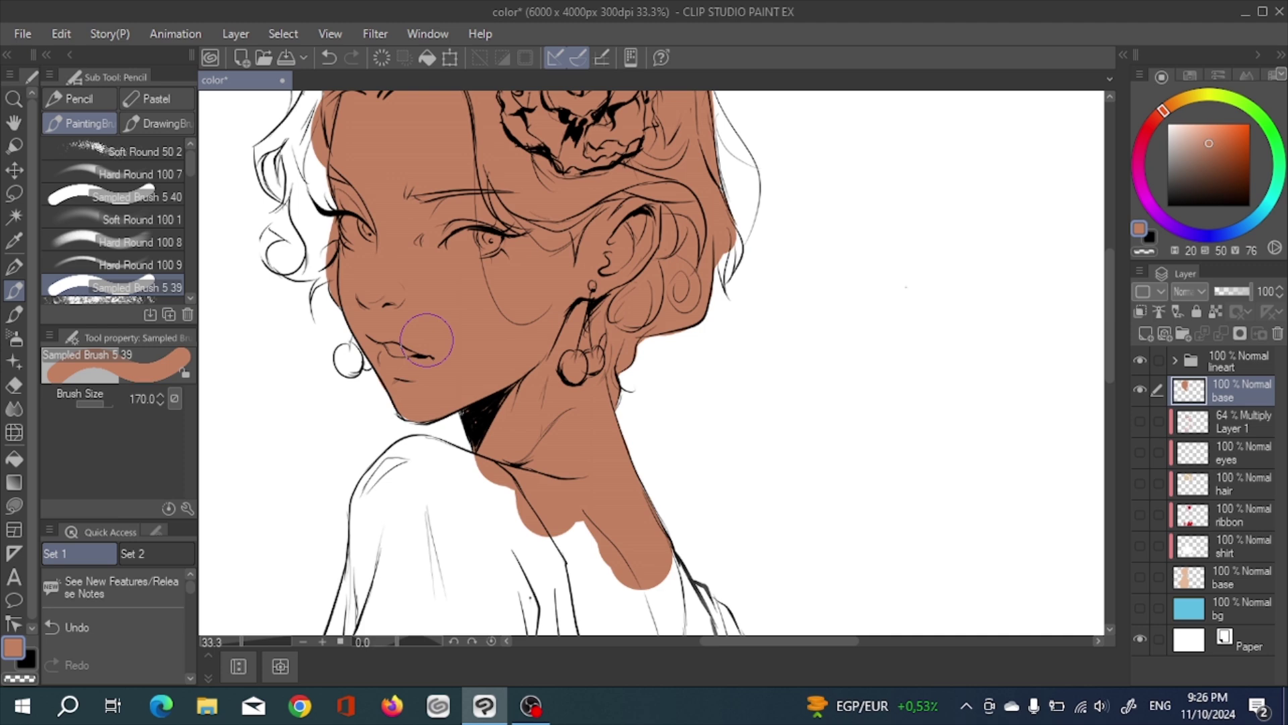
Step: Paint the shoulder, upper arm and upper back in the base color, adjusting the brush size between strokes
key("]")
mouse_move(485, 470)
left_mouse_down()
mouse_move(423, 448)
mouse_move(391, 463)
mouse_move(367, 493)
mouse_move(354, 592)
mouse_move(416, 497)
left_mouse_up()
key("[")
key("[")
key("[")
key("[")
key("[")
left_click_drag(526, 517, 484, 545)
key("]")
key("]")
key("]")
key("]")
key("]")
key("]")
key("]")
key("]")
mouse_move(514, 530)
left_mouse_down()
mouse_move(504, 503)
mouse_move(460, 561)
mouse_move(460, 511)
left_mouse_up()
scroll(460, 469, "up", 2)
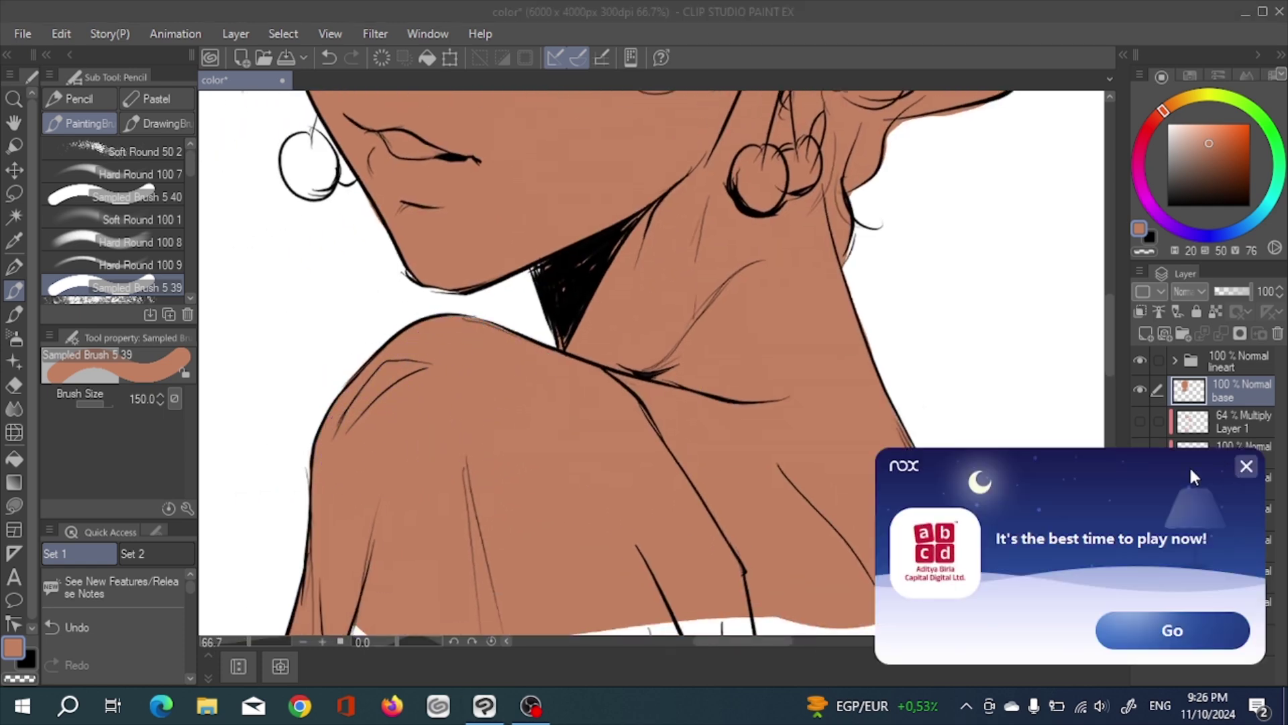
Step: Close the advertisement pop-up and switch to the Rough eraser to tidy the back edge of the neck
left_click(1247, 466)
left_click_drag(825, 389, 730, 271)
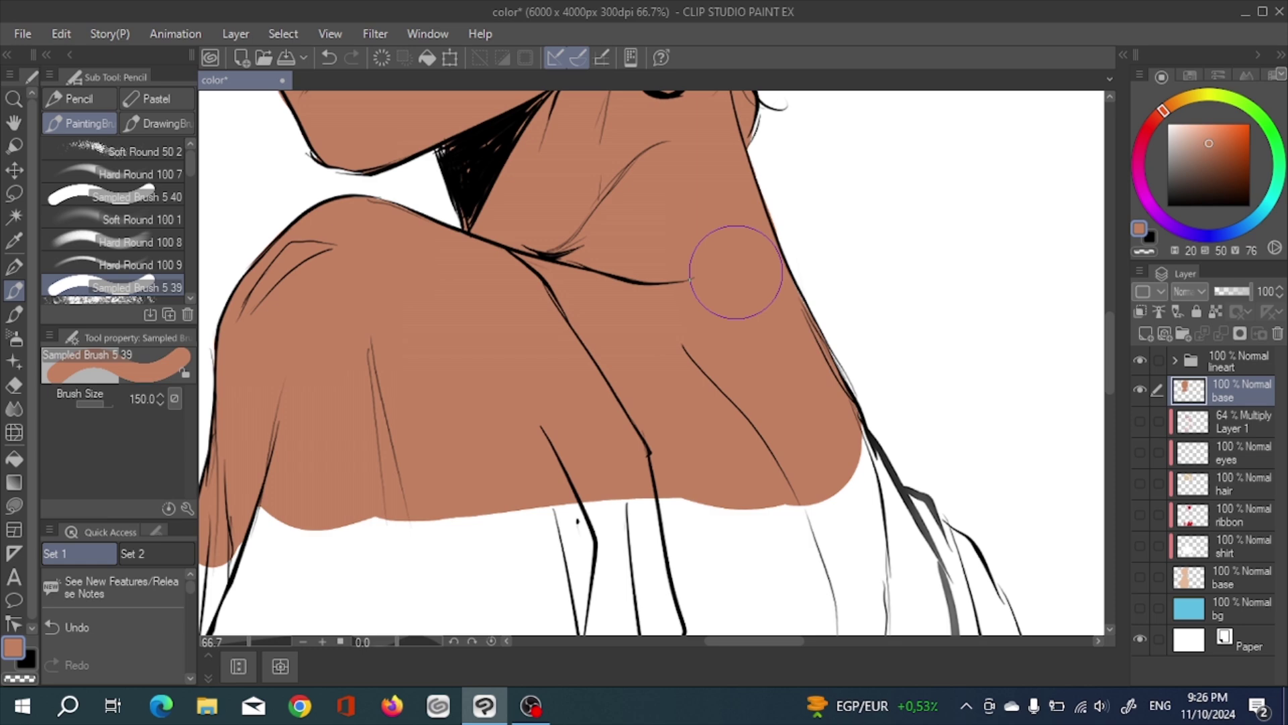
key("e")
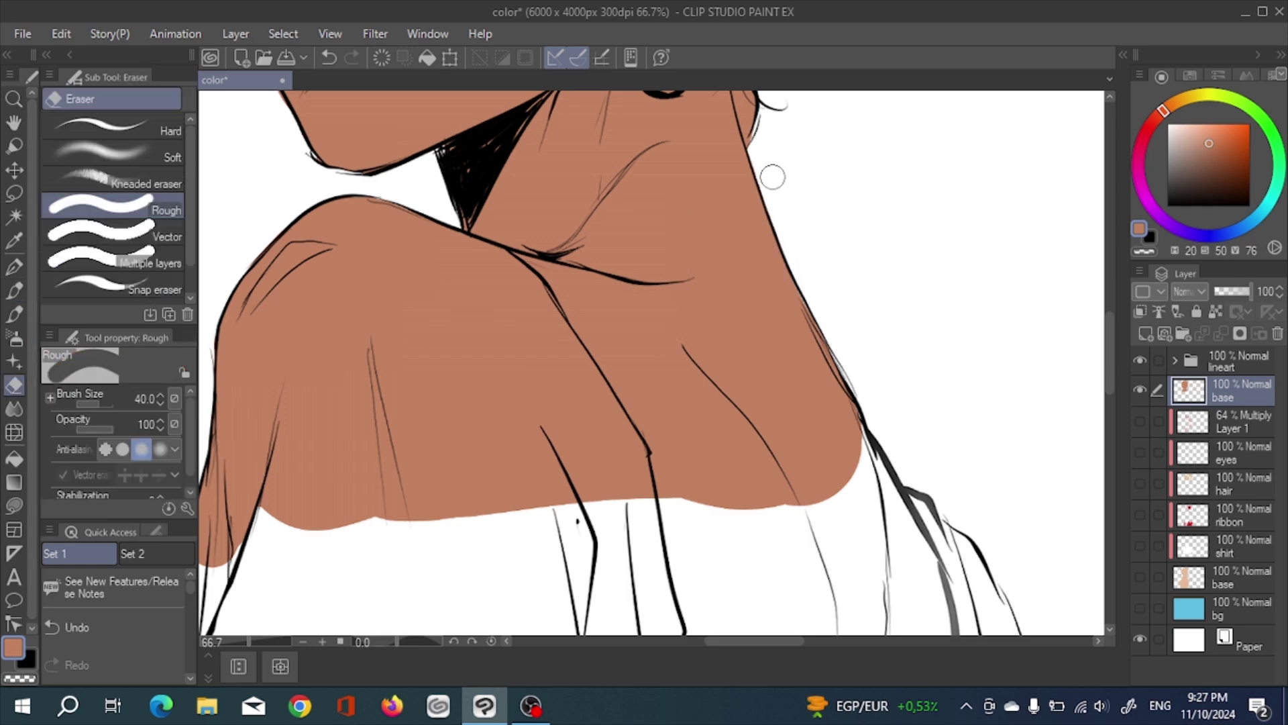
scroll(633, 287, "down", 5)
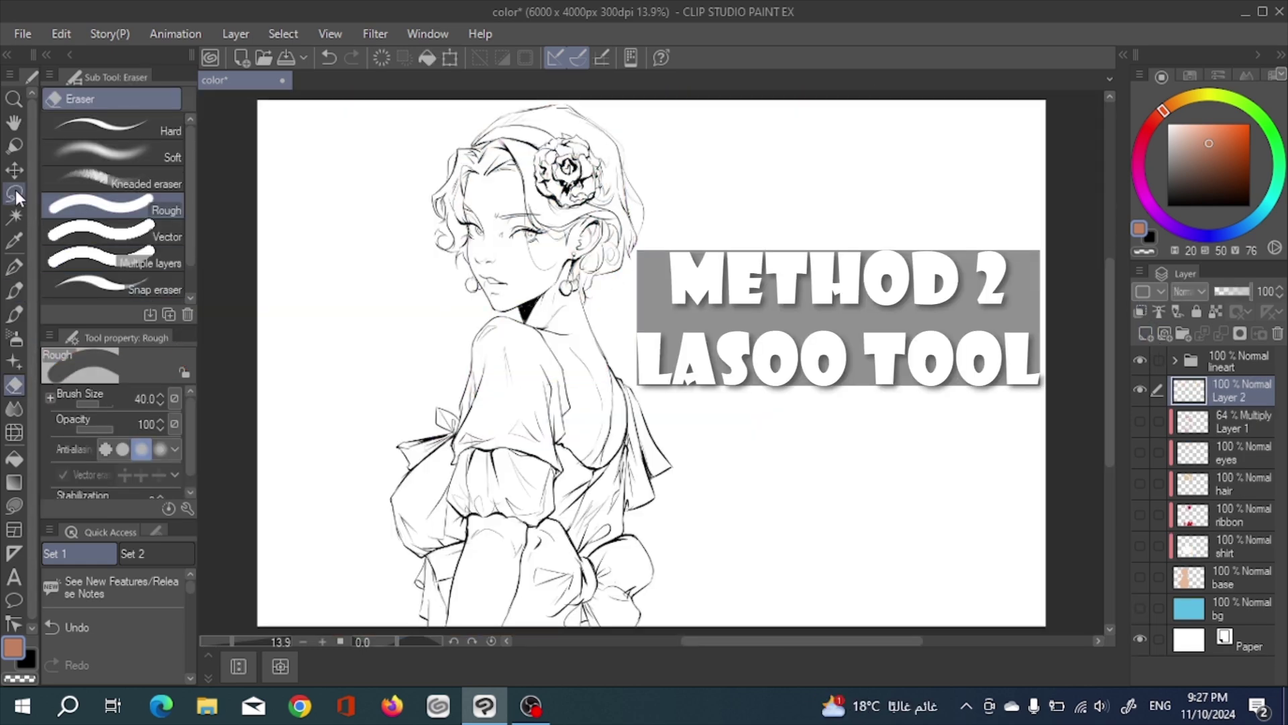
Step: Outline the head and hair on the empty layer with the Lasso and fill the selection with the terracotta base color
left_click(13, 99)
mouse_move(333, 172)
left_mouse_down()
mouse_move(517, 171)
mouse_move(519, 250)
left_mouse_up()
mouse_move(445, 187)
left_mouse_down()
mouse_move(524, 125)
mouse_move(620, 107)
mouse_move(721, 173)
mouse_move(747, 223)
mouse_move(773, 384)
mouse_move(769, 368)
mouse_move(738, 435)
mouse_move(687, 468)
mouse_move(672, 500)
mouse_move(489, 509)
mouse_move(419, 398)
mouse_move(375, 389)
mouse_move(401, 355)
mouse_move(387, 292)
mouse_move(389, 332)
mouse_move(361, 293)
mouse_move(407, 249)
mouse_move(447, 194)
left_mouse_up()
key("alt+Delete")
key("ctrl+d")
mouse_move(699, 400)
left_mouse_down()
mouse_move(660, 350)
mouse_move(664, 384)
mouse_move(657, 370)
left_mouse_up()
key("alt+Delete")
key("ctrl+d")
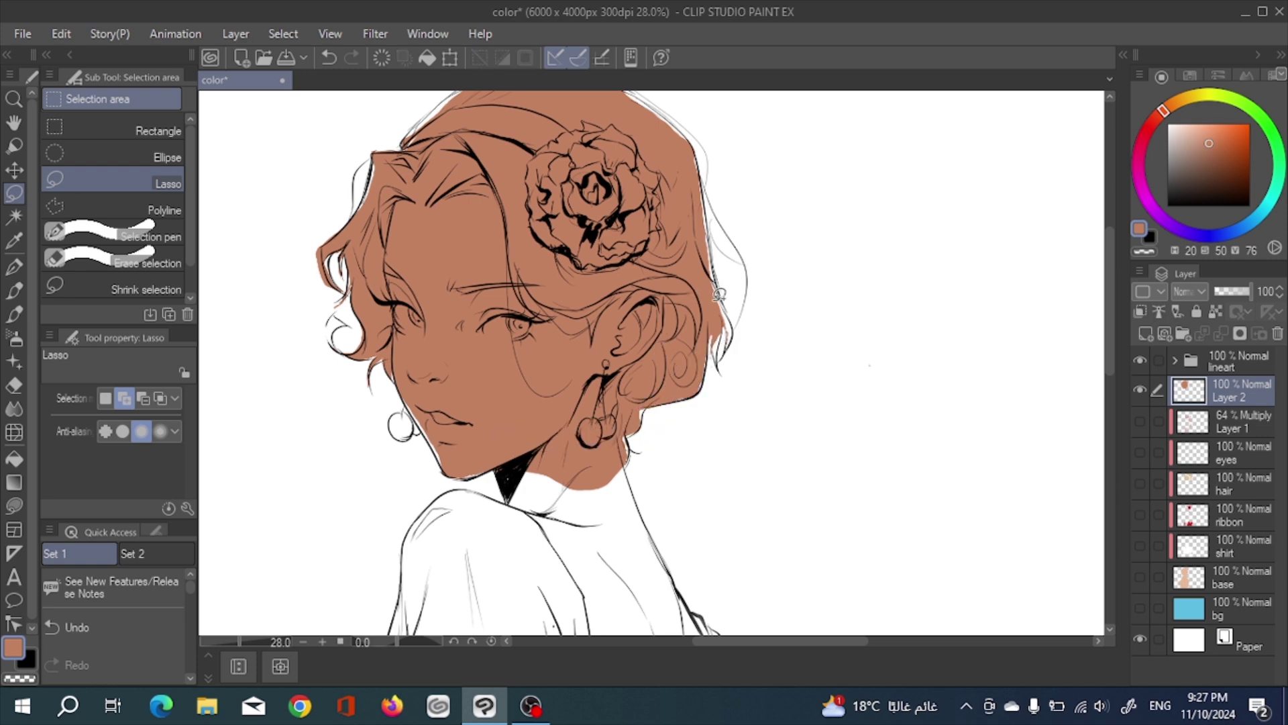
Step: Lasso the unfilled hair tips at the back of the head and fill them with the base color
mouse_move(723, 346)
left_mouse_down()
mouse_move(713, 322)
mouse_move(718, 366)
left_mouse_up()
key("alt+BackSpace")
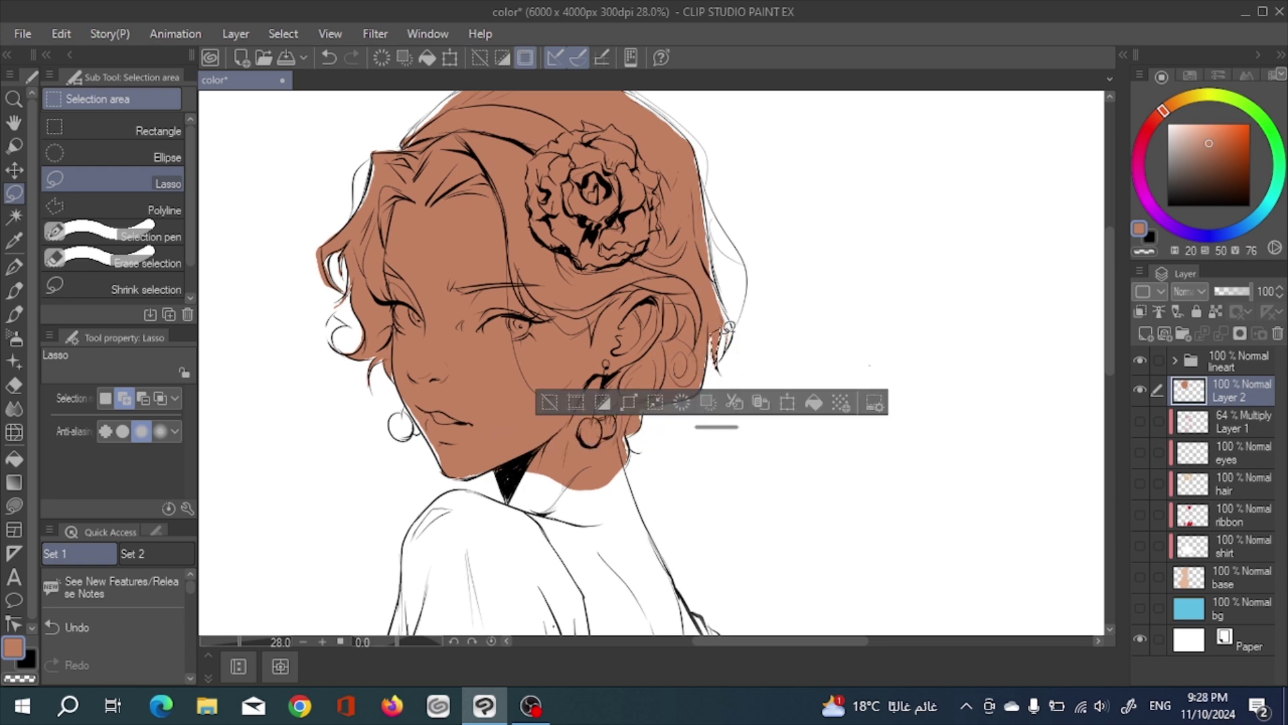
key("ctrl+d")
mouse_move(719, 280)
left_mouse_down()
mouse_move(741, 326)
mouse_move(717, 295)
left_mouse_up()
key("alt+BackSpace")
key("ctrl+d")
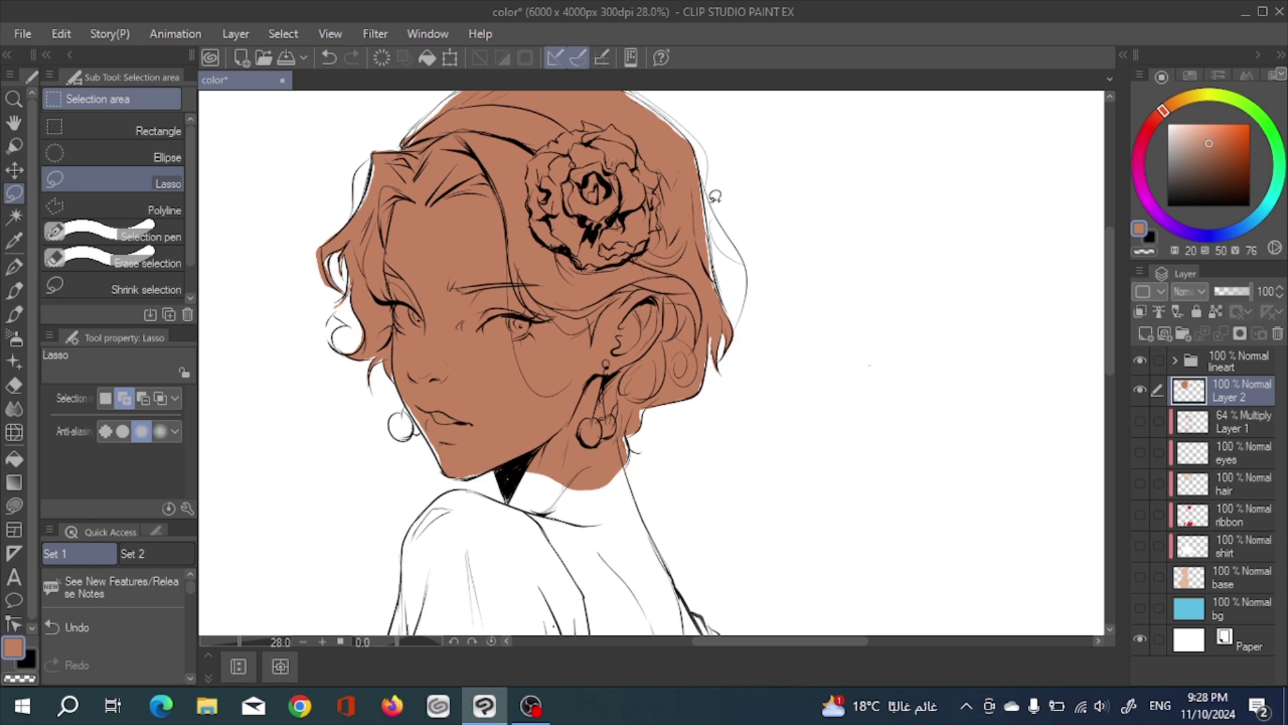
Step: Lasso and fill the remaining gaps along the back of the hair, the front of the jaw and the nape
left_click_drag(706, 209, 697, 169)
key("alt+BackSpace")
key("ctrl+d")
mouse_move(405, 397)
left_mouse_down()
mouse_move(463, 473)
mouse_move(440, 403)
left_mouse_up()
key("alt+BackSpace")
key("ctrl+d")
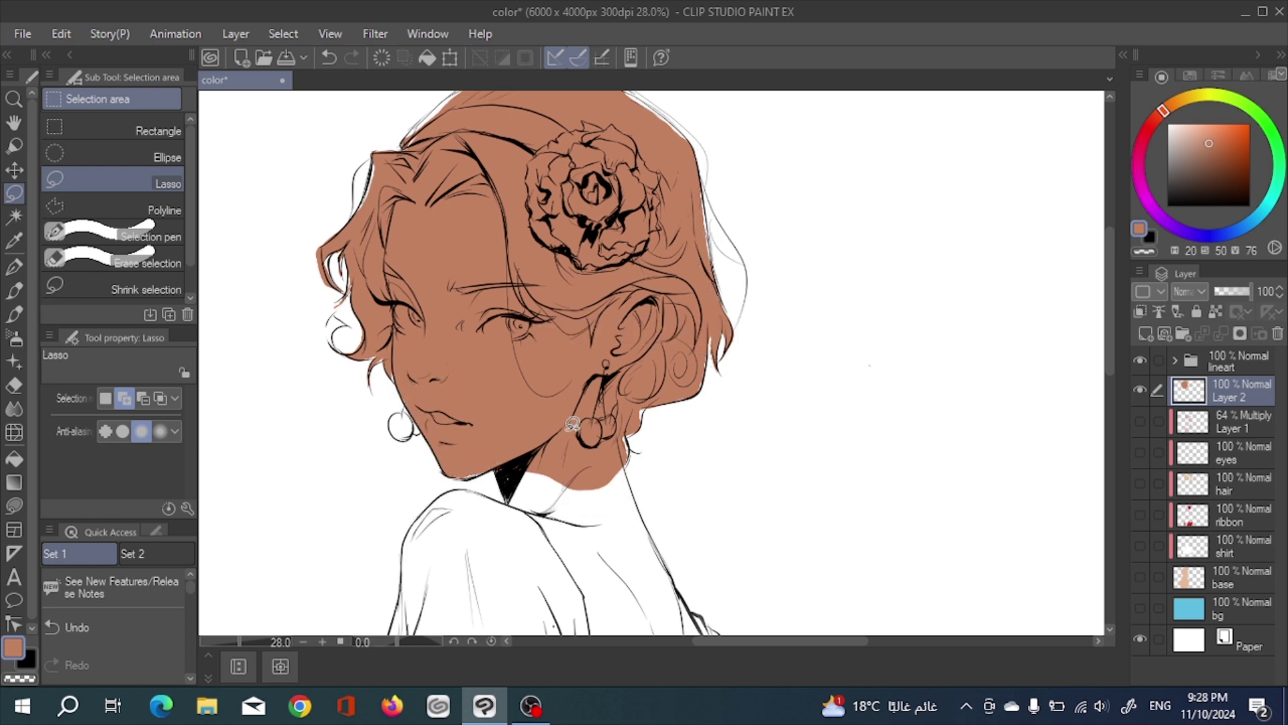
left_click_drag(629, 437, 623, 316)
key("alt+BackSpace")
key("ctrl+d")
scroll(713, 278, "up", 5)
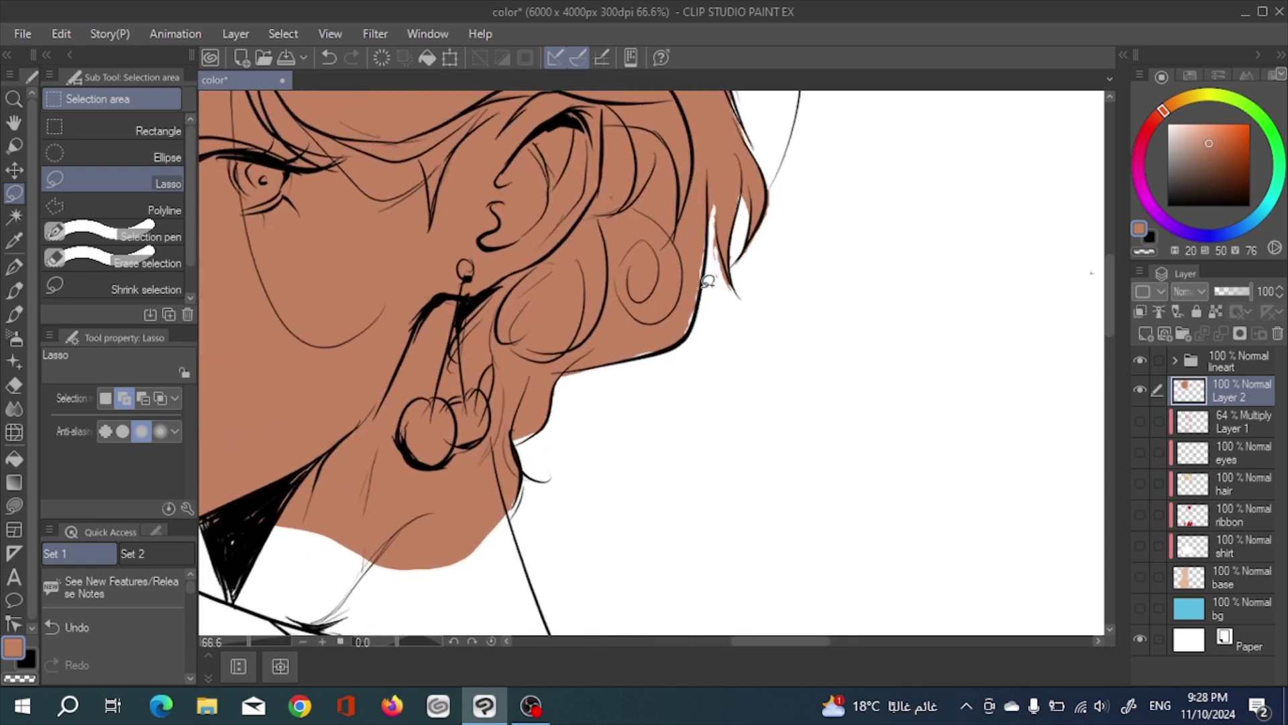
Step: Lasso and fill the thin gaps between the loose hair strands behind the ear, and deselect
mouse_move(707, 243)
left_mouse_down()
mouse_move(664, 349)
mouse_move(704, 228)
left_mouse_up()
key("alt+BackSpace")
key("ctrl+d")
mouse_move(703, 274)
left_mouse_down()
mouse_move(703, 303)
mouse_move(666, 347)
mouse_move(702, 284)
left_mouse_up()
key("alt+BackSpace")
key("ctrl+d")
left_click_drag(740, 185, 741, 190)
key("ctrl+0")
key("ctrl+d")
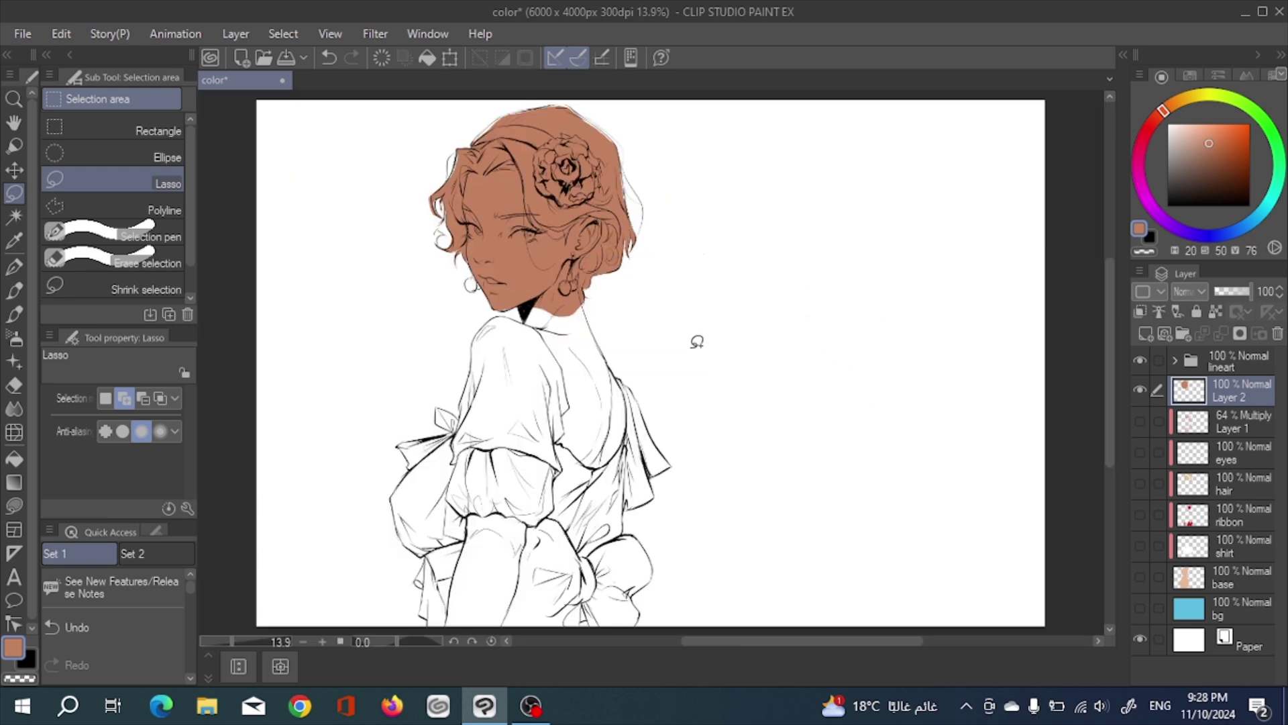
Step: Lasso the neck, back, arms and dress section by section and fill each selection with the base color
mouse_move(534, 323)
left_mouse_down()
mouse_move(462, 409)
mouse_move(412, 443)
mouse_move(389, 500)
mouse_move(430, 619)
mouse_move(640, 475)
mouse_move(631, 366)
mouse_move(667, 332)
mouse_move(571, 147)
mouse_move(537, 151)
left_mouse_up()
scroll(429, 618, "down", 2)
key("alt+Delete")
key("ctrl+d")
left_click_drag(533, 269, 570, 362)
mouse_move(565, 285)
left_mouse_down()
mouse_move(539, 279)
mouse_move(496, 367)
mouse_move(520, 328)
left_mouse_up()
key("alt+Delete")
key("ctrl+d")
mouse_move(498, 374)
left_mouse_down()
mouse_move(481, 368)
mouse_move(500, 385)
mouse_move(446, 394)
mouse_move(499, 396)
left_mouse_up()
key("alt+Delete")
key("ctrl+d")
key("alt+Delete")
key("ctrl+d")
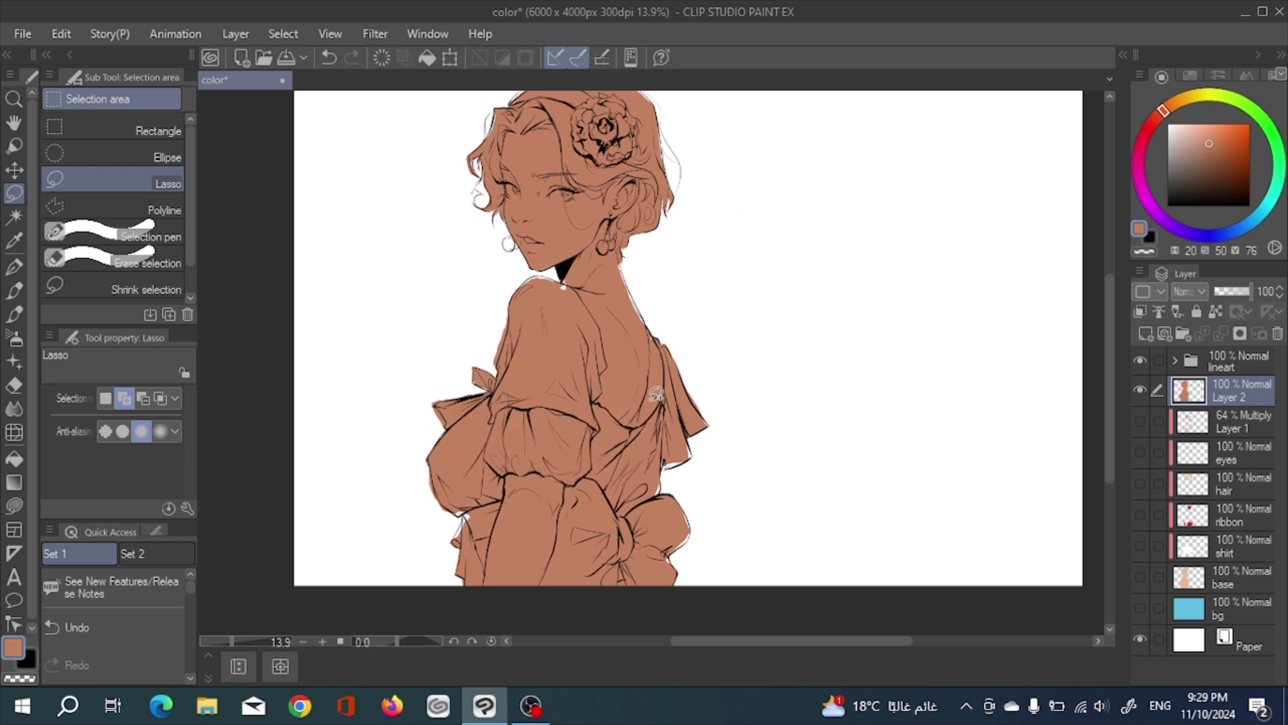
Step: Lasso the gaps along the hanging ribbon on the dress's back, fill them and deselect
mouse_move(695, 440)
left_mouse_down()
mouse_move(665, 468)
mouse_move(691, 443)
left_mouse_up()
mouse_move(663, 462)
left_mouse_down()
mouse_move(650, 496)
mouse_move(661, 471)
left_mouse_up()
key("alt+Delete")
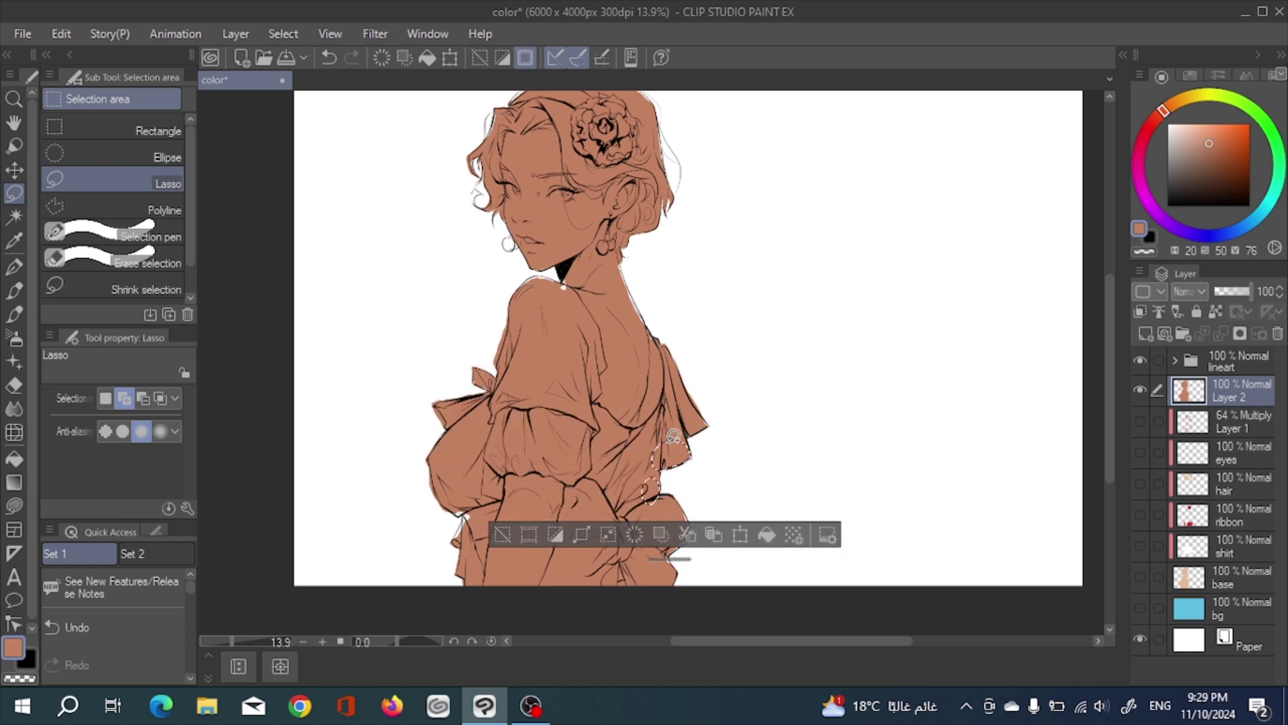
key("ctrl+d")
Step: Lasso the gaps at the sleeve cuff and waist bow, then set the Lasso to New selection and reselect the bow gap
mouse_move(468, 504)
left_mouse_down()
mouse_move(441, 427)
mouse_move(436, 460)
left_mouse_up()
mouse_move(654, 421)
left_mouse_down()
mouse_move(667, 463)
mouse_move(636, 477)
left_mouse_up()
left_click(108, 397)
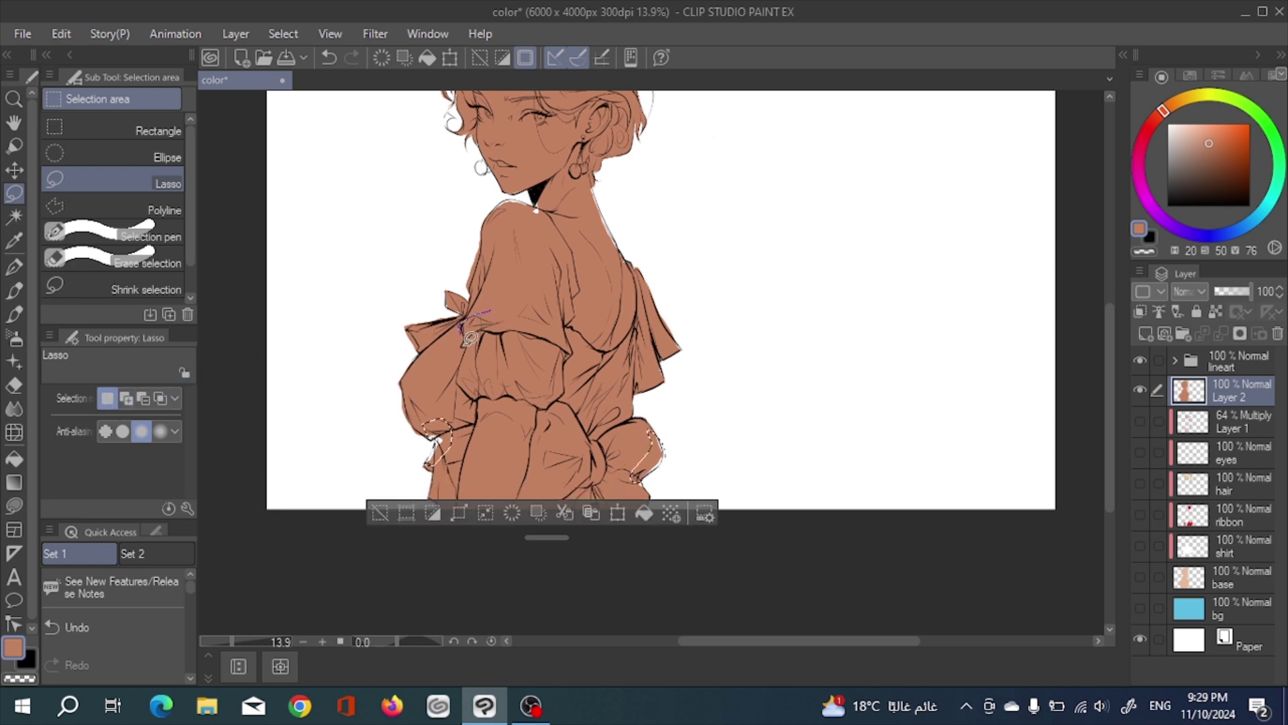
left_click_drag(497, 307, 469, 349)
left_click_drag(661, 431, 635, 480)
Step: Set the Lasso to Add to selection, select and fill the remaining gaps around the cuff and shoulder, and deselect
left_click(124, 398)
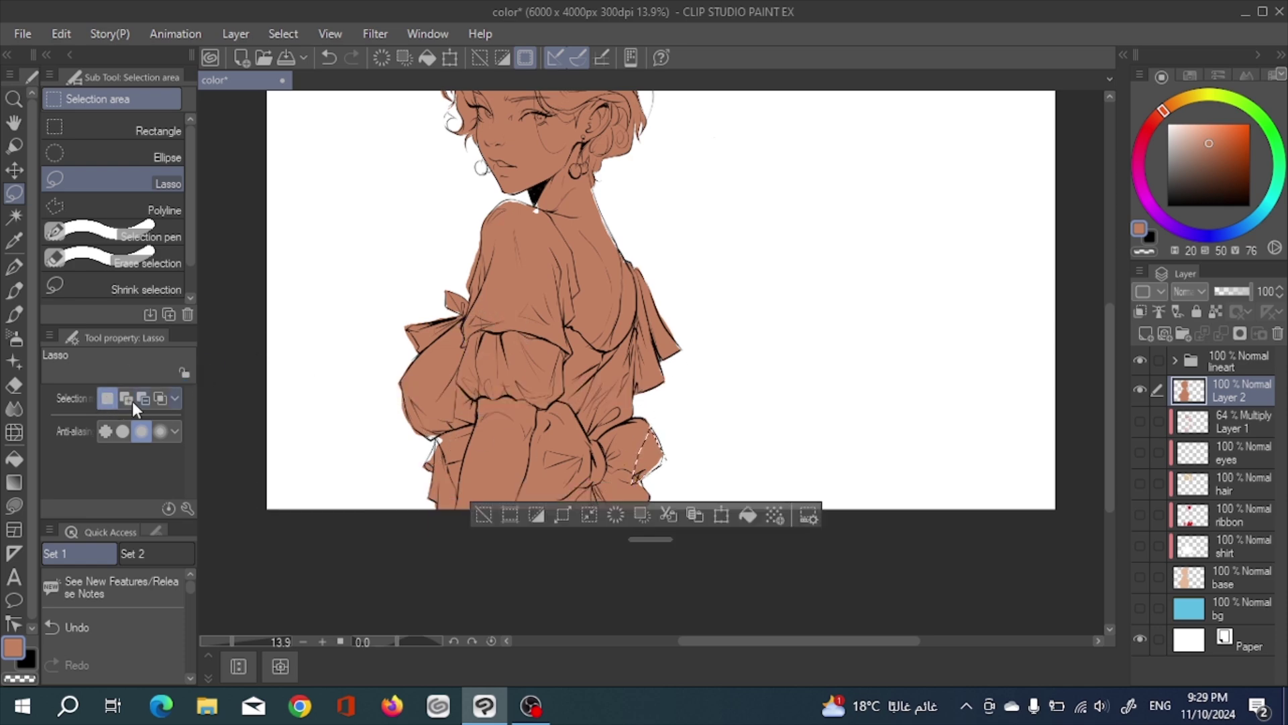
mouse_move(436, 435)
left_mouse_down()
mouse_move(442, 425)
mouse_move(428, 430)
left_mouse_up()
left_click_drag(542, 354, 523, 412)
mouse_move(521, 268)
left_mouse_down()
mouse_move(502, 255)
mouse_move(469, 275)
left_mouse_up()
key("ctrl+d")
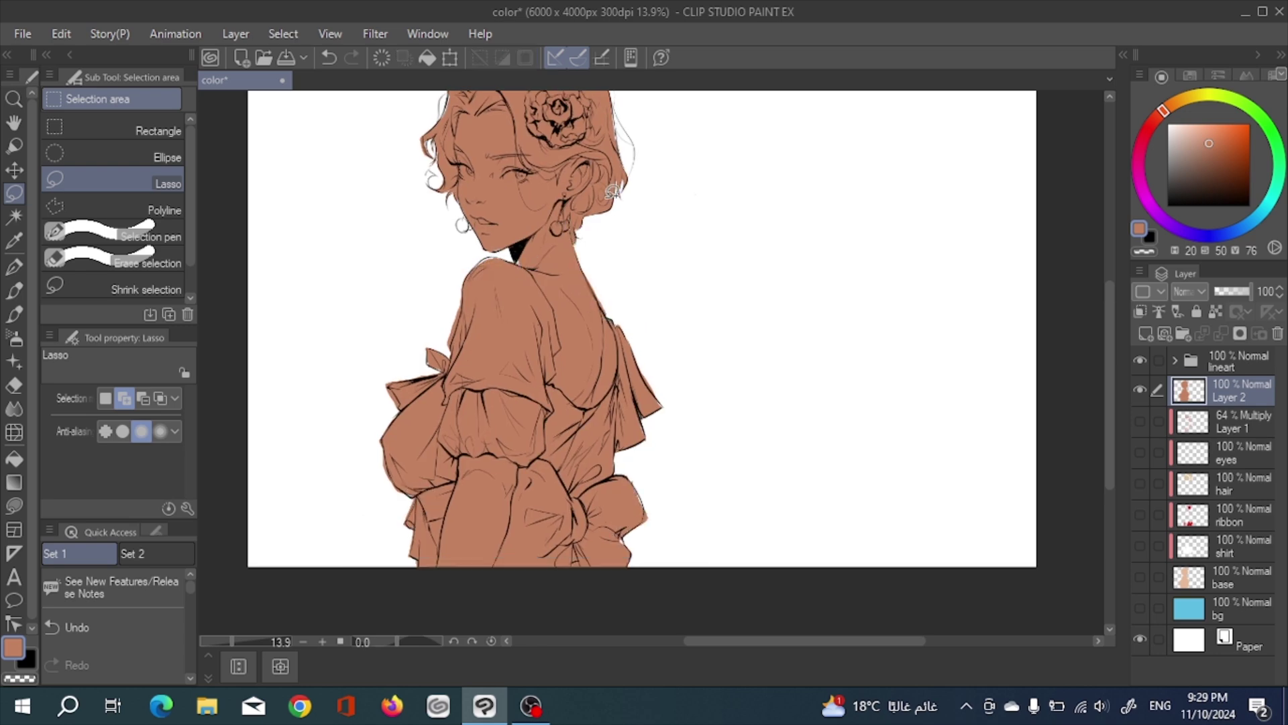
Step: Delete the filled Layer 2 and add a new empty raster layer above Layer 1
scroll(601, 302, "up", 1)
left_click(1277, 334)
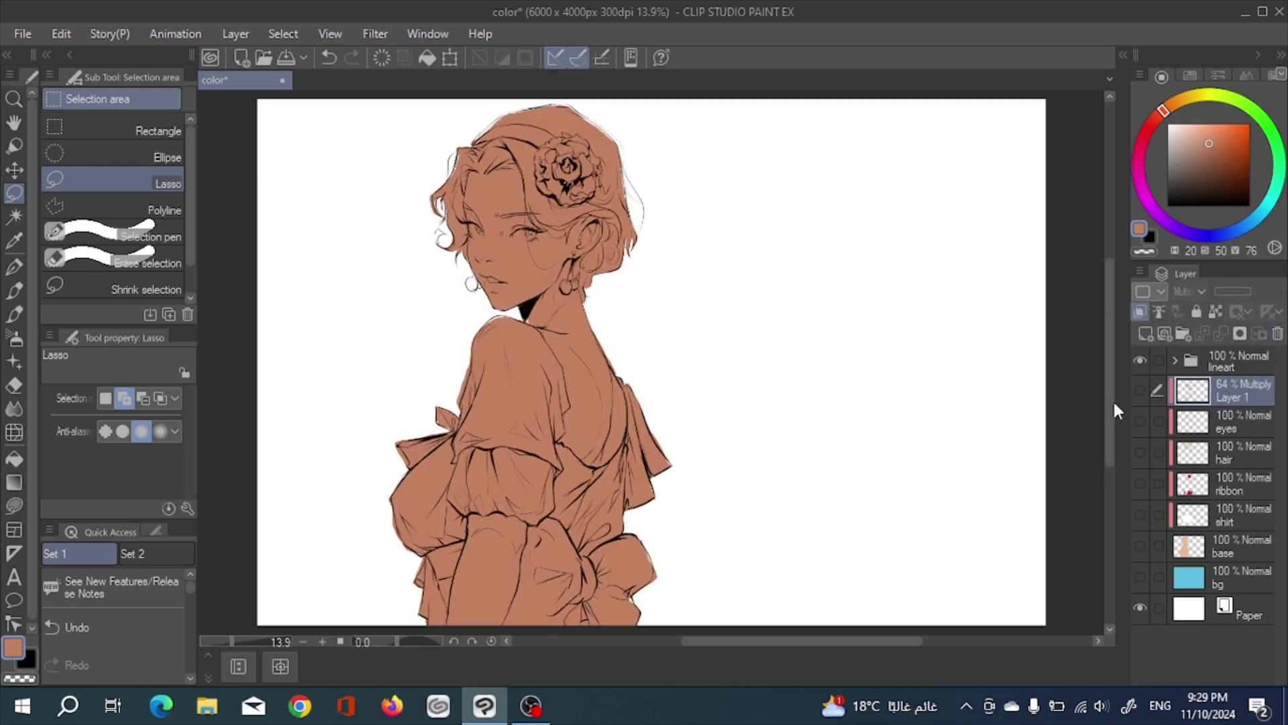
left_click(1146, 334)
Step: With the Selection pen at brush size 17, trace a closed outline around the front hair, flower and upper face
left_click(113, 231)
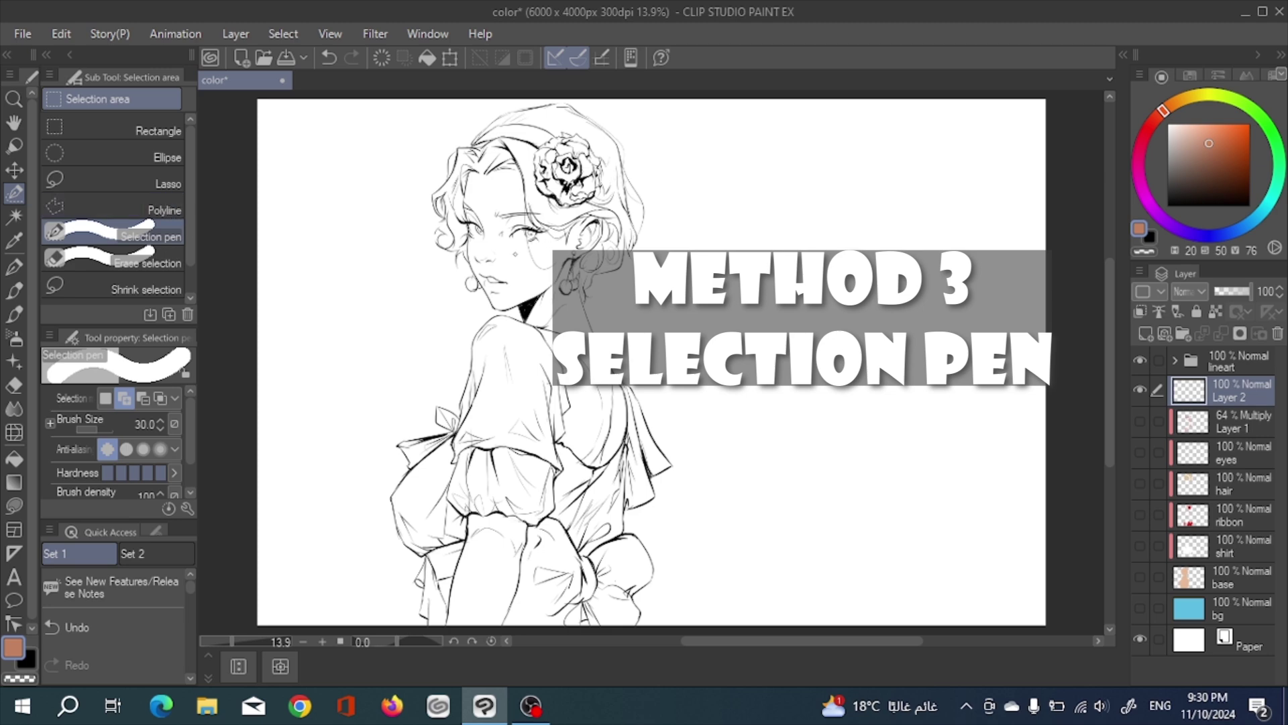
scroll(516, 259, "up", 3)
left_click_drag(523, 242, 523, 377)
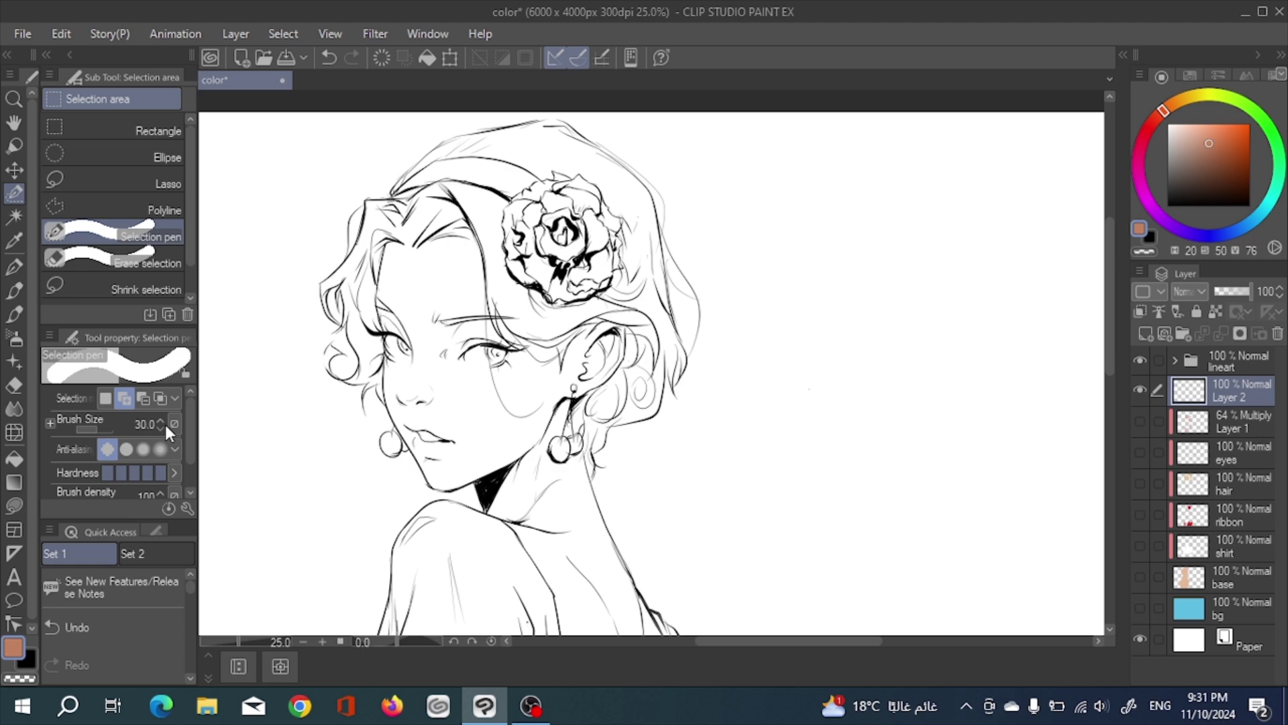
key("bracketleft")
key("bracketleft")
key("bracketleft")
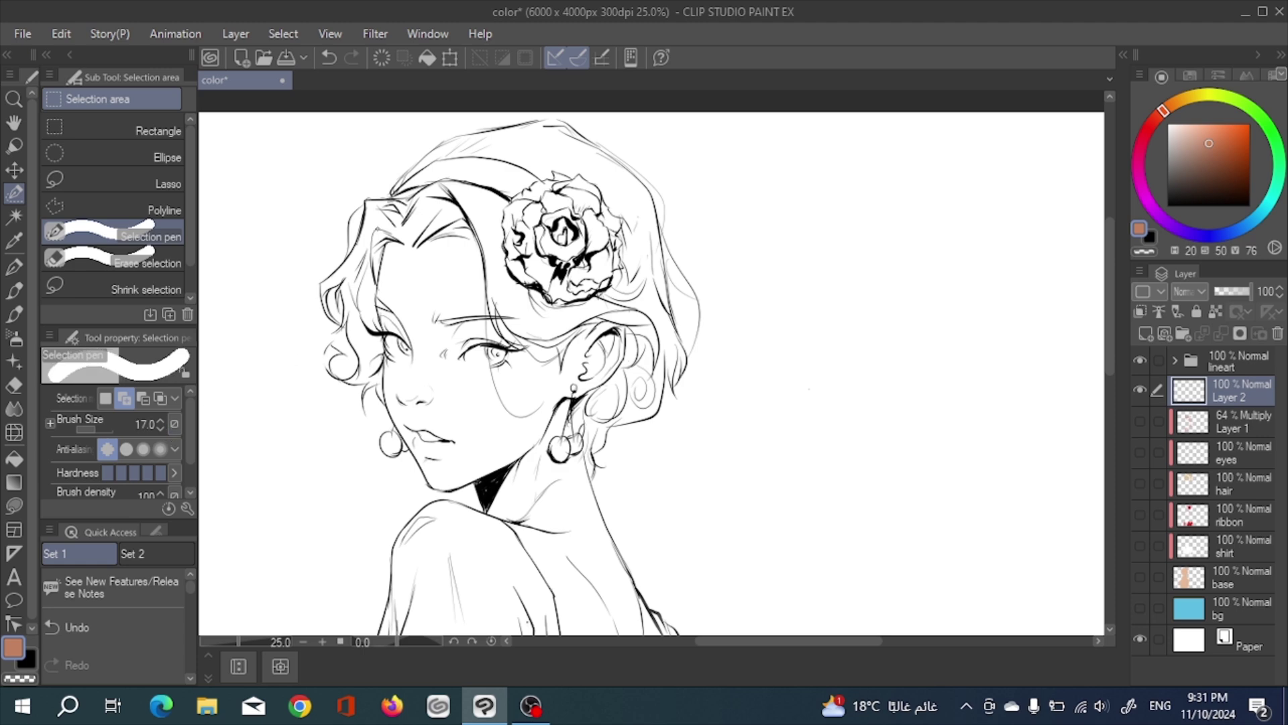
key("bracketright")
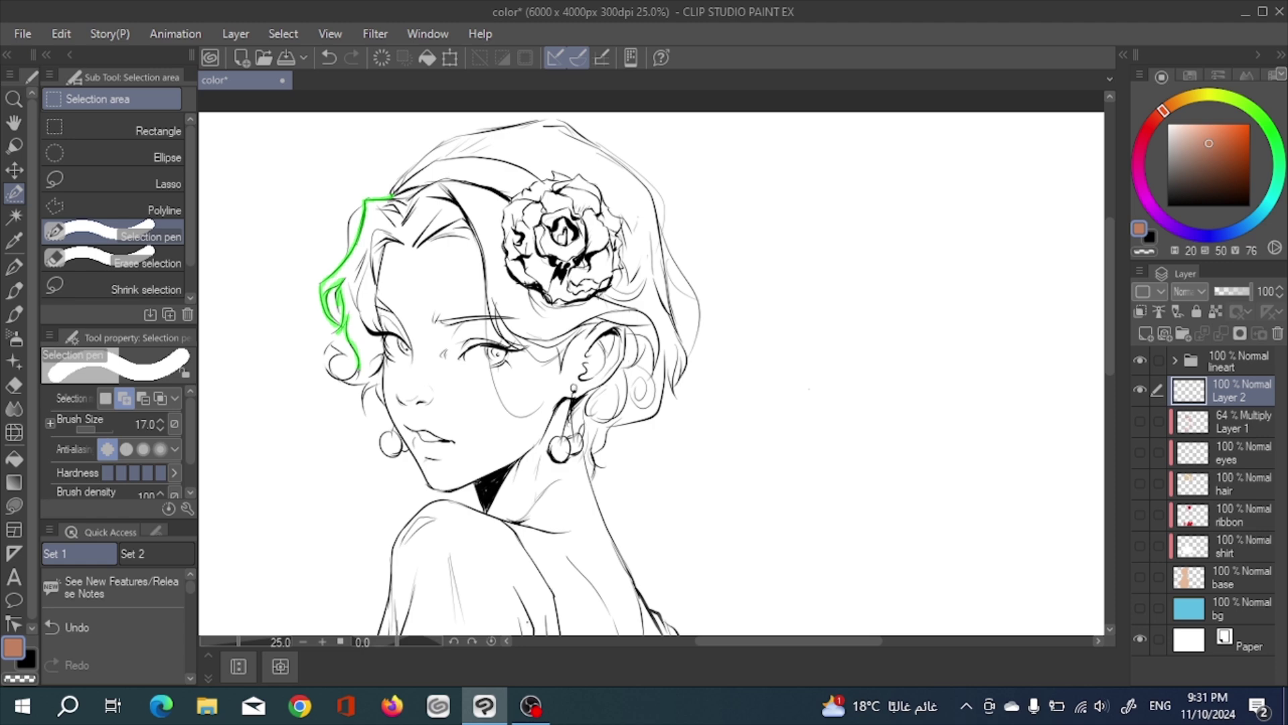
mouse_move(416, 379)
left_mouse_down()
mouse_move(615, 314)
mouse_move(496, 172)
left_mouse_up()
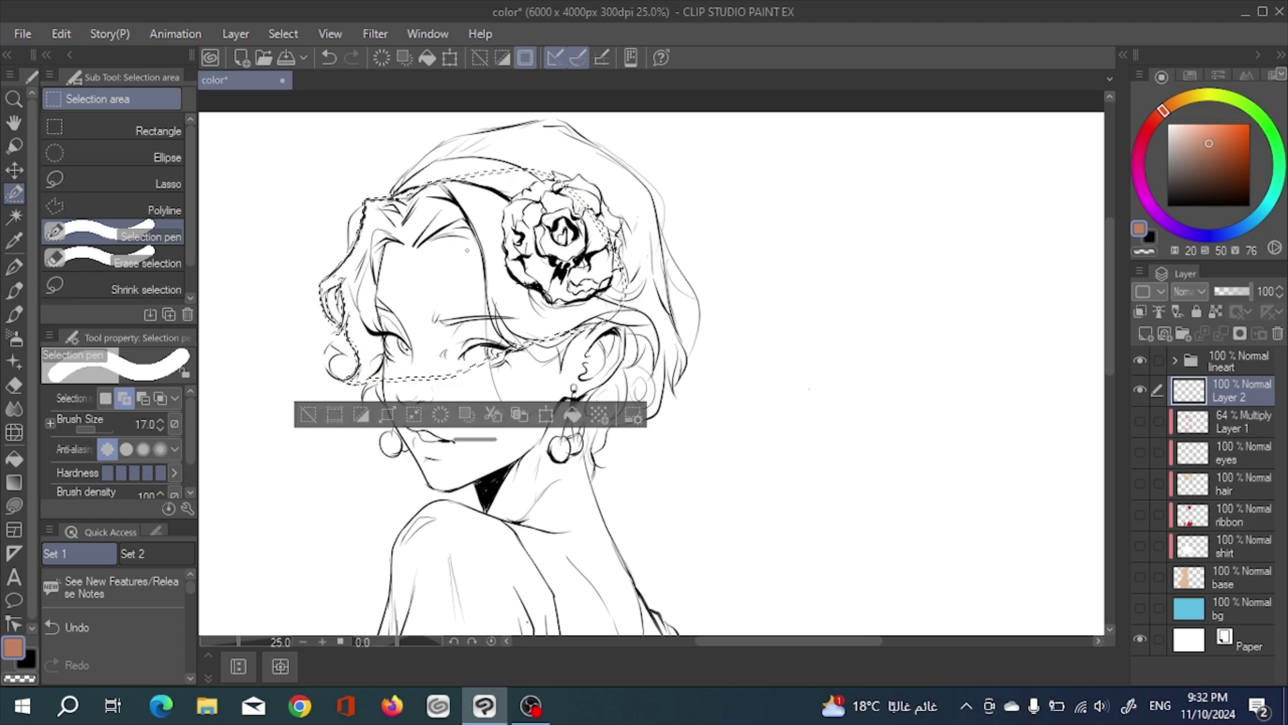
Step: Fill the traced outline with the base color, deselect, and flood-fill its interior with the Fill tool
key("alt+Delete")
key("ctrl+d")
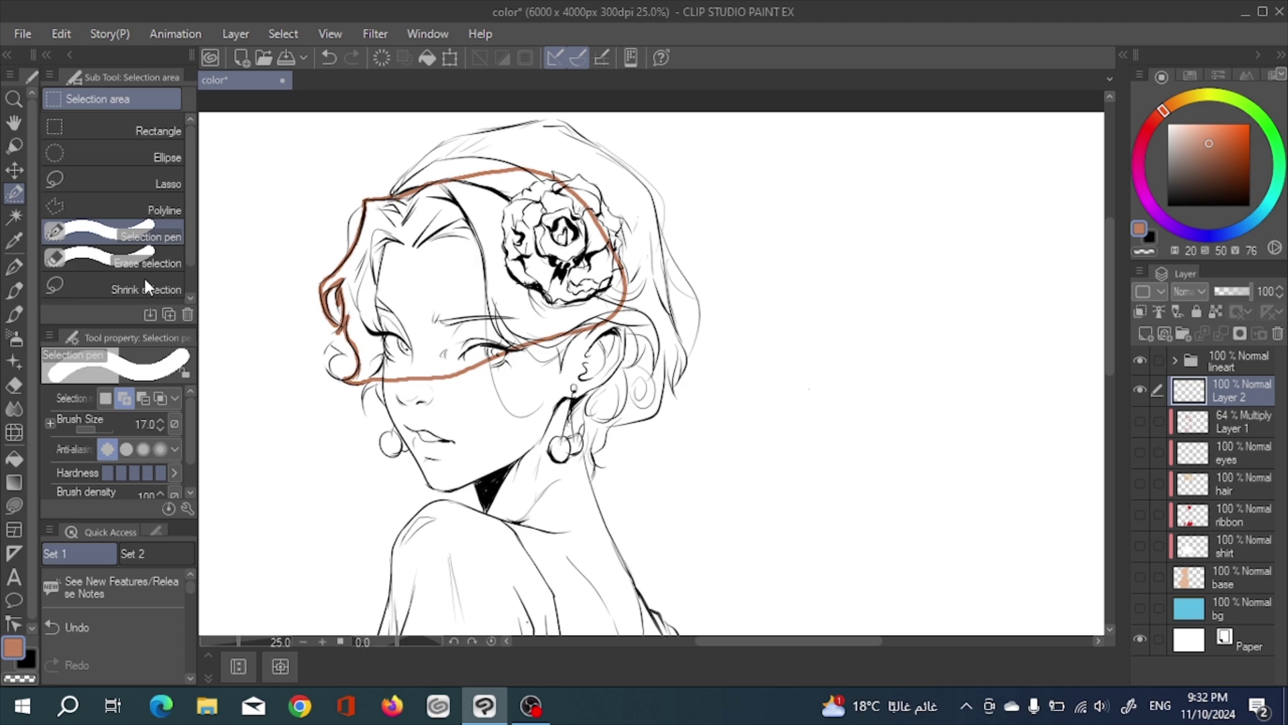
left_click(17, 459)
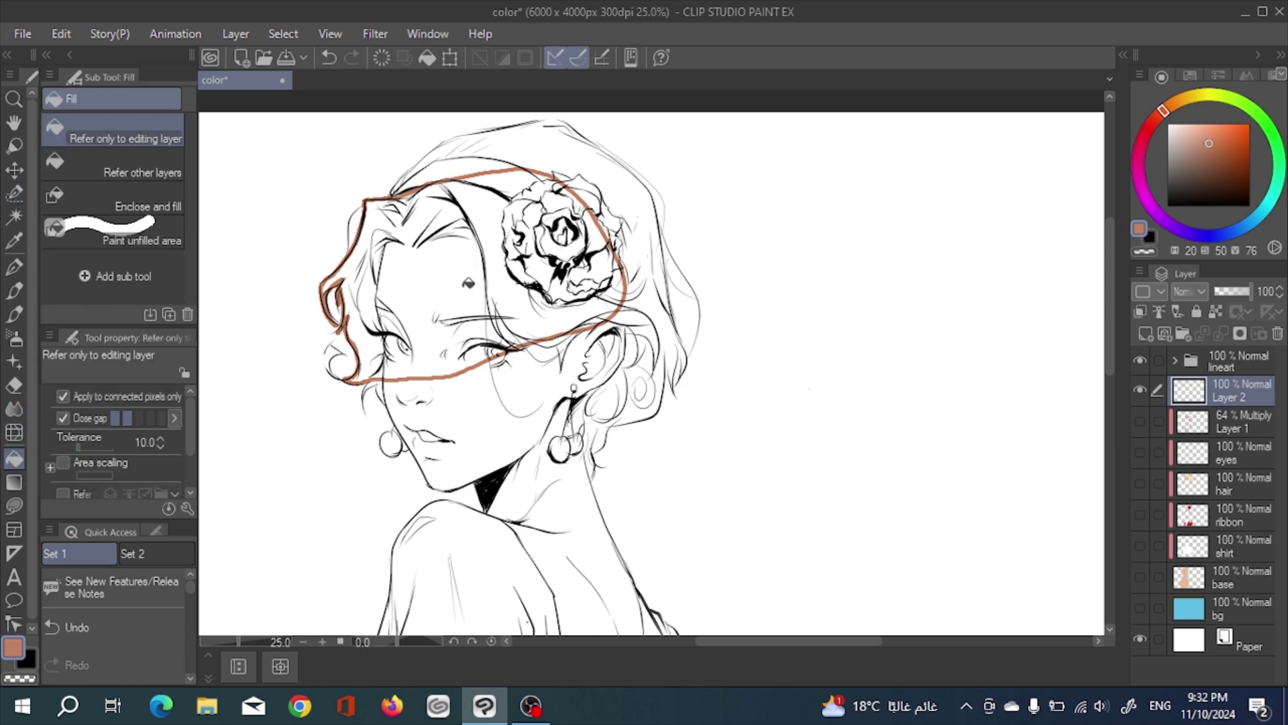
left_click(470, 286)
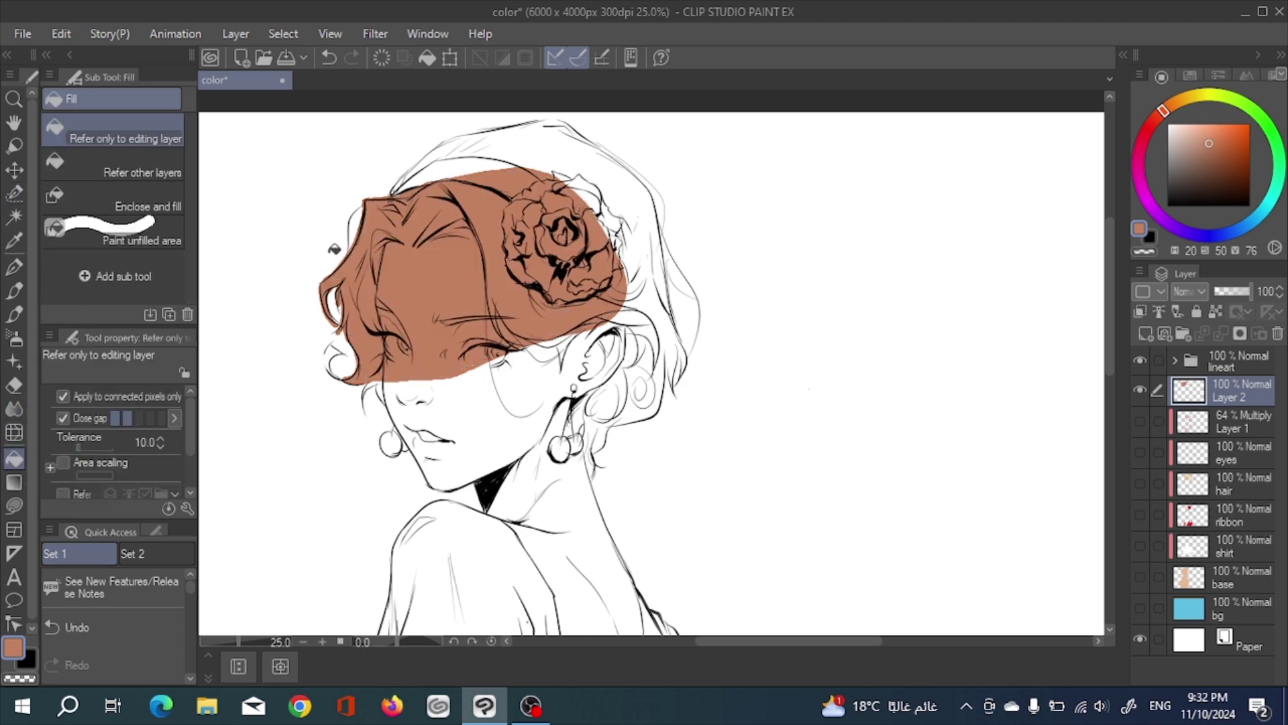
Step: Delete the partly filled Layer 2 and put a new empty raster layer in its place
scroll(334, 249, "up", 5)
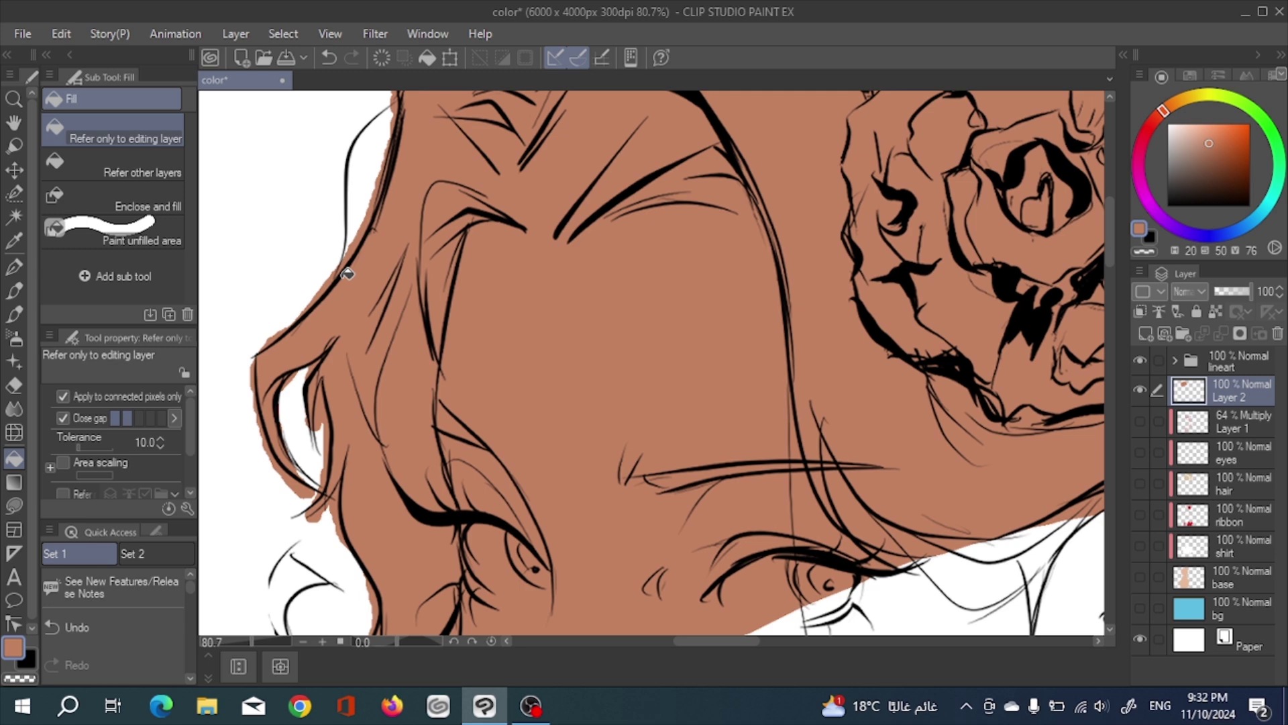
scroll(346, 274, "up", 1)
scroll(381, 279, "down", 2)
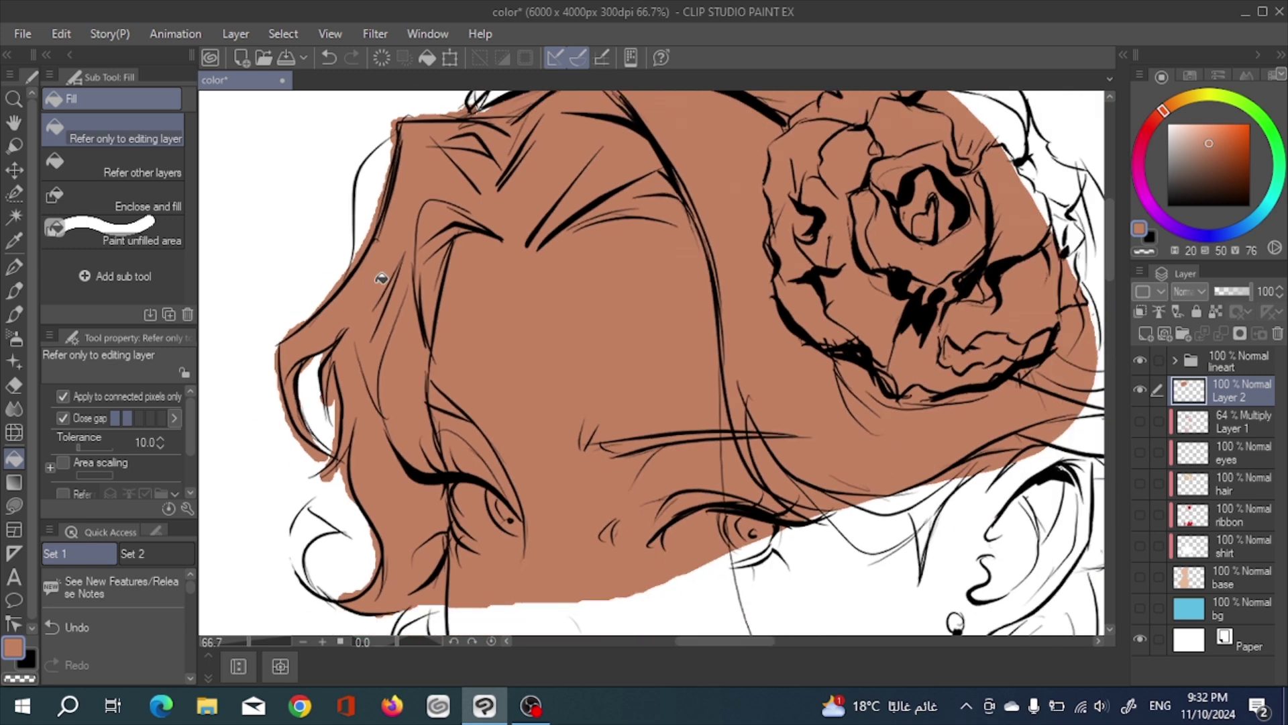
key("ctrl+0")
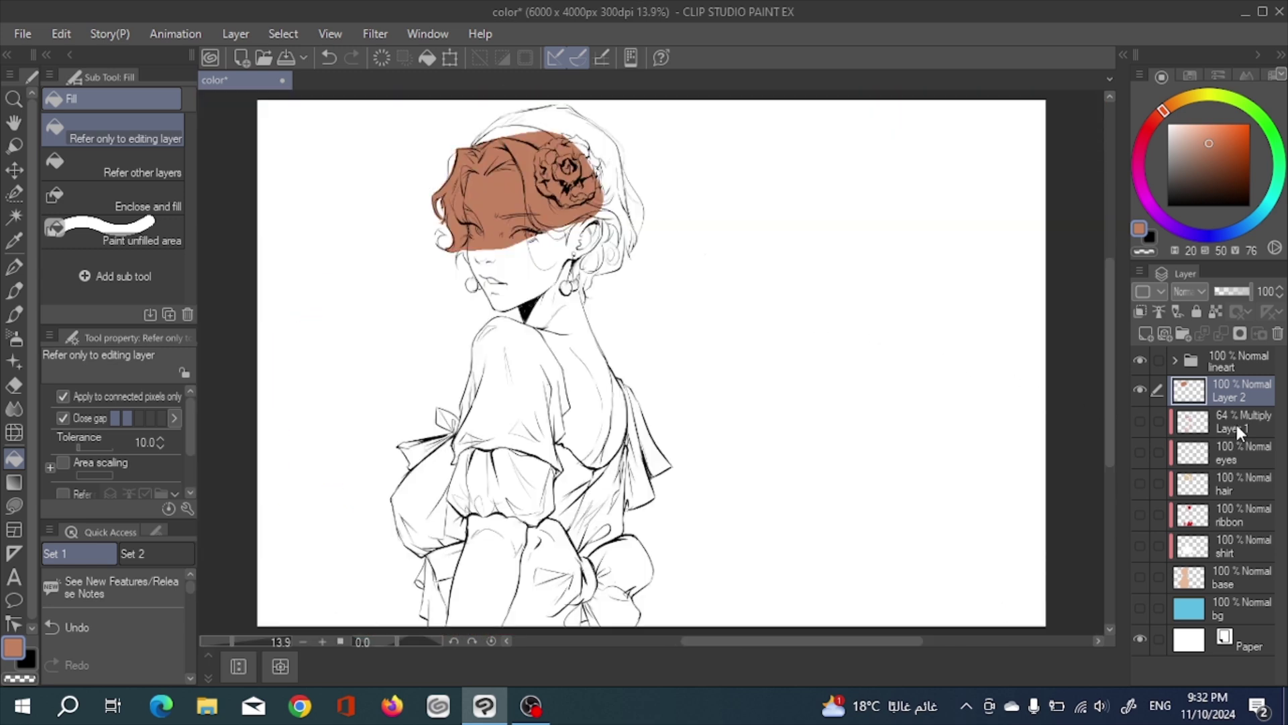
left_click(1277, 334)
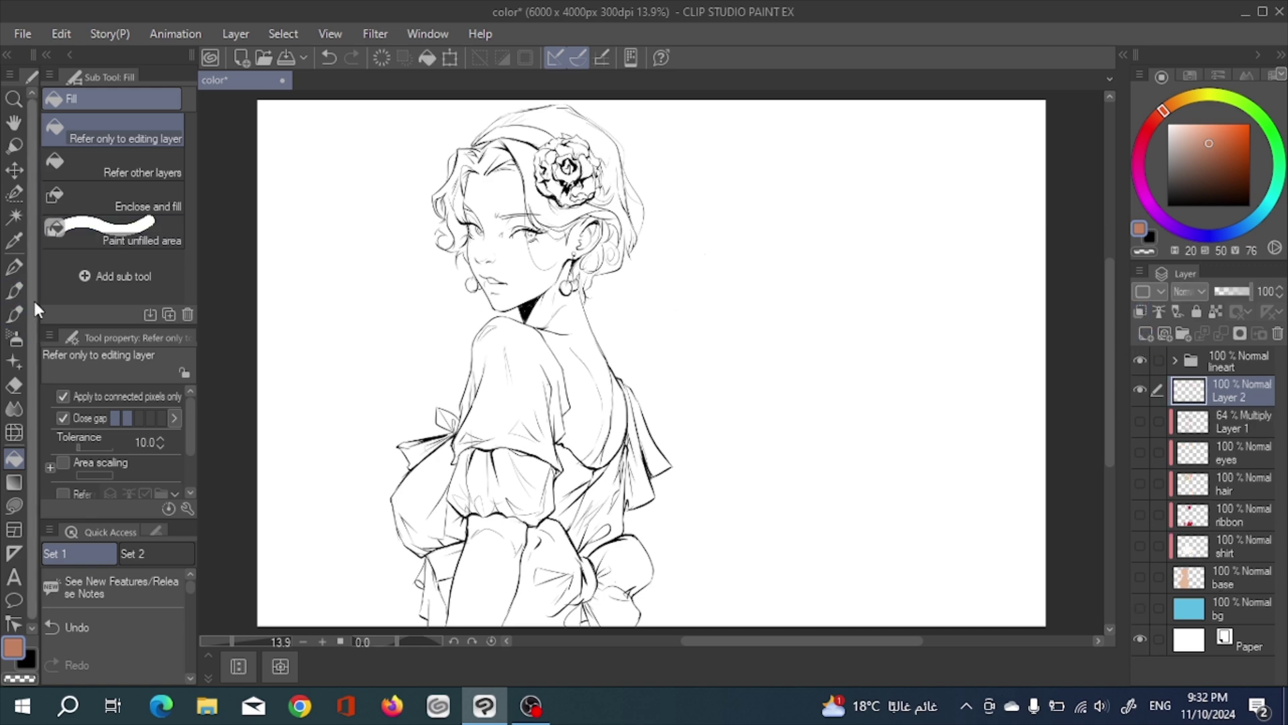
Step: With the Sampled Brush 5 39 at size 30, outline the crown and back of the hair in the base color
key("p")
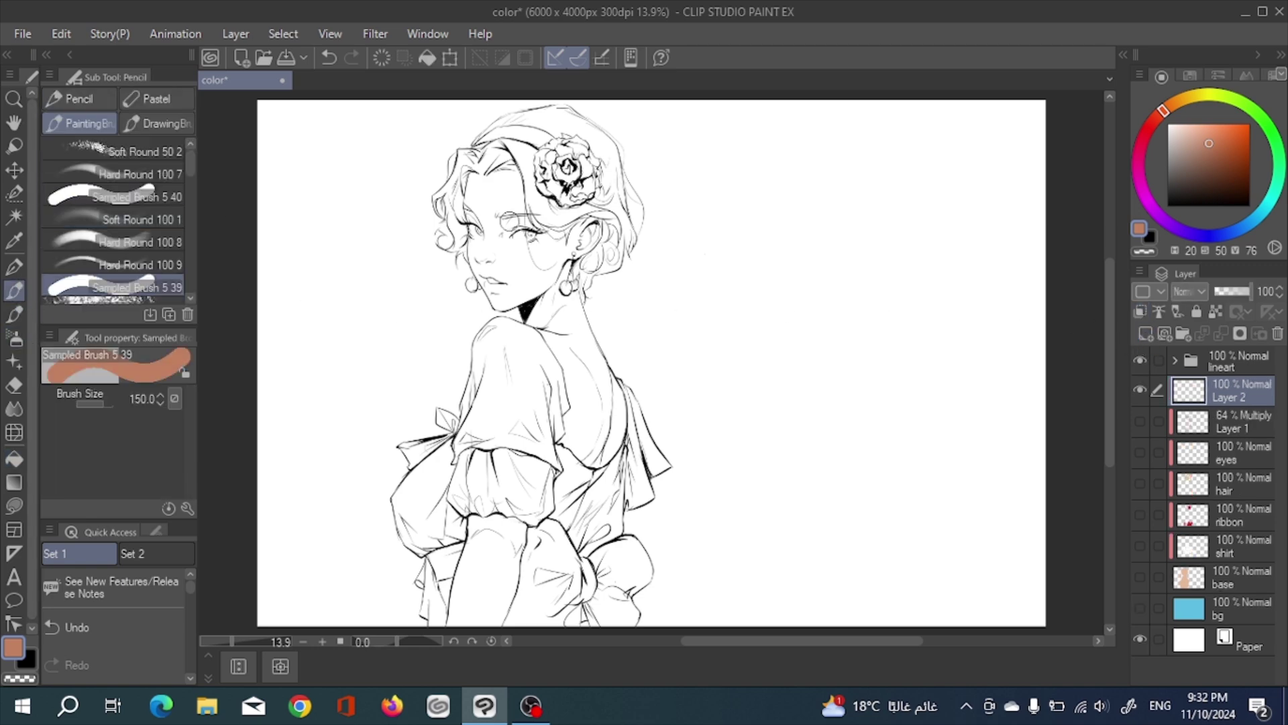
scroll(521, 218, "up", 2)
left_click_drag(529, 225, 487, 321)
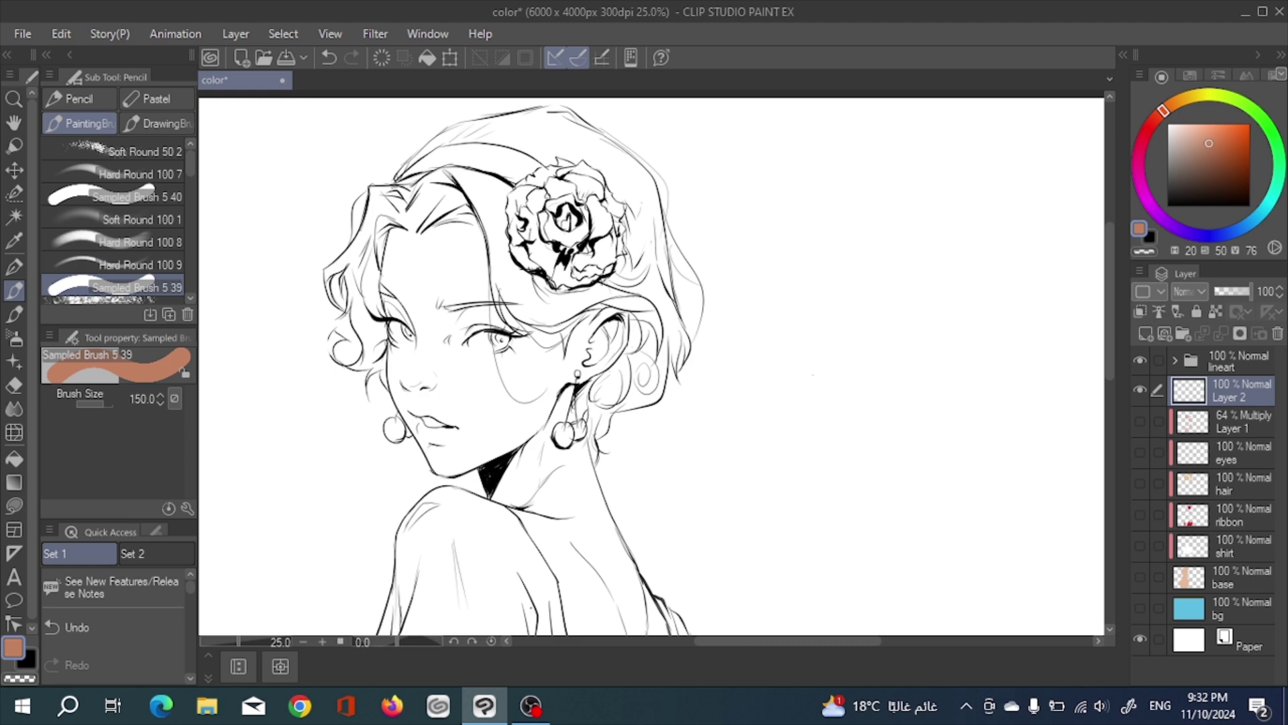
key("bracketleft")
key("bracketleft")
key("bracketleft")
key("bracketleft")
mouse_move(397, 179)
left_mouse_down()
mouse_move(453, 129)
mouse_move(430, 143)
mouse_move(552, 107)
mouse_move(649, 181)
mouse_move(673, 300)
left_mouse_up()
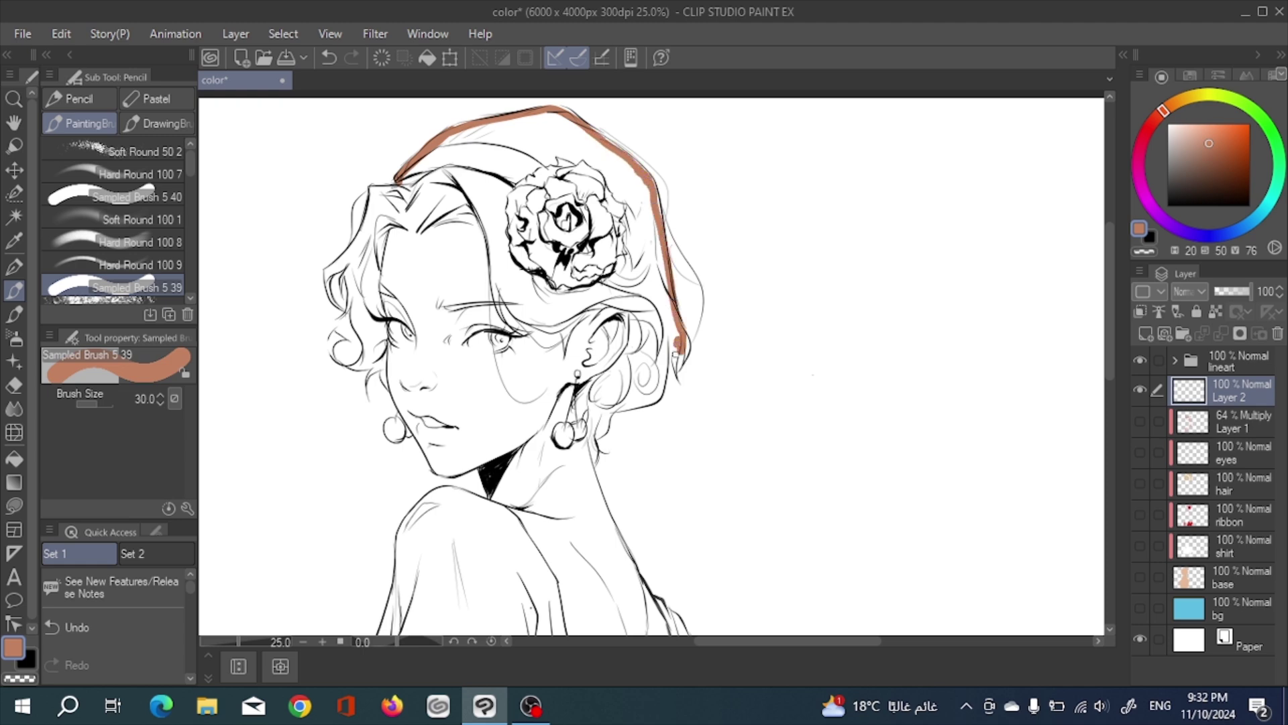
Step: Continue the brush outline along the nape, across the neck, and up the jaw and front curls to close it
mouse_move(667, 355)
left_mouse_down()
mouse_move(658, 397)
mouse_move(607, 411)
left_mouse_up()
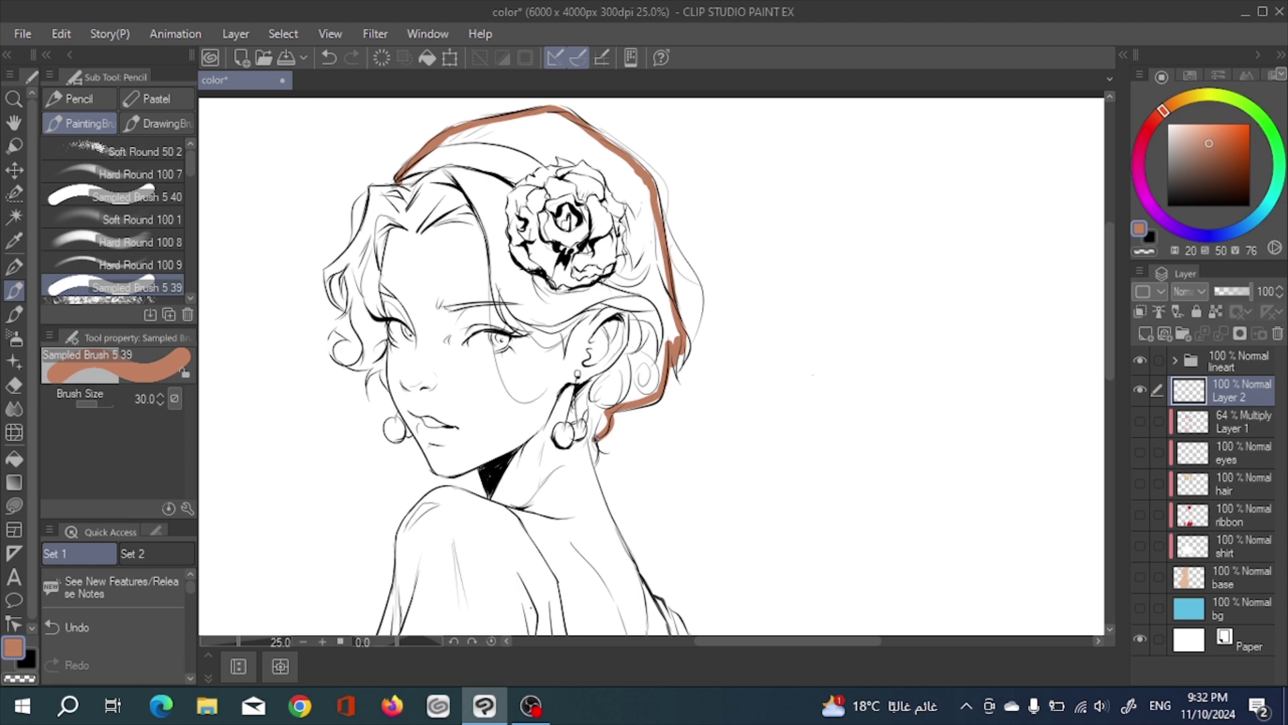
left_click_drag(589, 474, 495, 466)
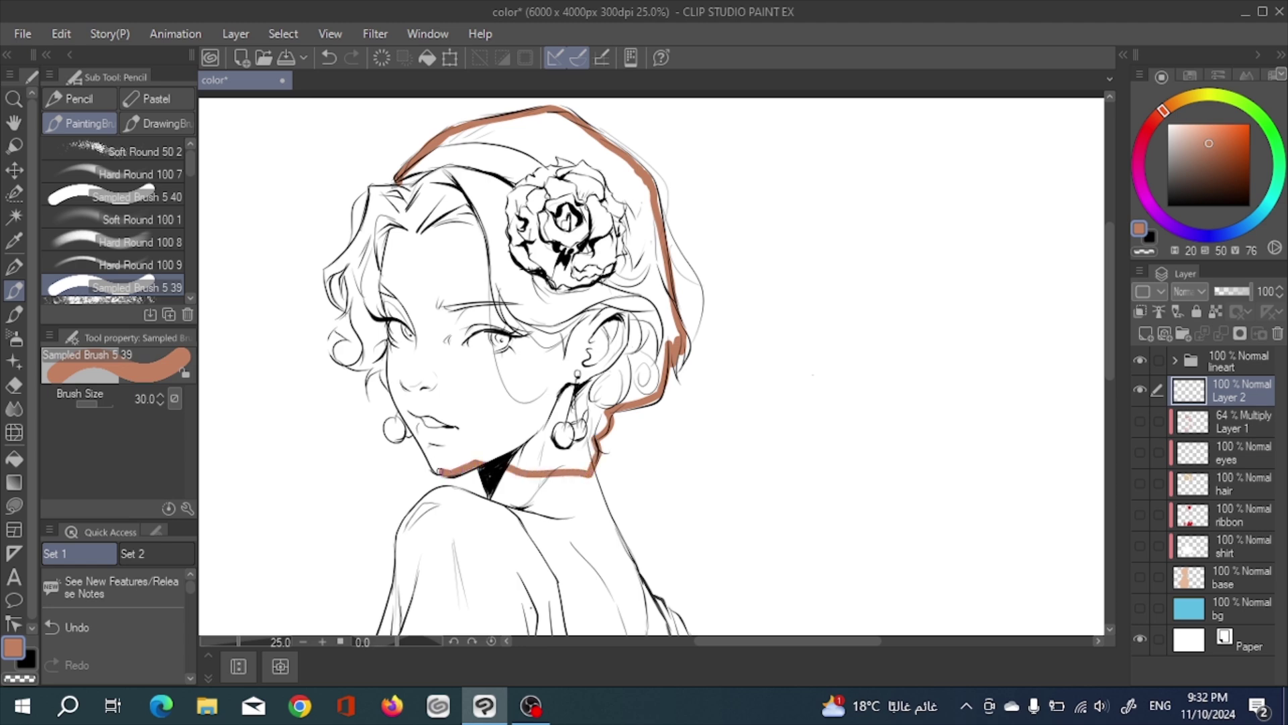
mouse_move(424, 442)
left_mouse_down()
mouse_move(382, 367)
mouse_move(357, 367)
mouse_move(353, 318)
left_mouse_up()
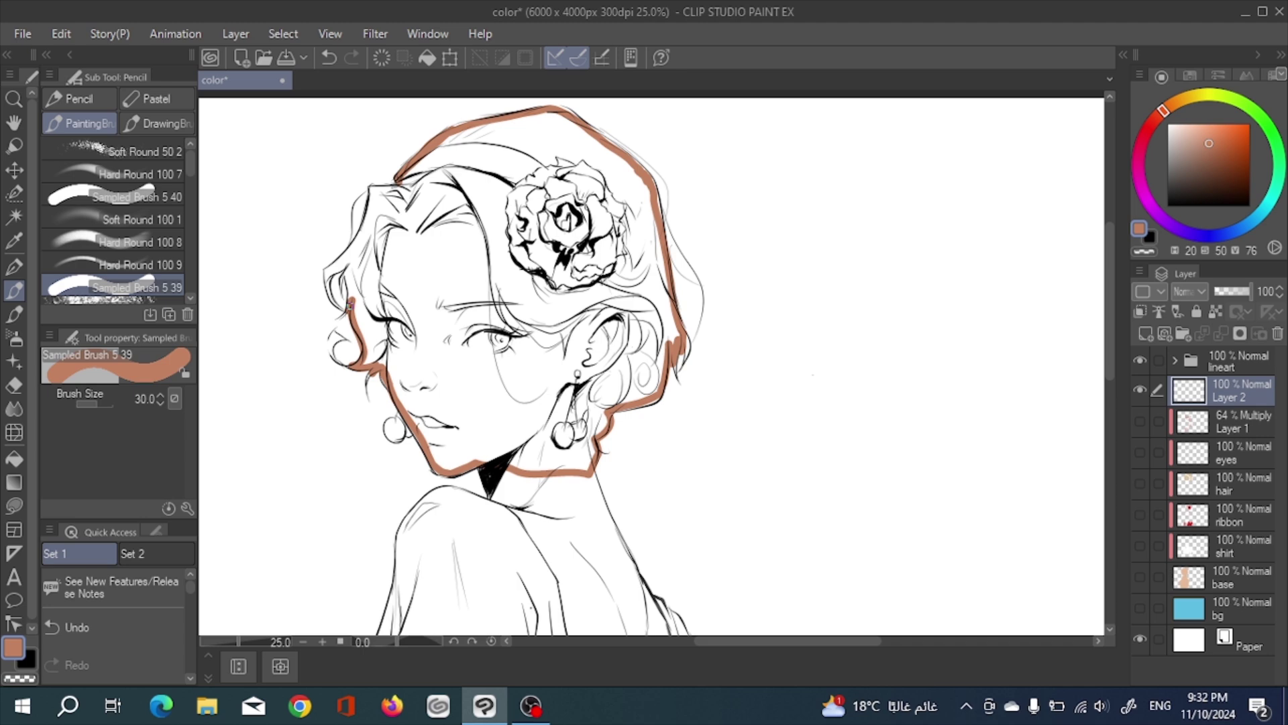
left_click_drag(335, 265, 374, 204)
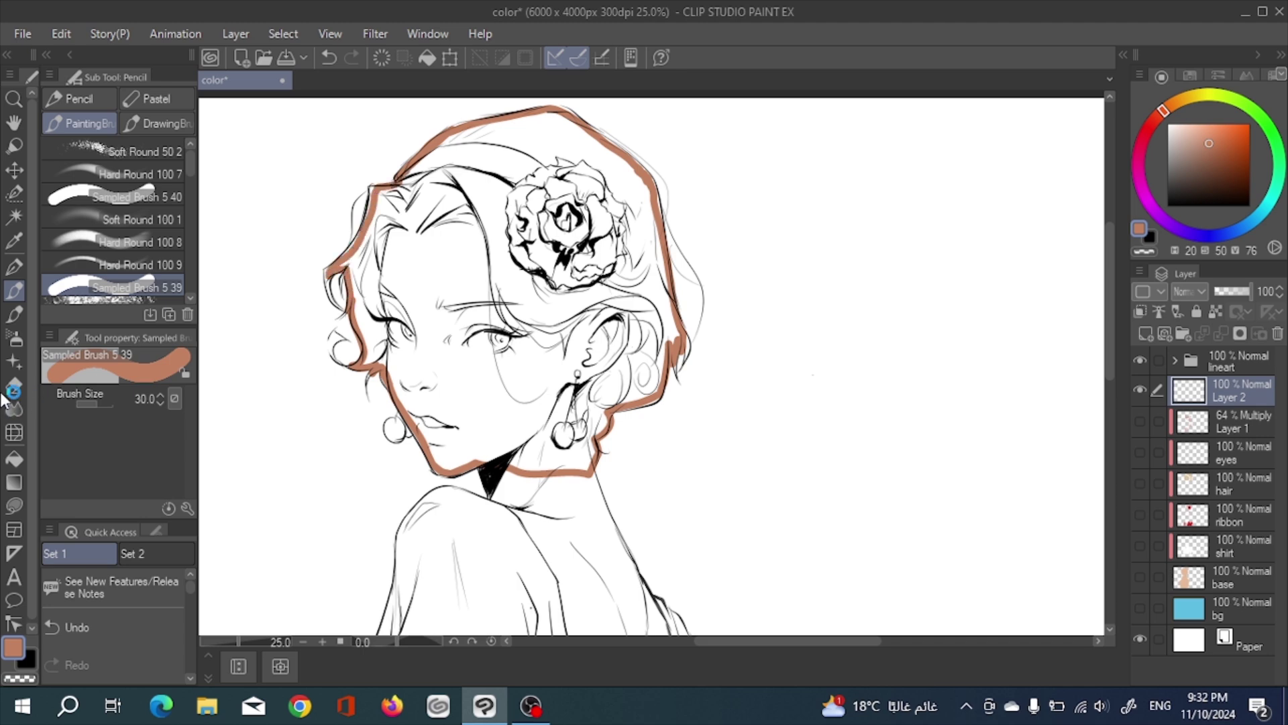
Step: Flood-fill the outlined head with the Fill tool and check the edges of the color around the front curls
left_click(14, 459)
left_click(445, 271)
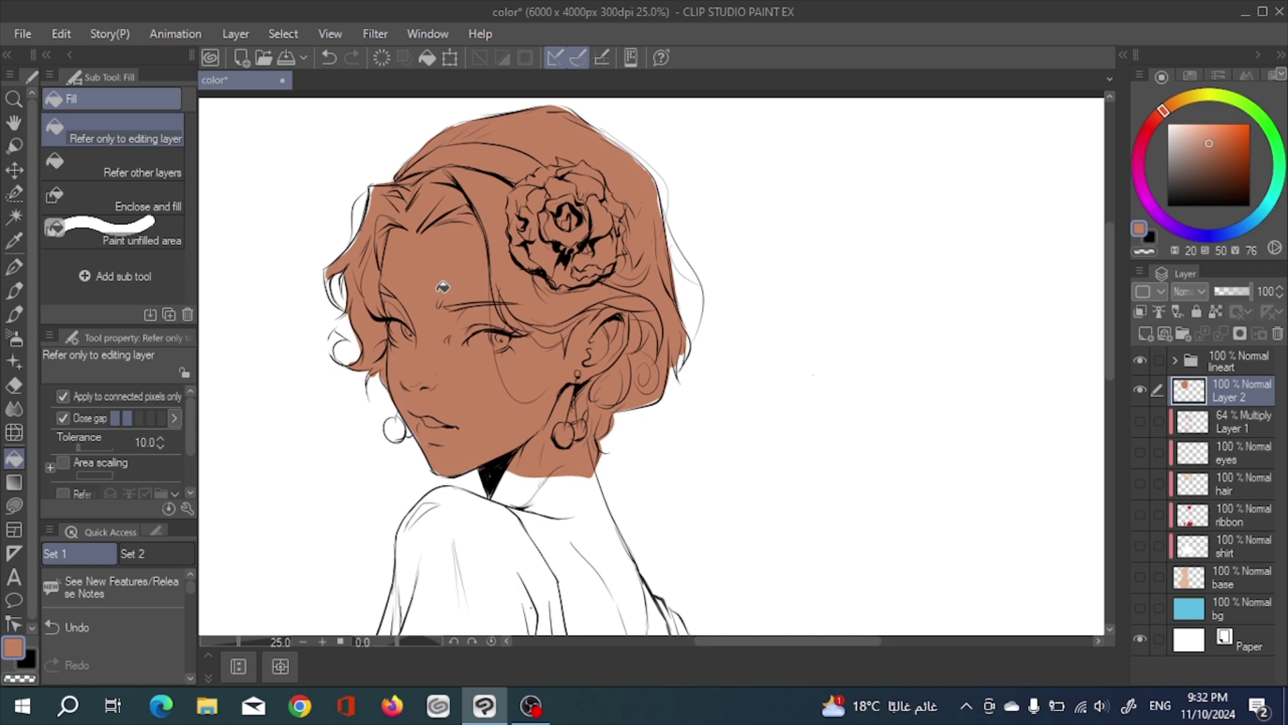
scroll(385, 290, "up", 5)
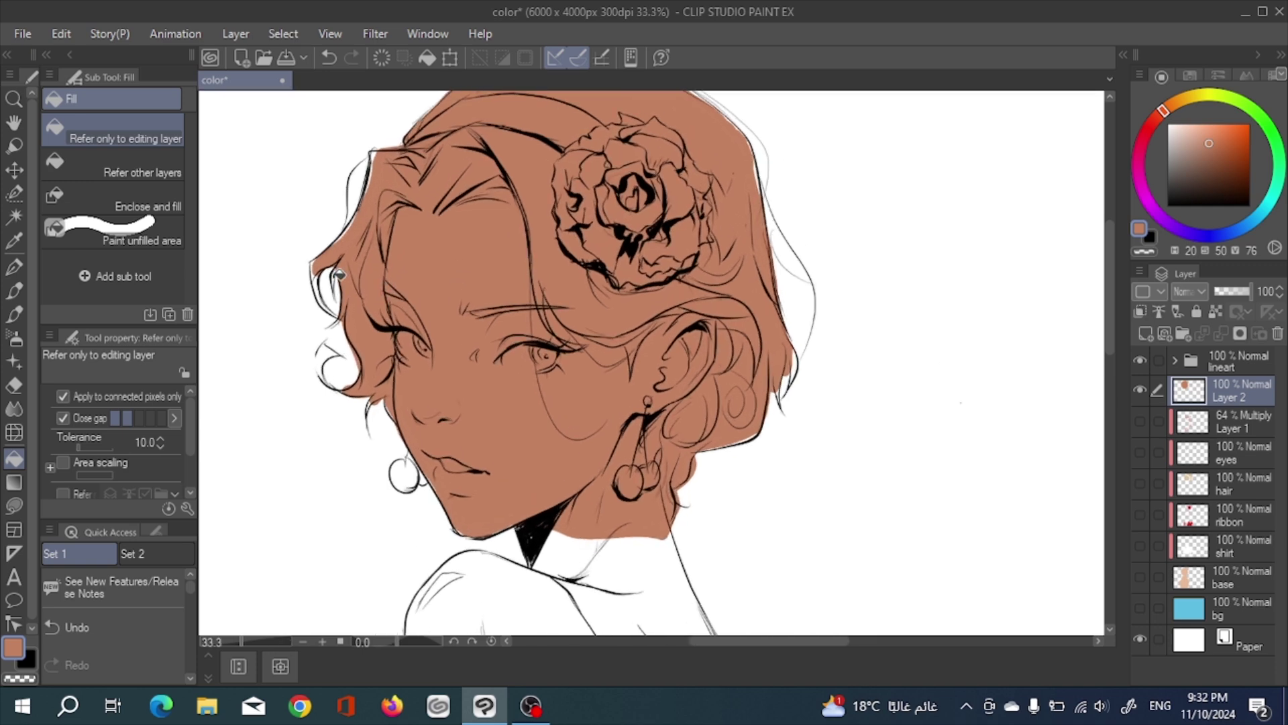
scroll(384, 310, "up", 6)
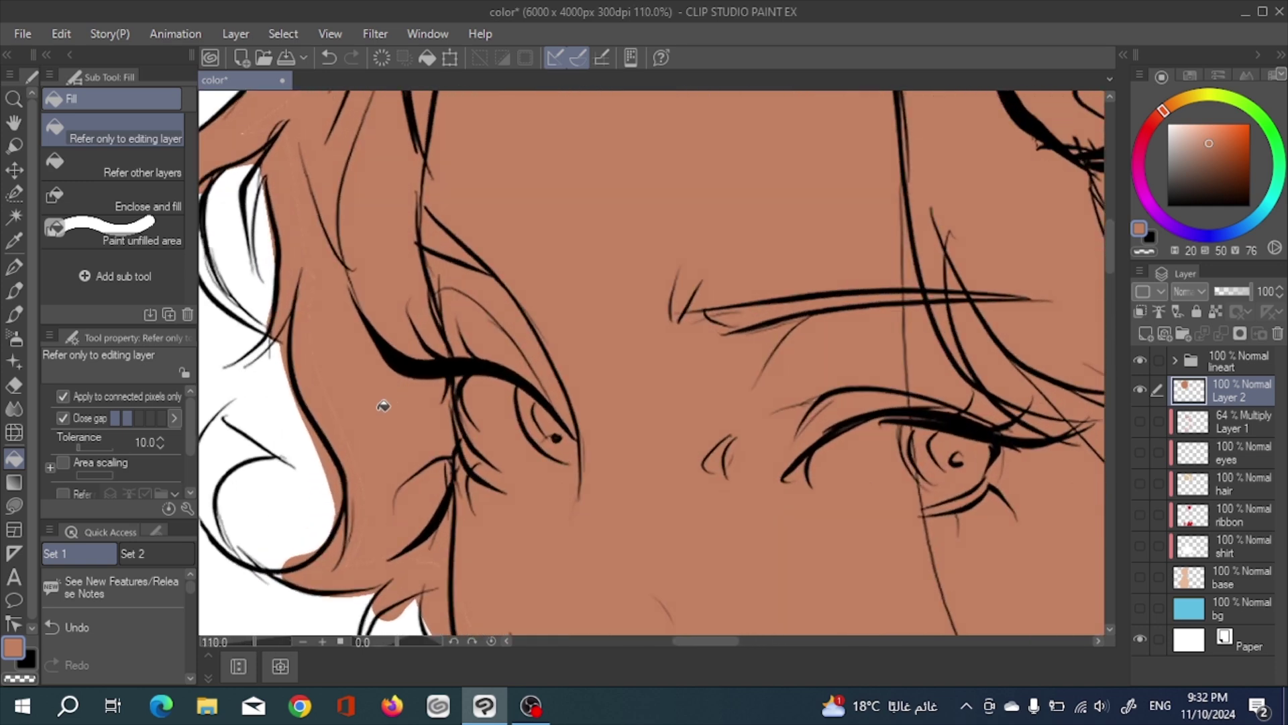
left_click_drag(368, 420, 414, 391)
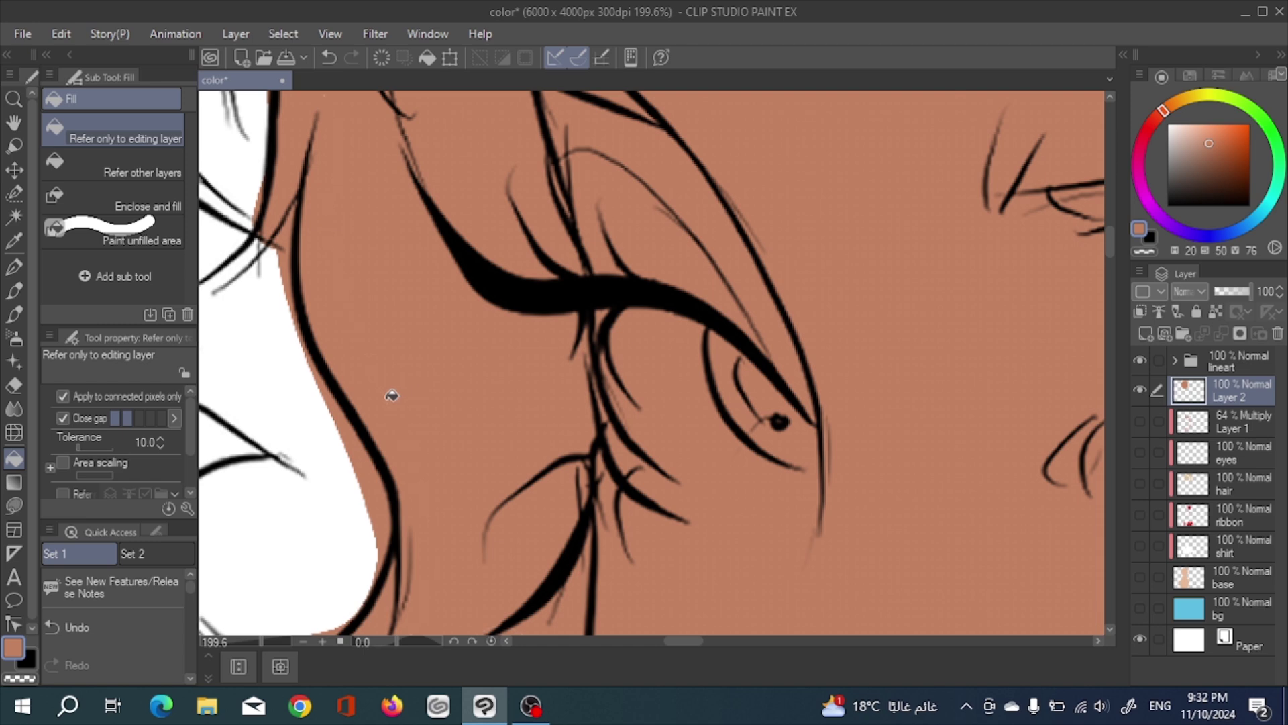
scroll(396, 372, "down", 6)
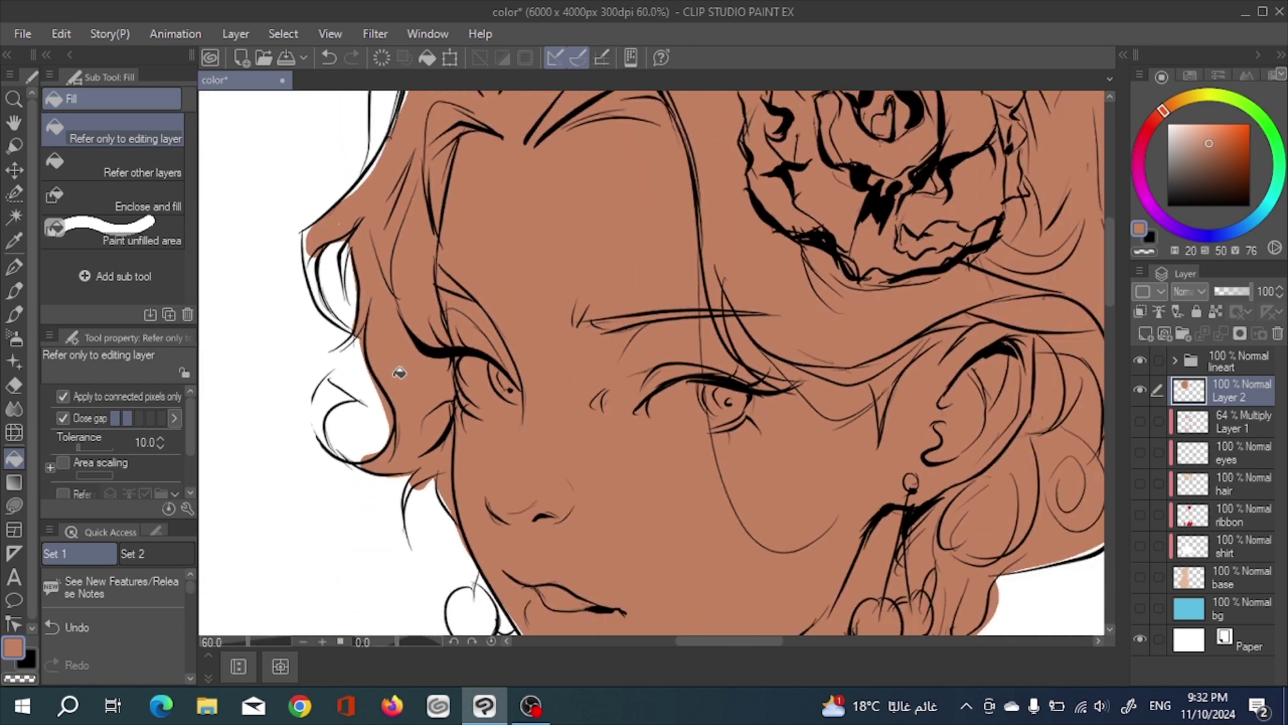
scroll(399, 372, "down", 6)
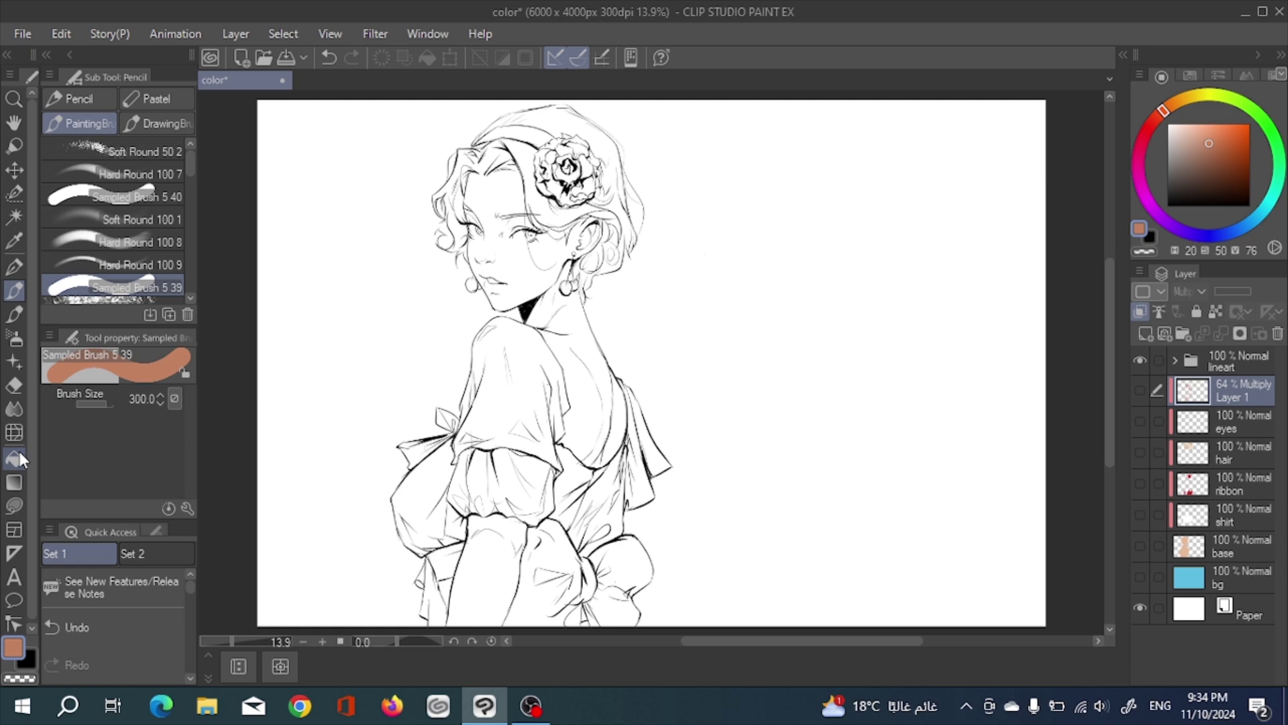
Step: Choose the Fill tool and add a new raster layer above Layer 1
left_click(15, 457)
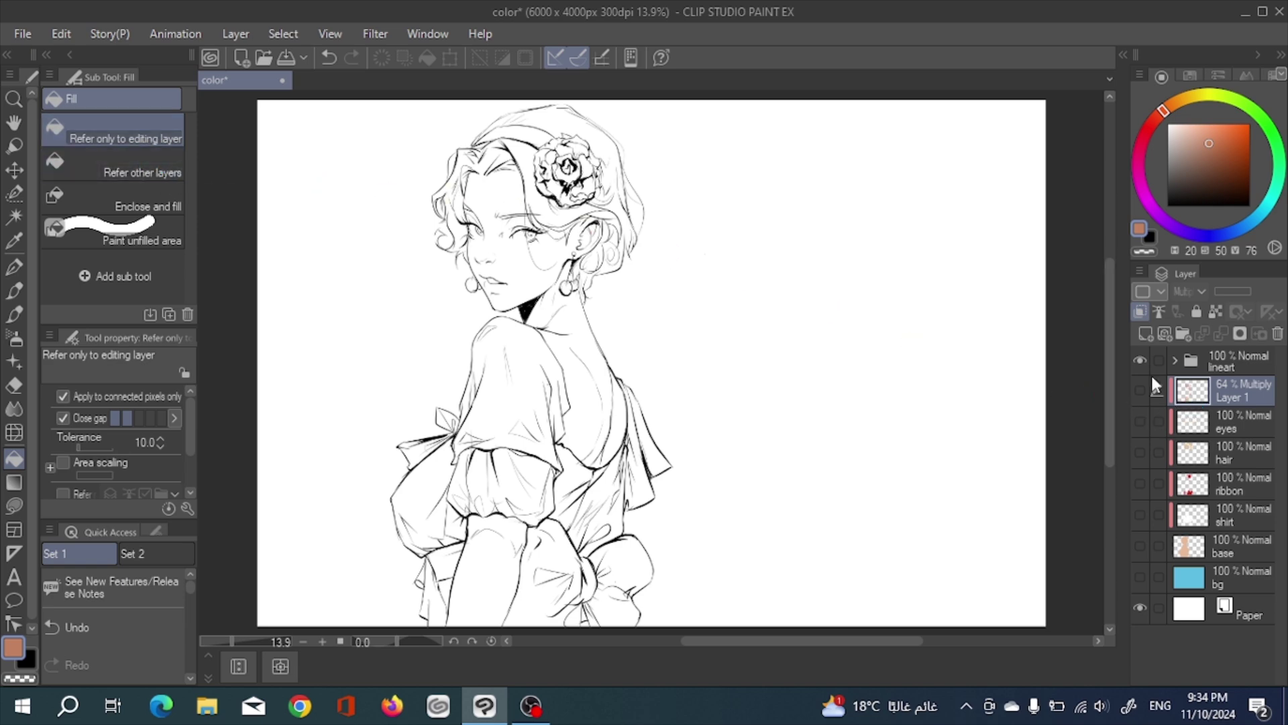
left_click(1147, 337)
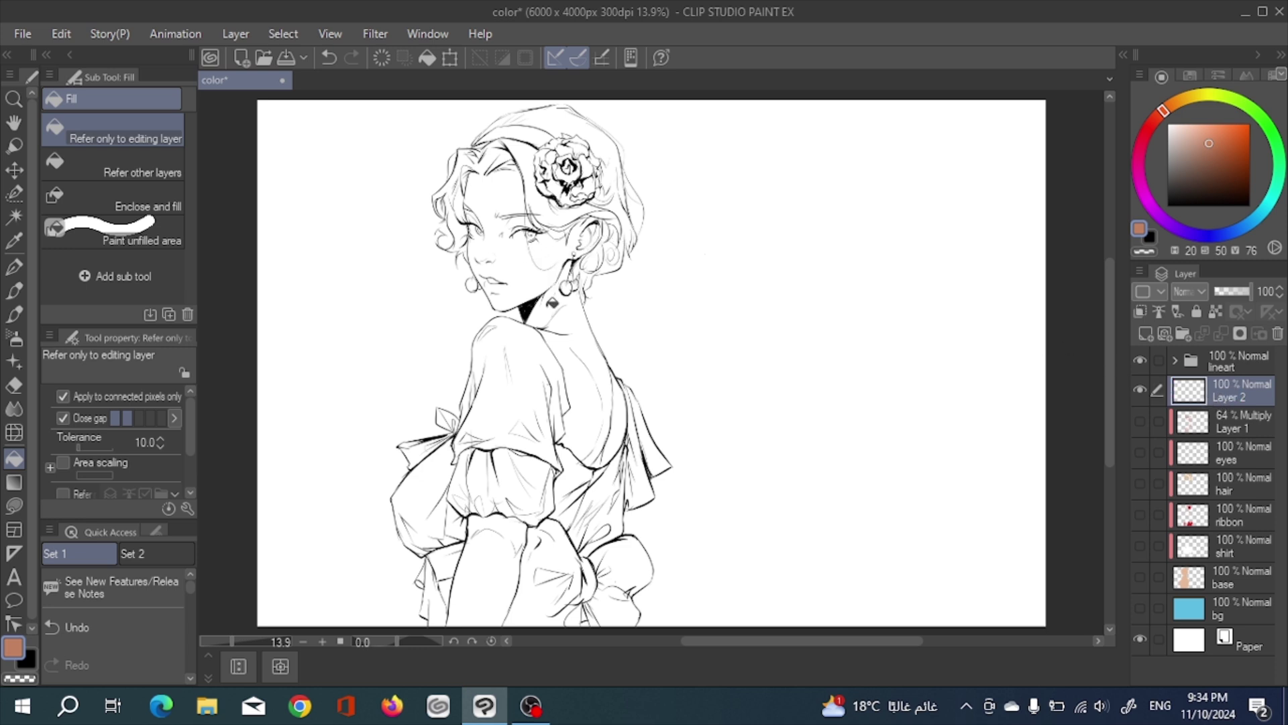
Step: Try to flood-fill the neck on the empty layer, referring only to the editing layer, and undo the fill
left_click(572, 314)
left_click(575, 310)
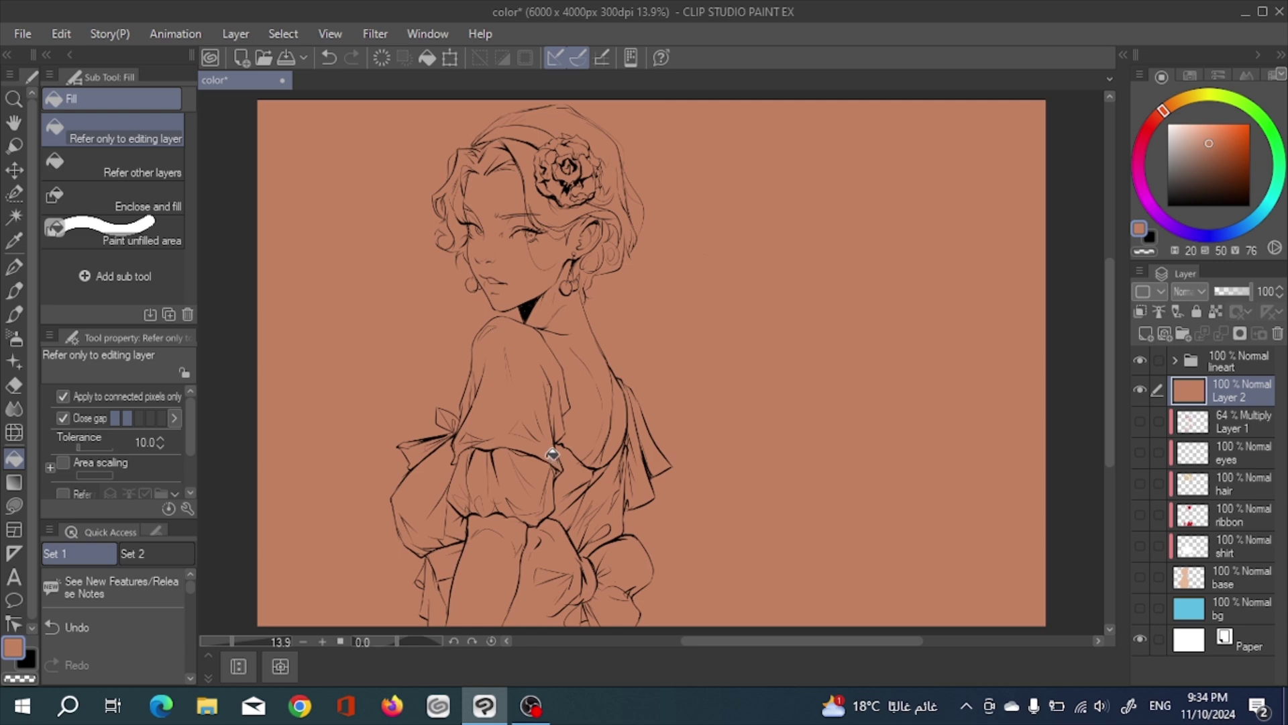
key("ctrl+z")
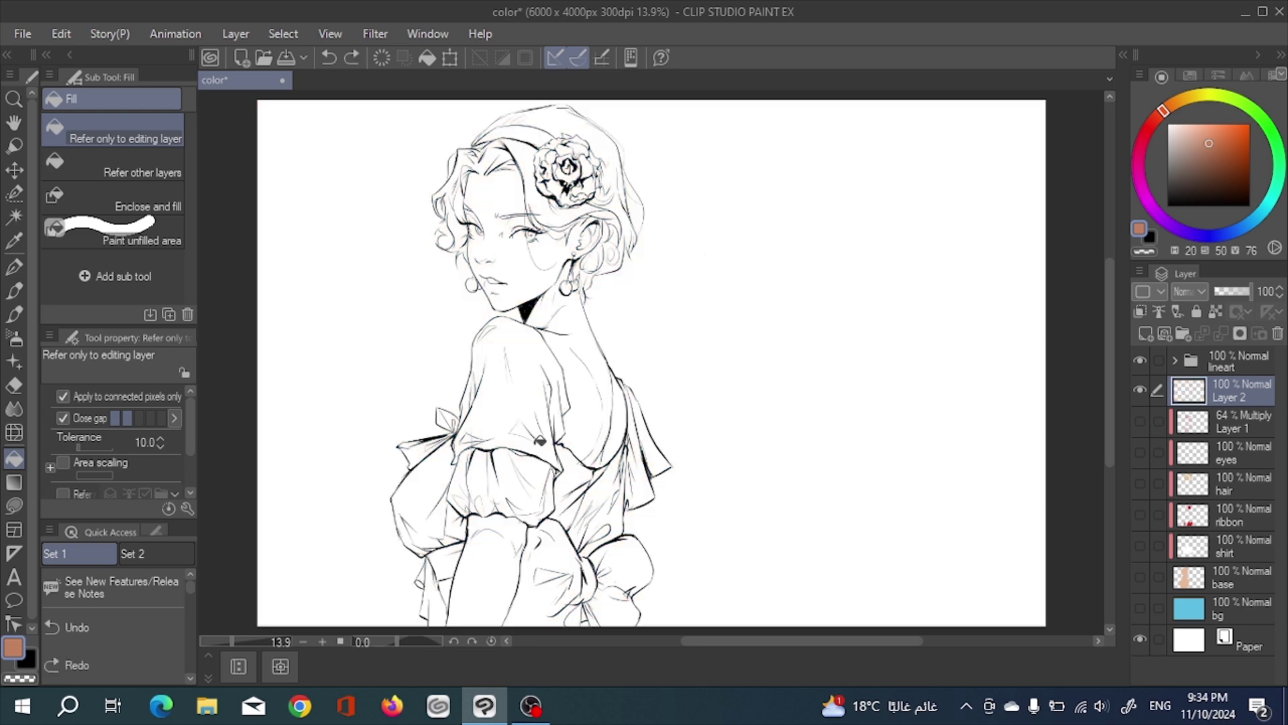
Step: Examine the lineart of the face, crown, flower and back hair for open gaps in the outline
scroll(563, 352, "up", 5)
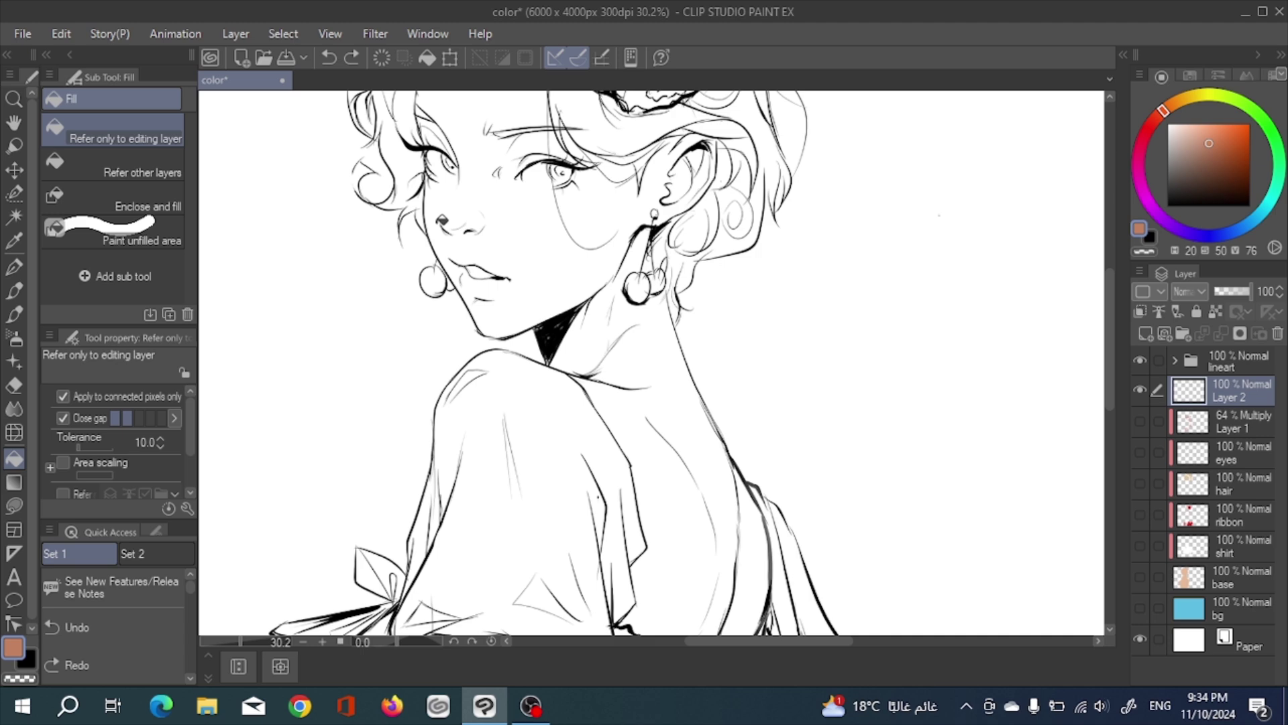
scroll(443, 220, "up", 3)
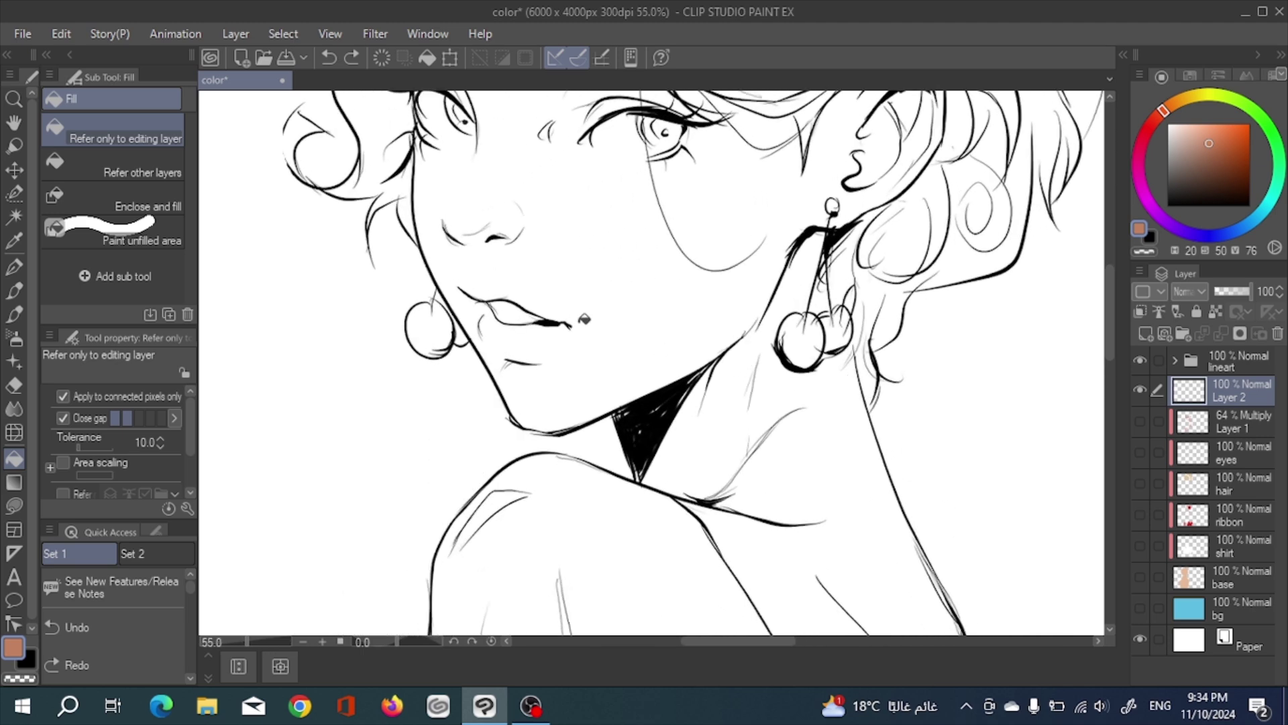
left_click_drag(372, 239, 360, 500)
left_click_drag(376, 246, 334, 430)
left_click_drag(407, 232, 344, 355)
scroll(510, 254, "down", 2)
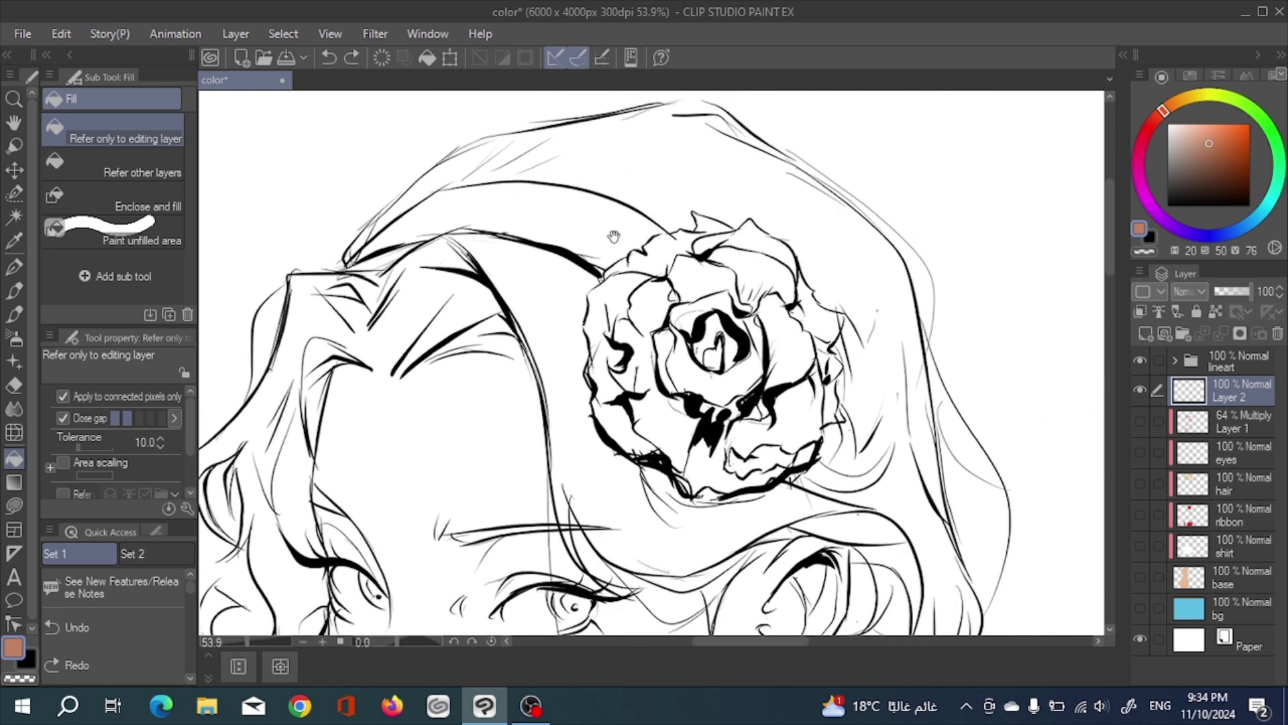
scroll(595, 244, "up", 2)
scroll(587, 159, "up", 2)
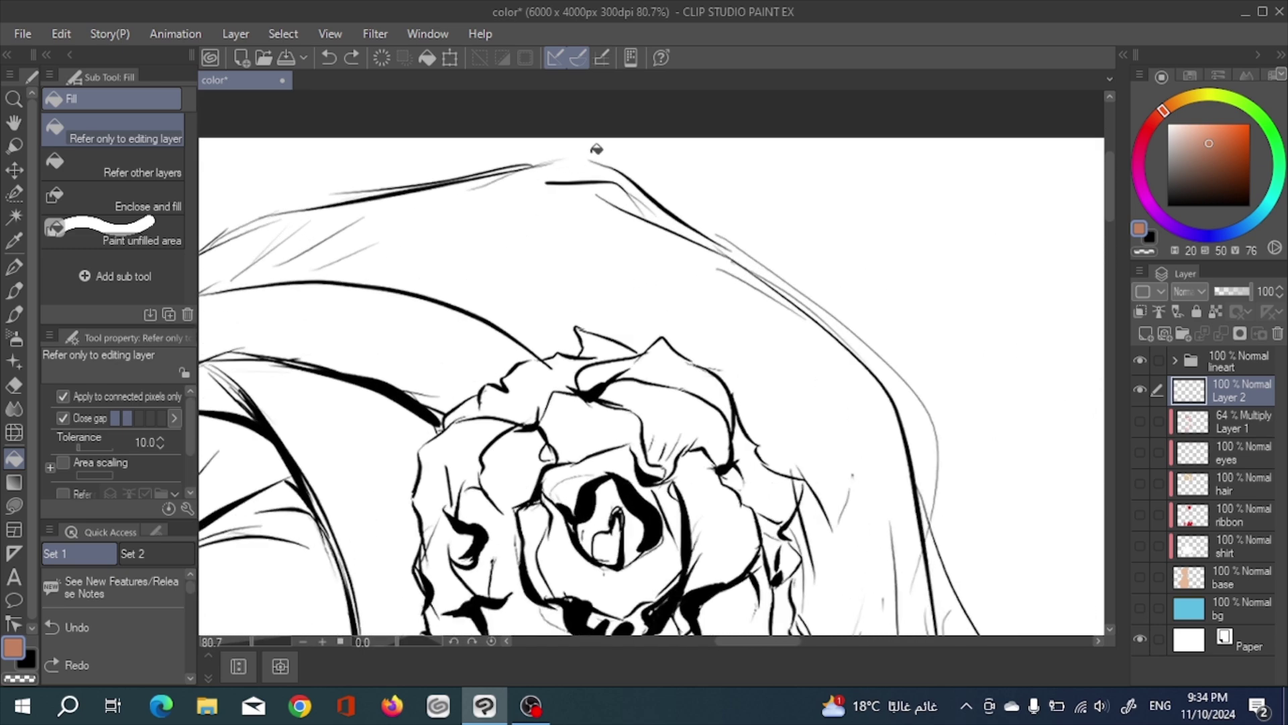
scroll(802, 377, "down", 1)
left_click_drag(802, 376, 695, 115)
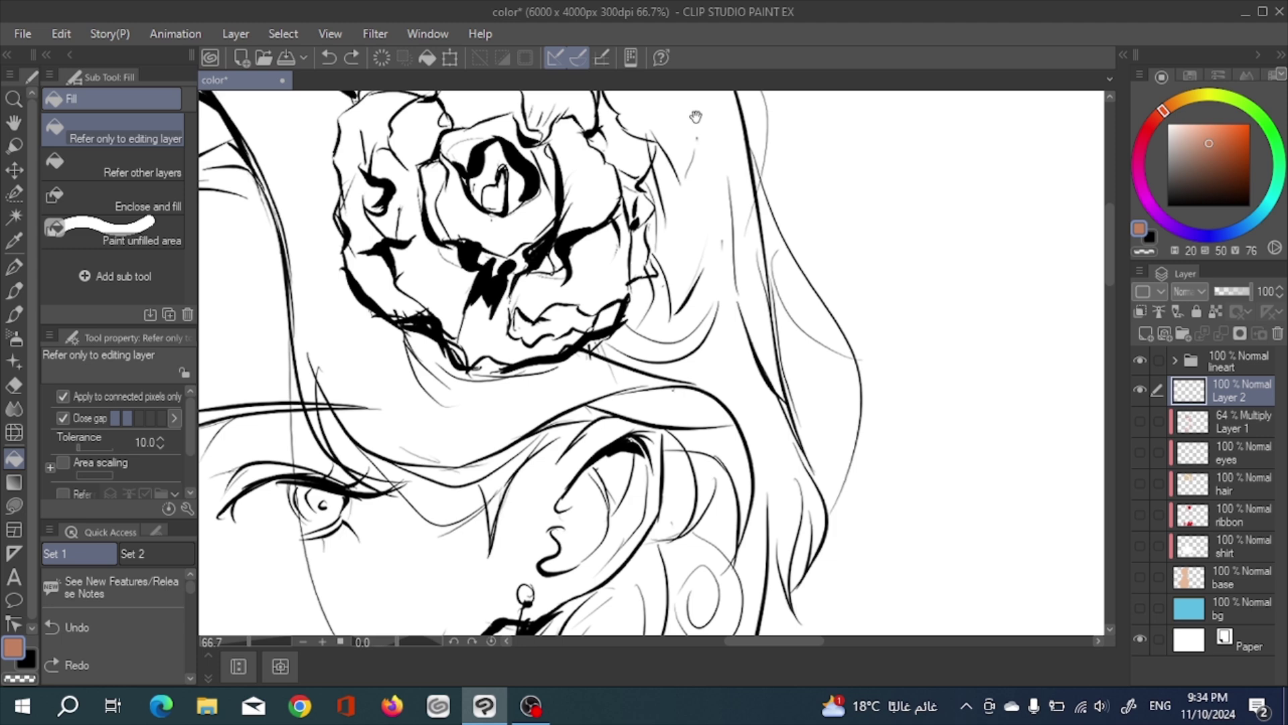
left_click_drag(813, 423, 778, 263)
scroll(813, 351, "up", 2)
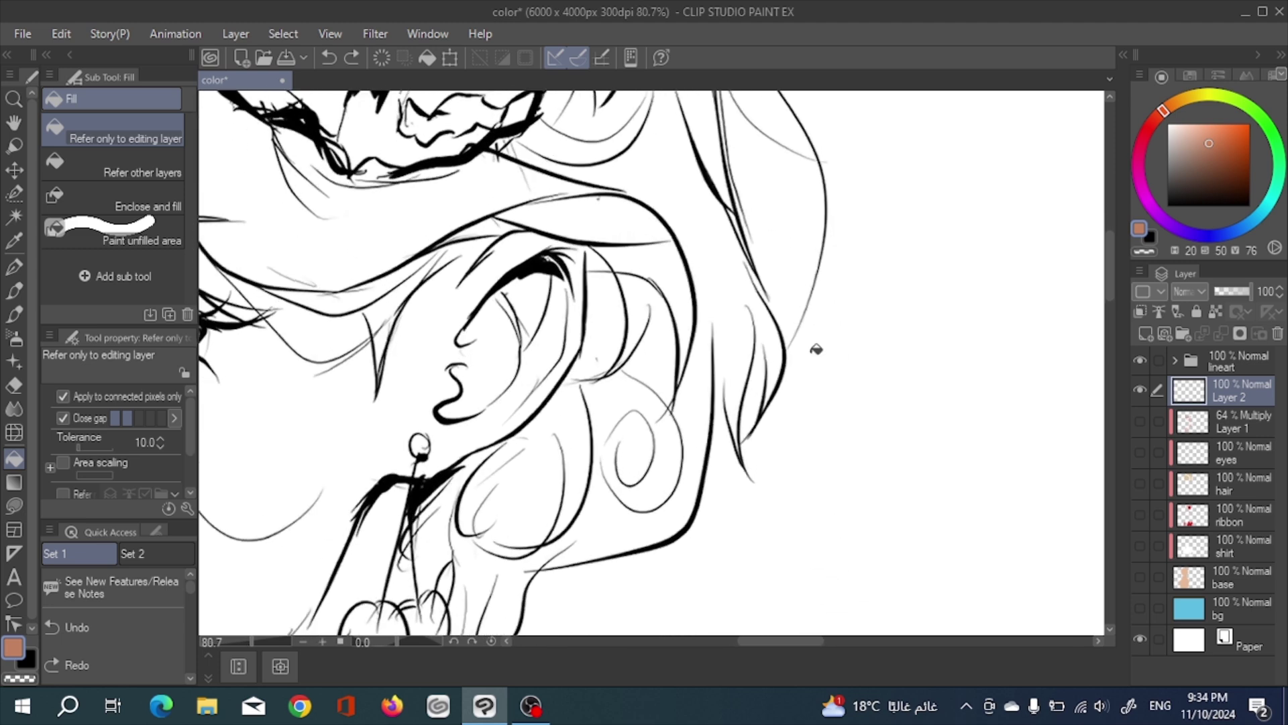
Step: Hide the detailed lineart layer inside the lineart folder so only the border layer shows, and select the border layer
scroll(818, 347, "up", 2)
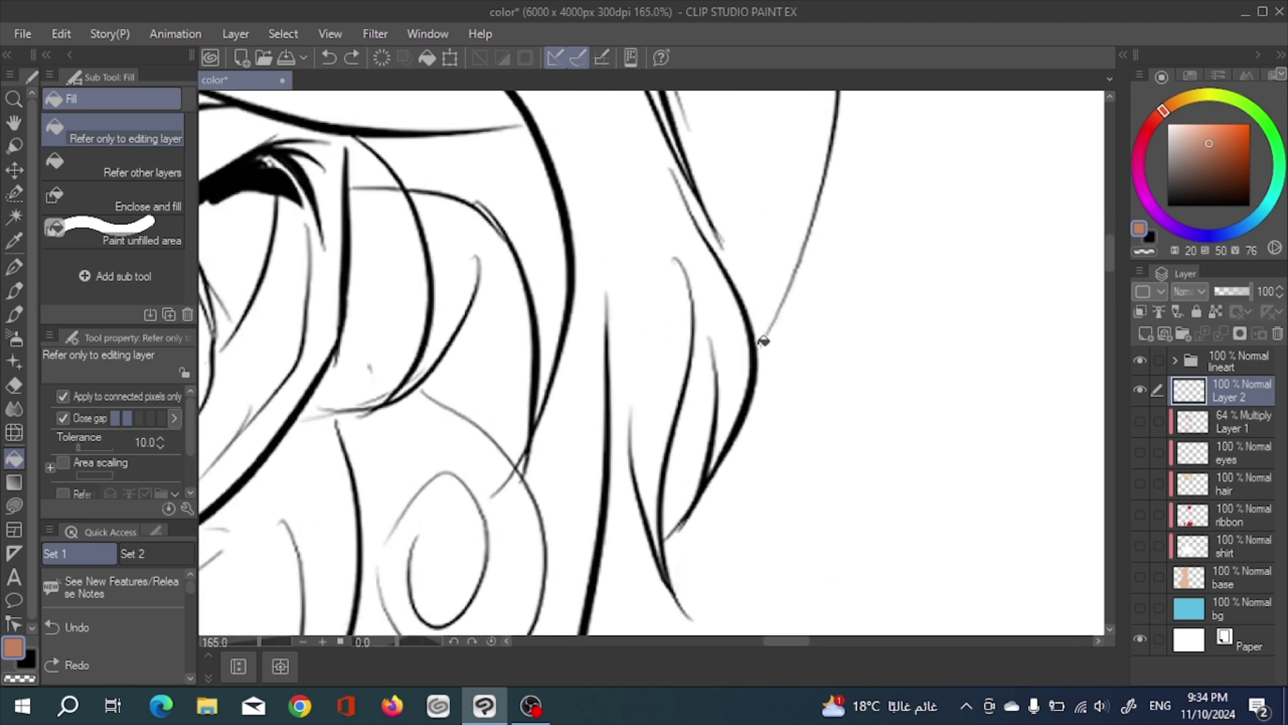
scroll(763, 341, "down", 1)
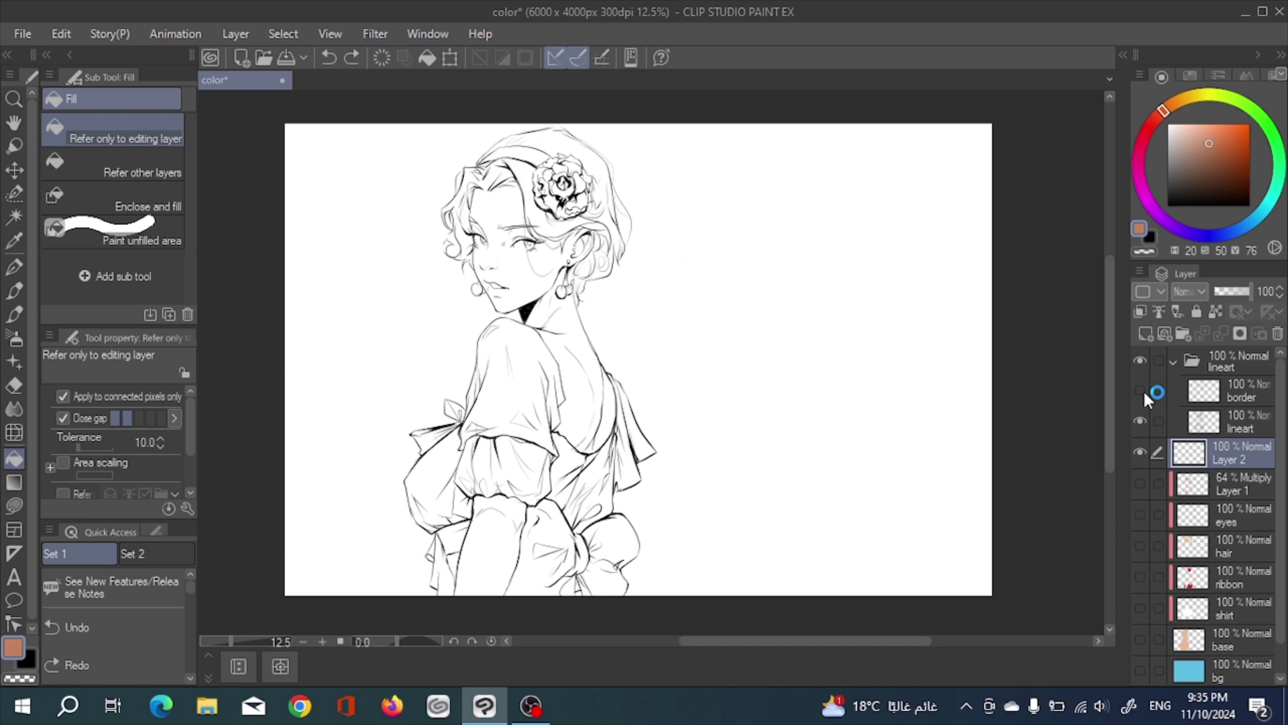
left_click(1142, 388)
left_click(1140, 421)
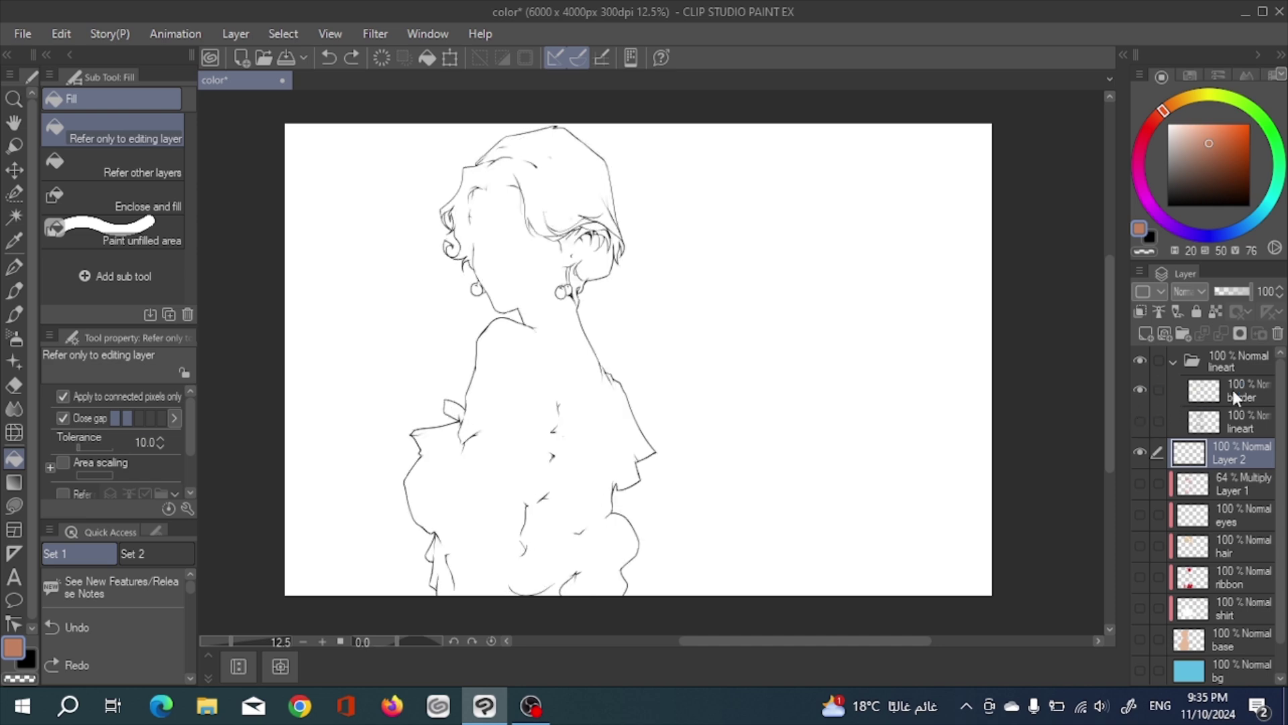
left_click(1232, 388)
Step: Examine the border outline around the hair, neck, shoulders, sleeves and bow for open gaps
scroll(602, 162, "up", 1)
scroll(602, 162, "up", 1)
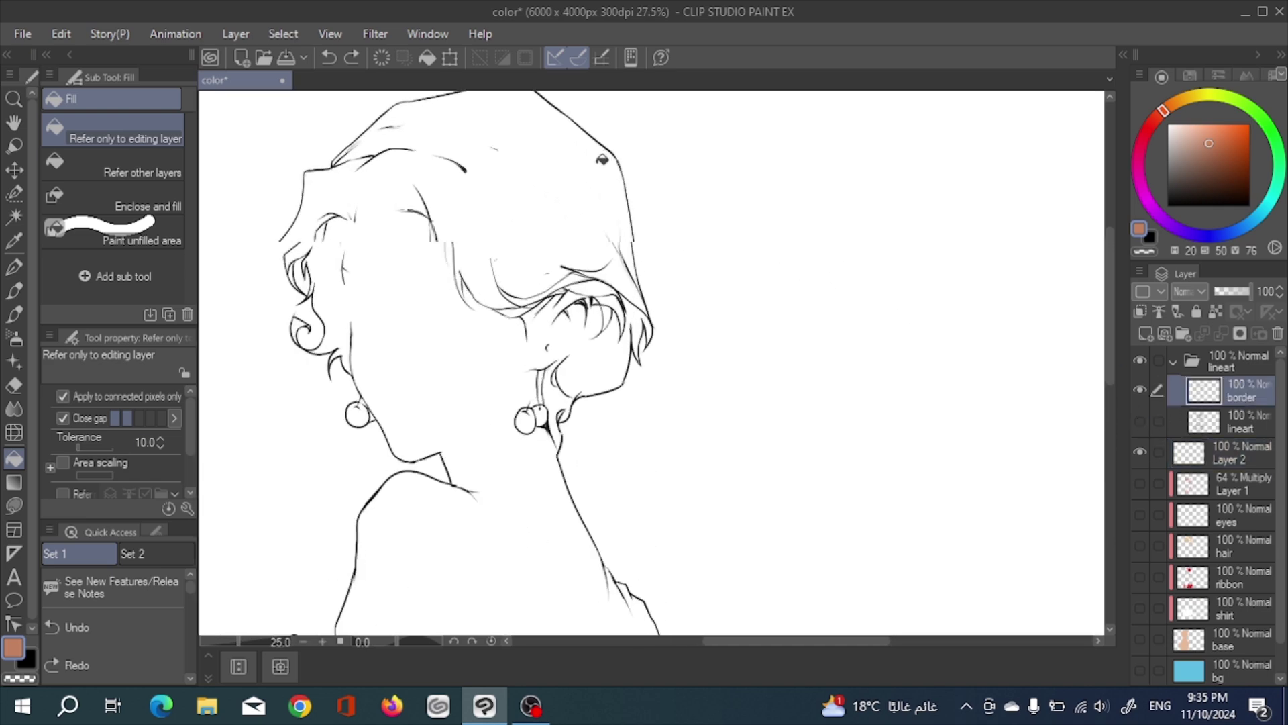
scroll(497, 171, "up", 1)
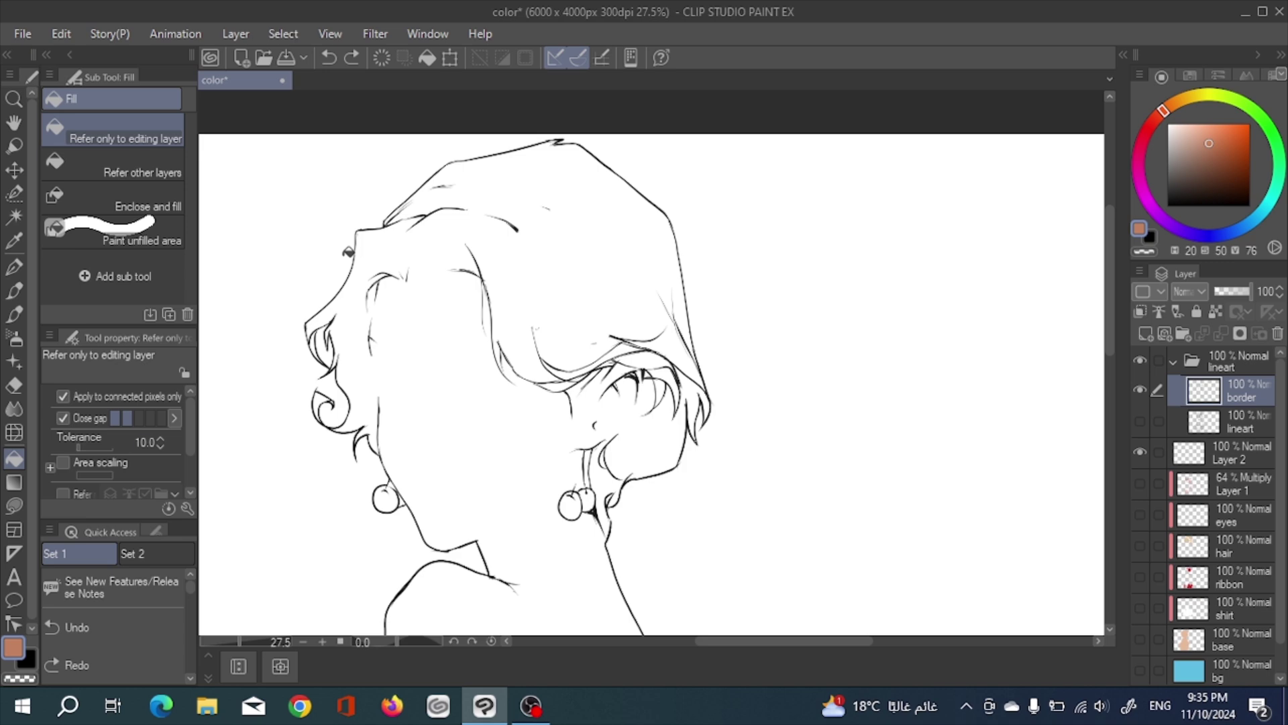
scroll(405, 379, "down", 2)
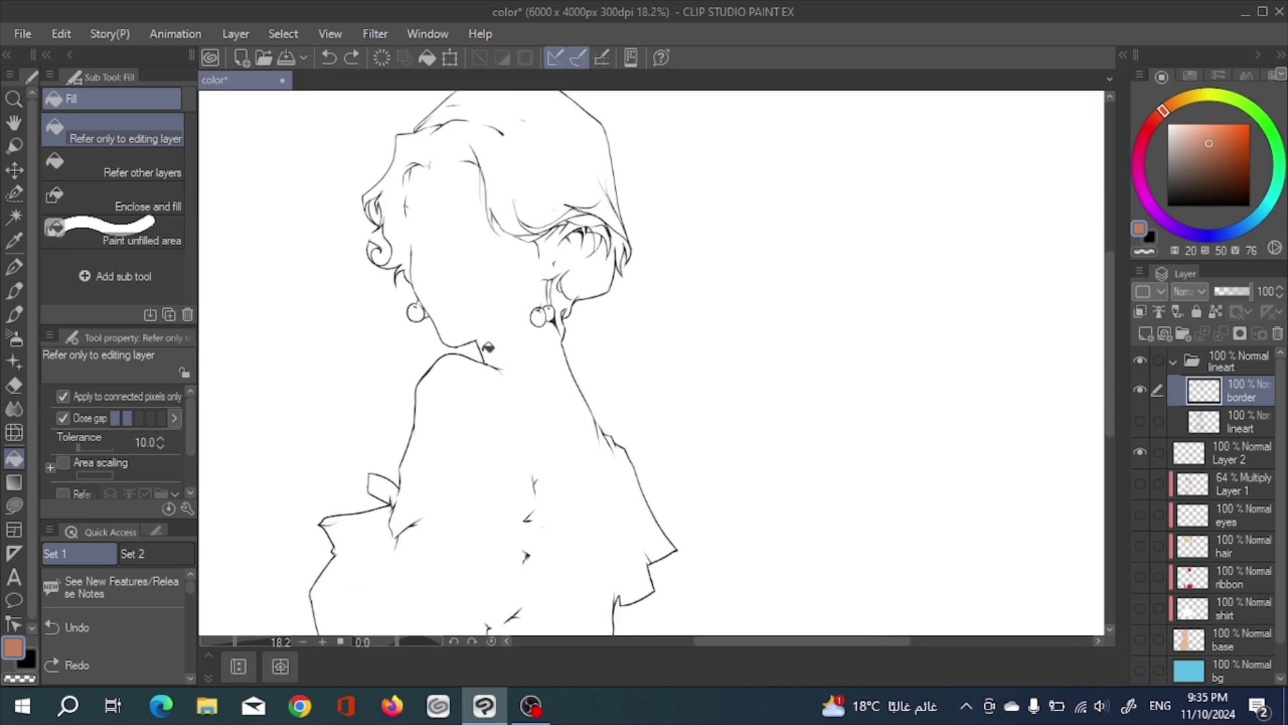
scroll(481, 377, "down", 1)
left_click_drag(496, 481, 488, 345)
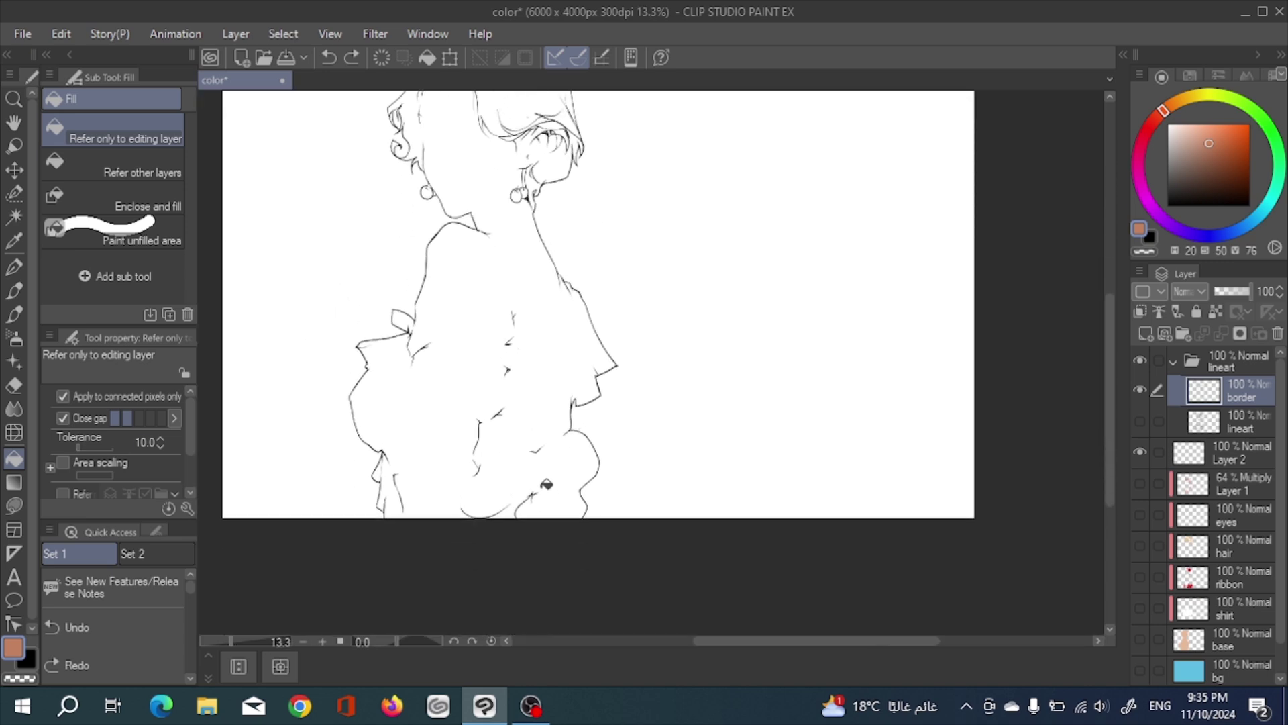
scroll(579, 451, "up", 1)
scroll(584, 387, "up", 2)
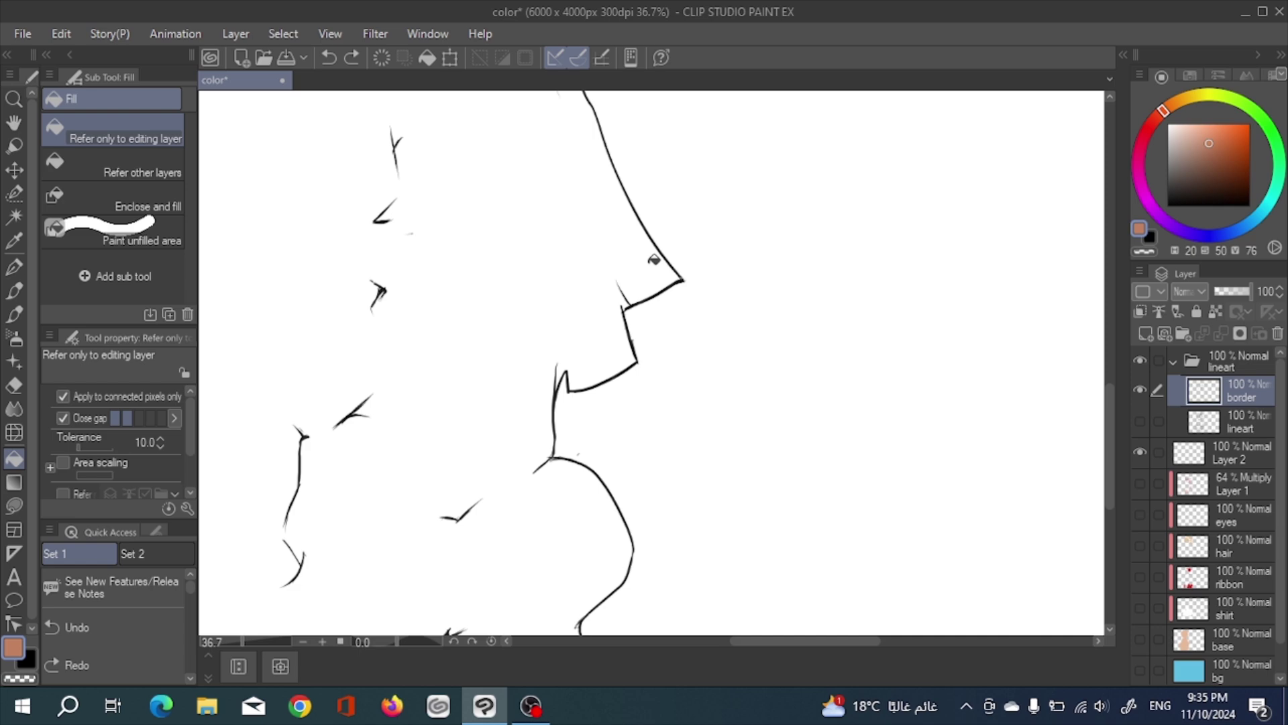
key("ctrl+0")
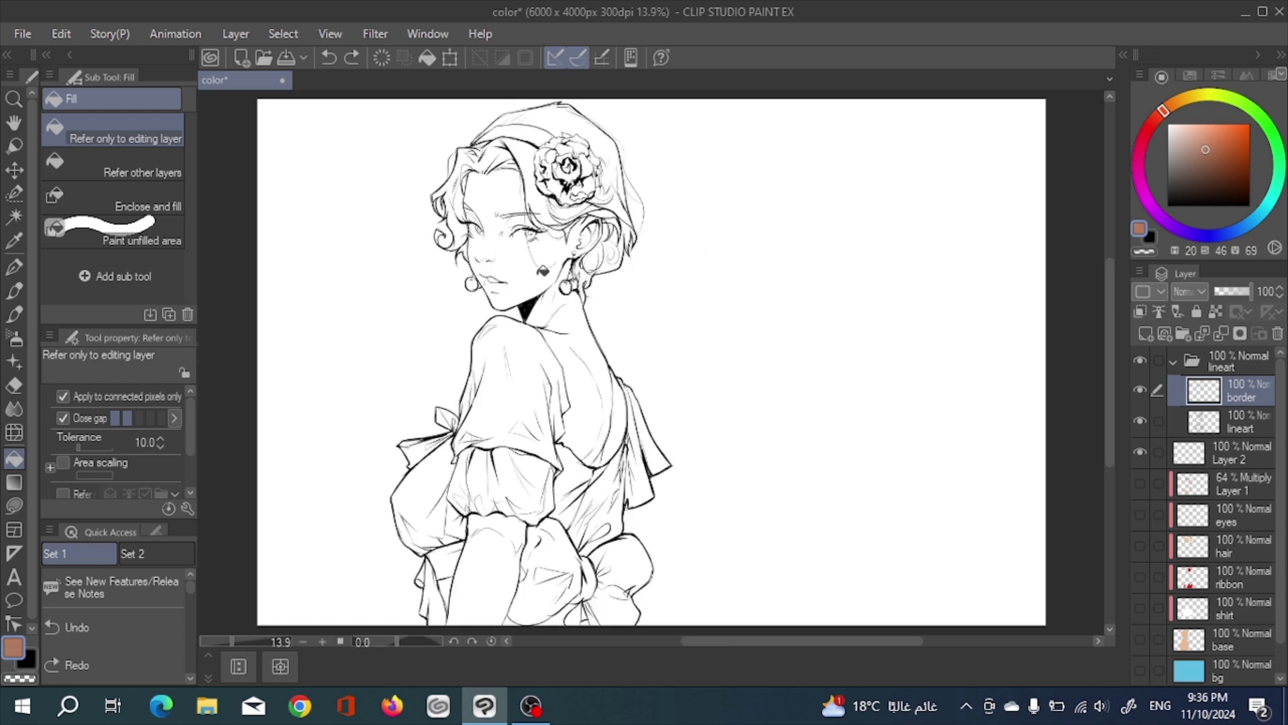
Step: Try to flood-fill the figure directly on the border layer from the cheek and from the head, undoing each fill
left_click(543, 271)
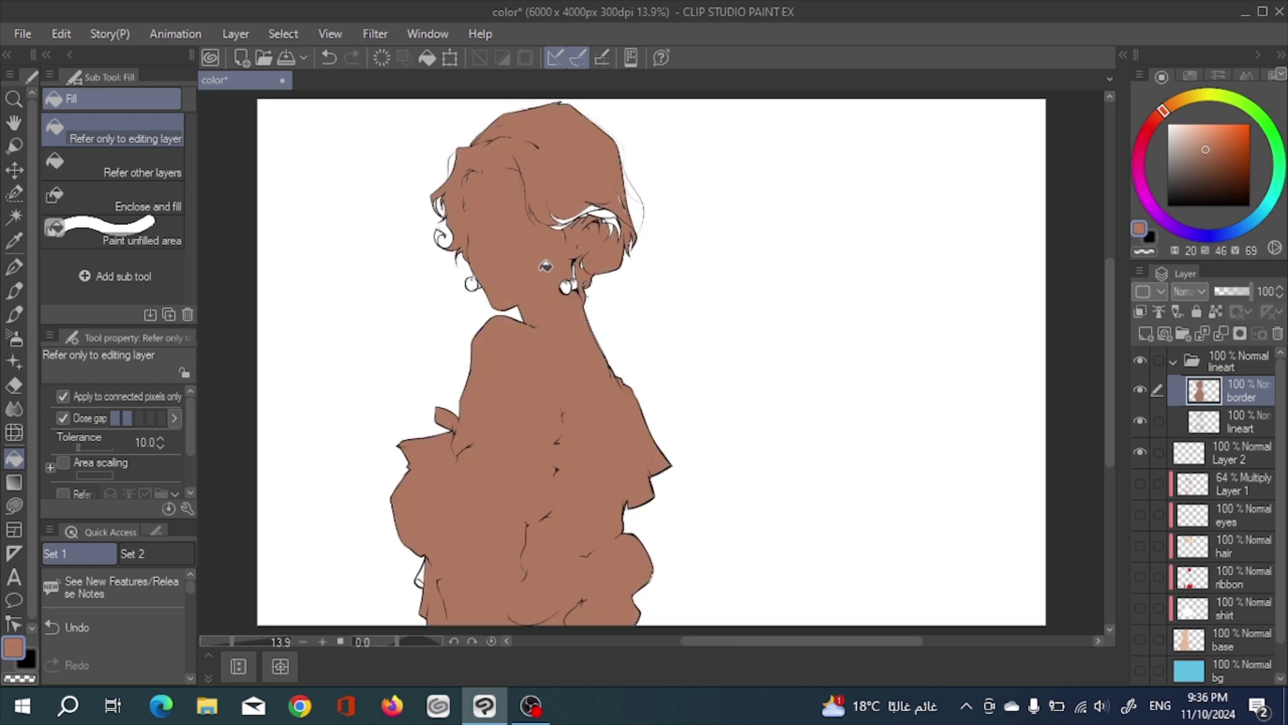
key("ctrl+z")
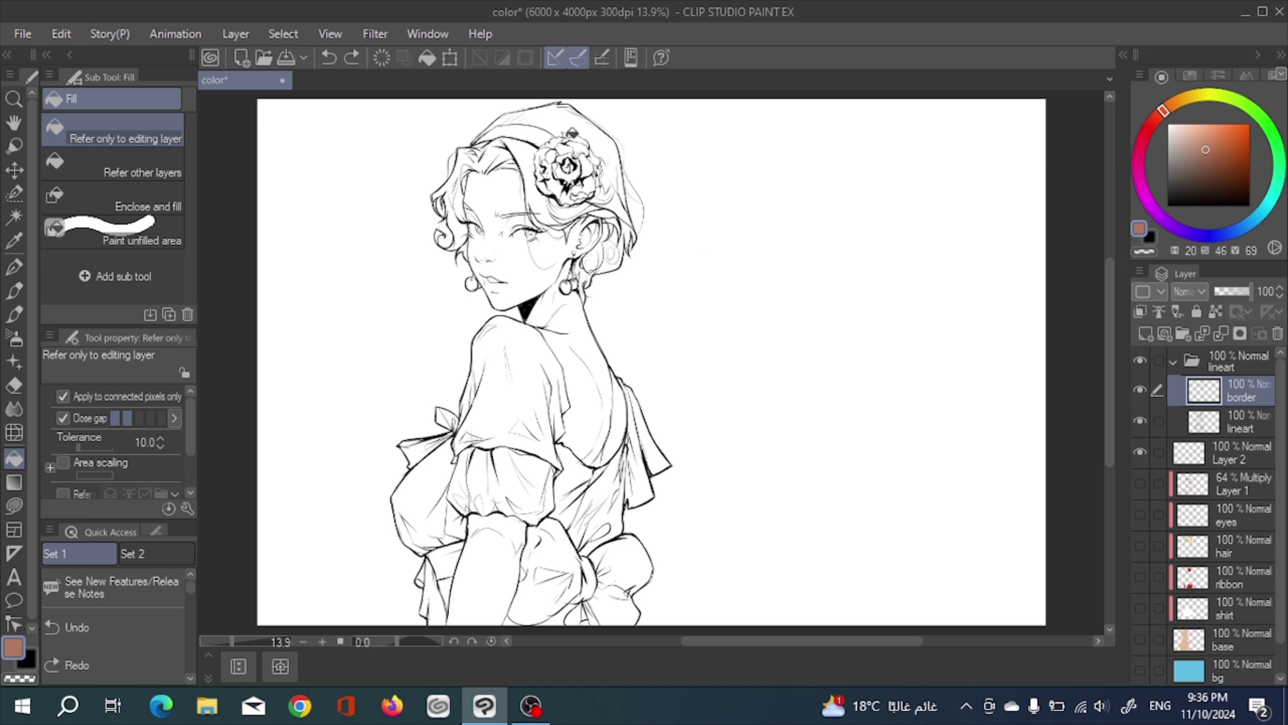
left_click(554, 174)
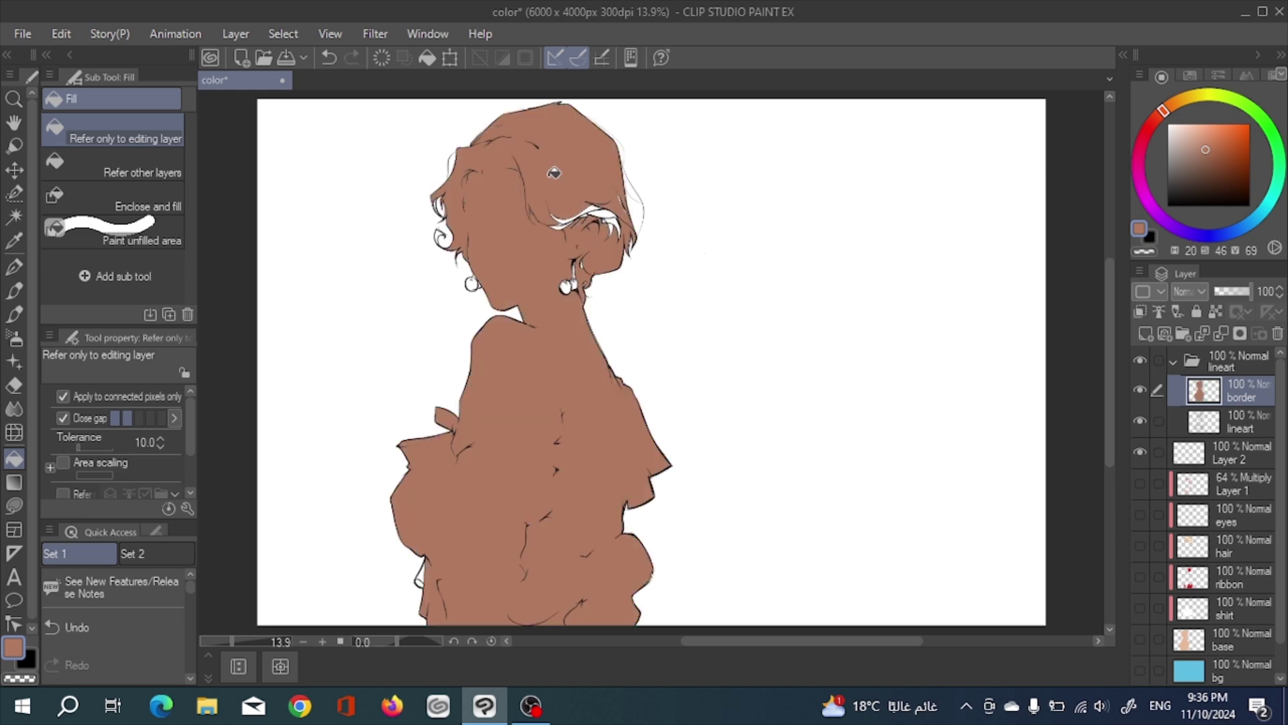
key("ctrl+z")
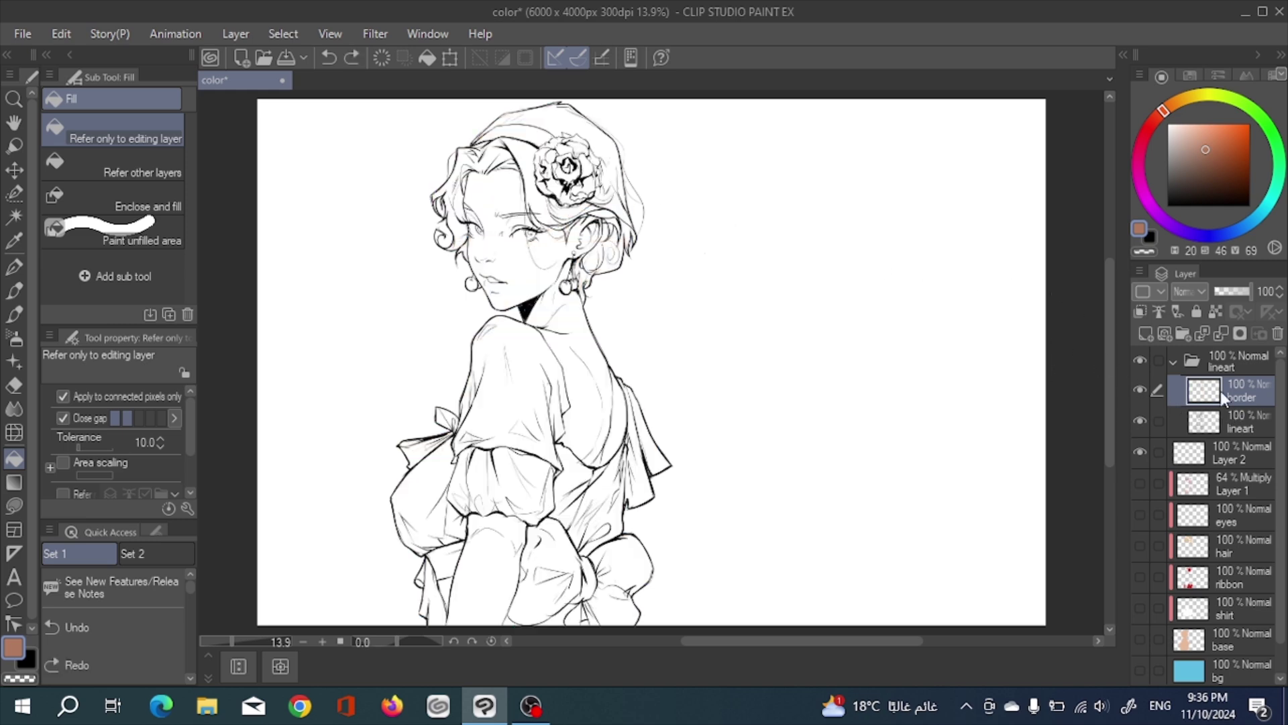
Step: Add a new layer above the lineart folder, clip it to the folder, and fill it with the reddish-brown color
left_click(1174, 363)
left_click(1146, 332)
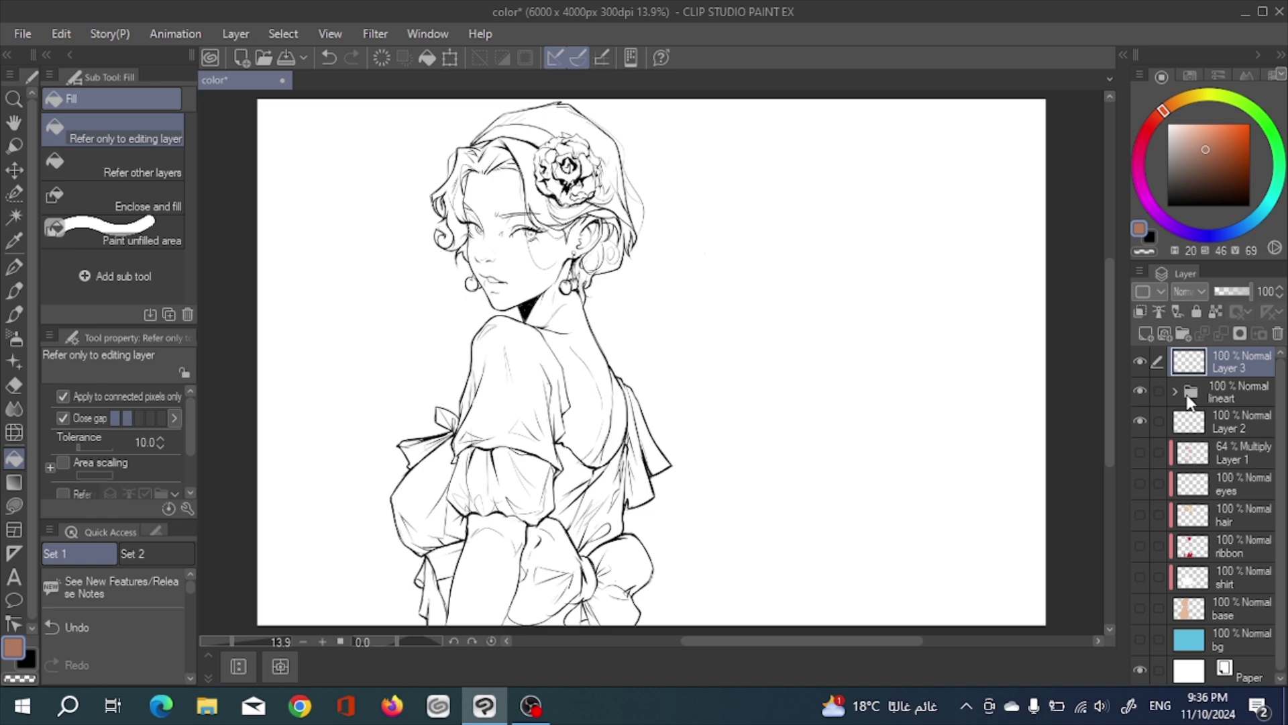
key("ctrl+alt+g")
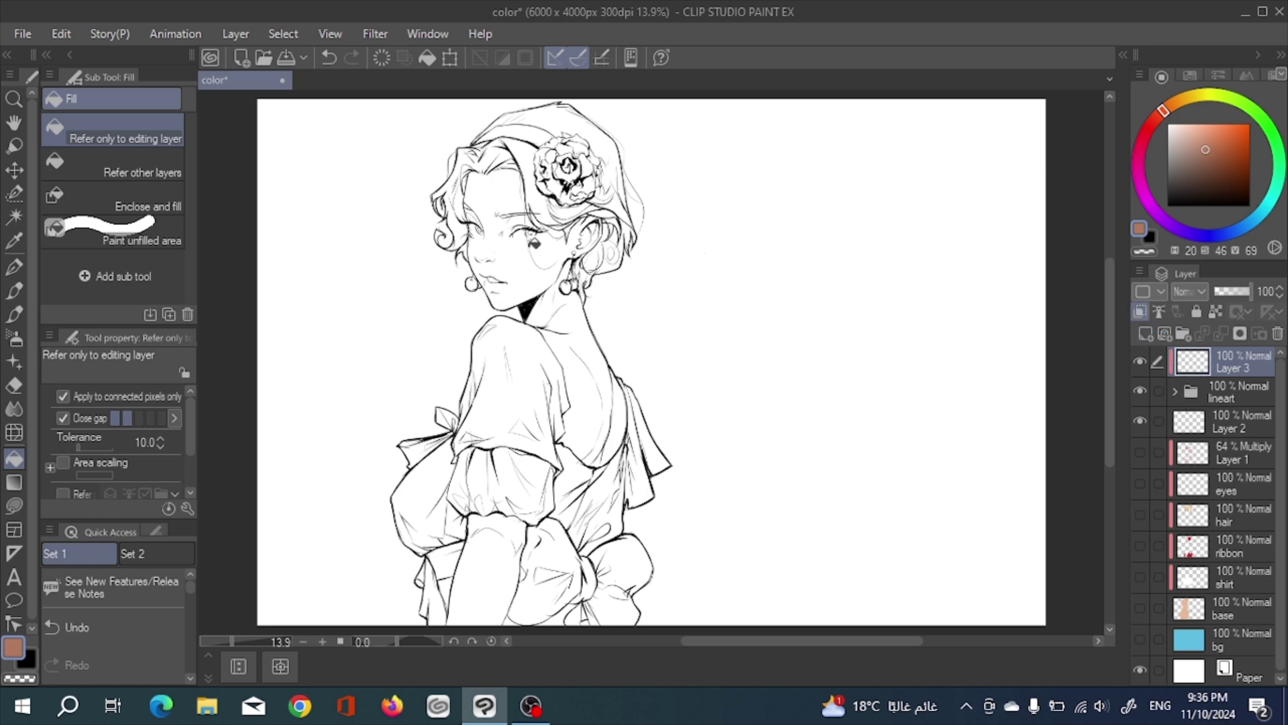
left_click(541, 250)
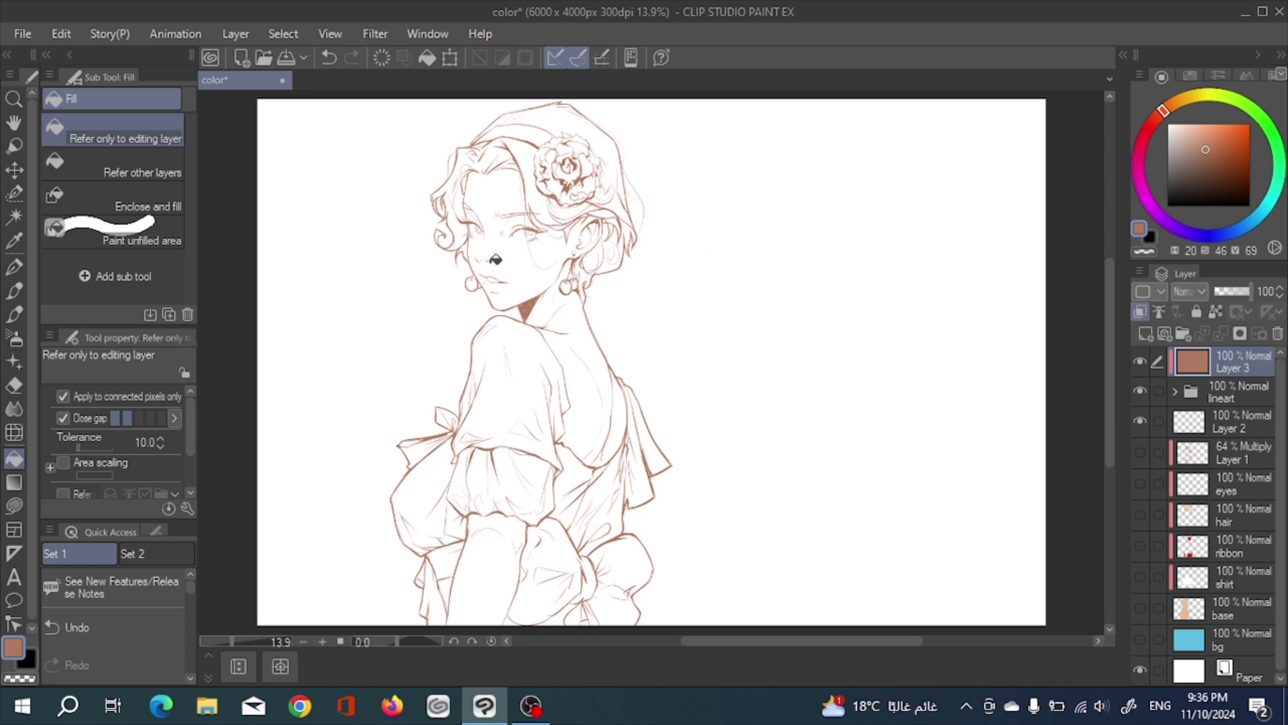
Step: Inspect the recolored lines on the face, hair and dress, both close up and across the whole figure
scroll(495, 259, "up", 6)
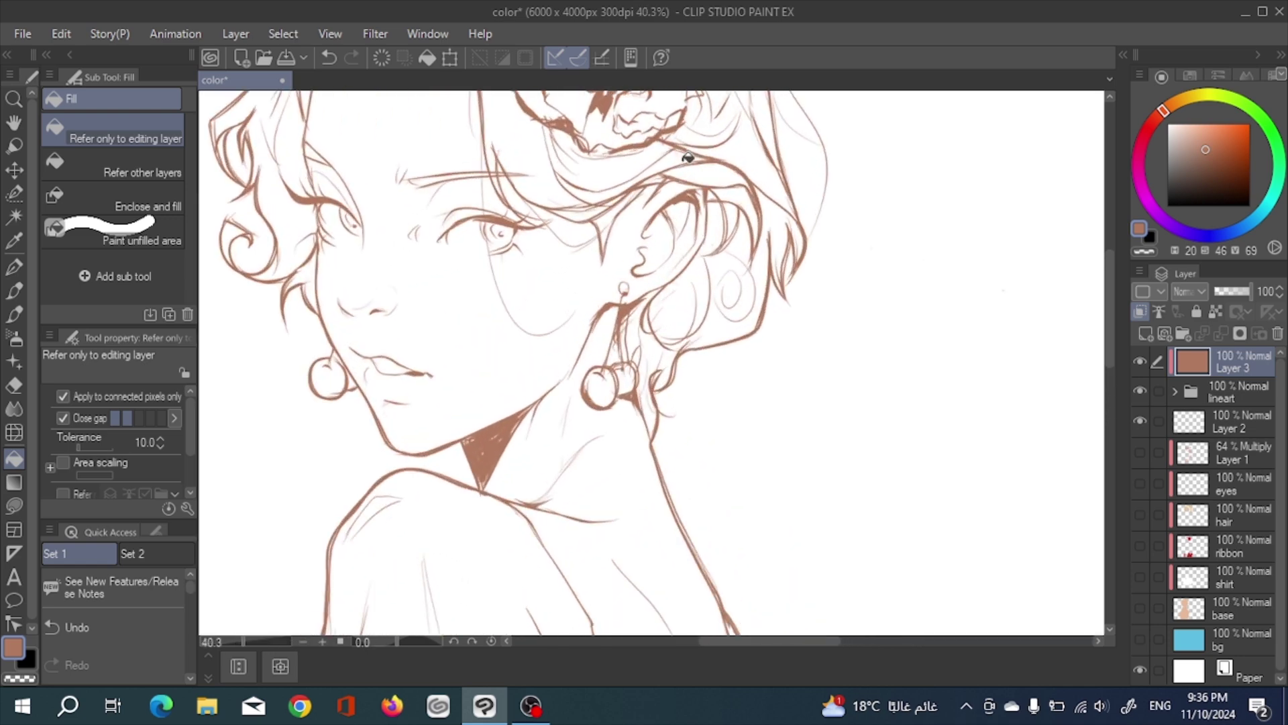
scroll(688, 157, "down", 5)
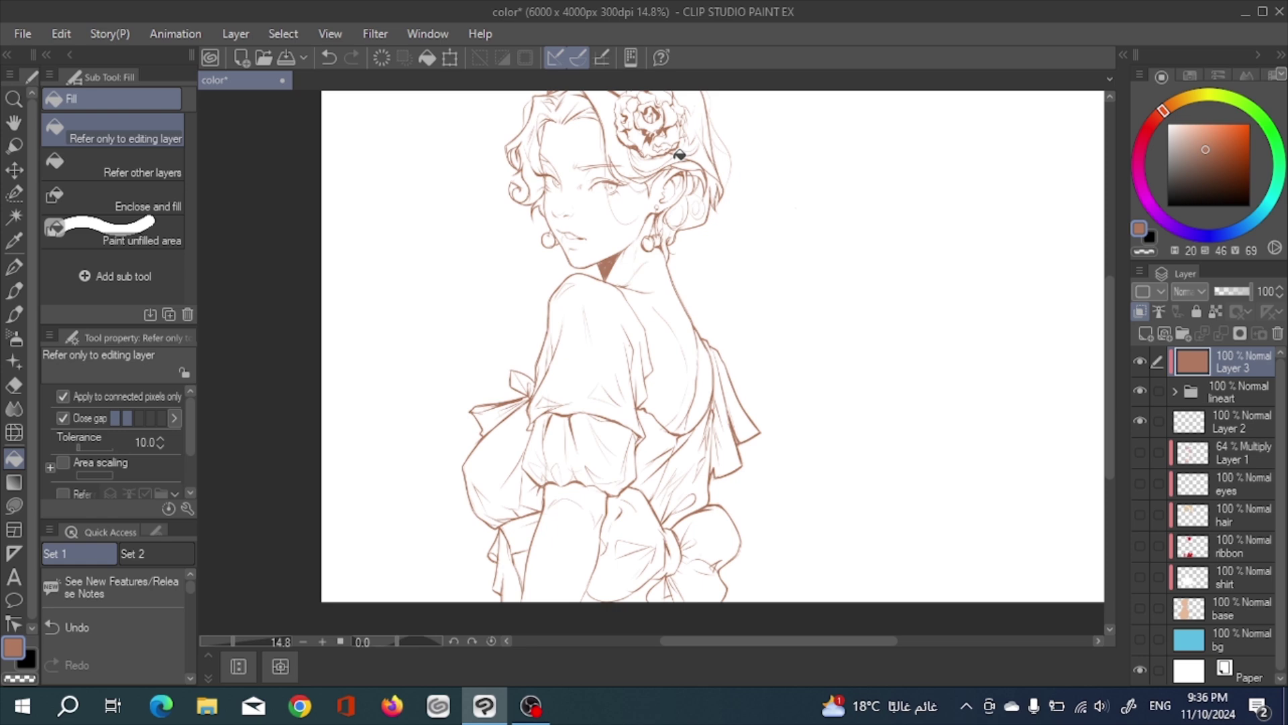
scroll(620, 261, "up", 1)
scroll(577, 269, "down", 2)
scroll(568, 264, "up", 3)
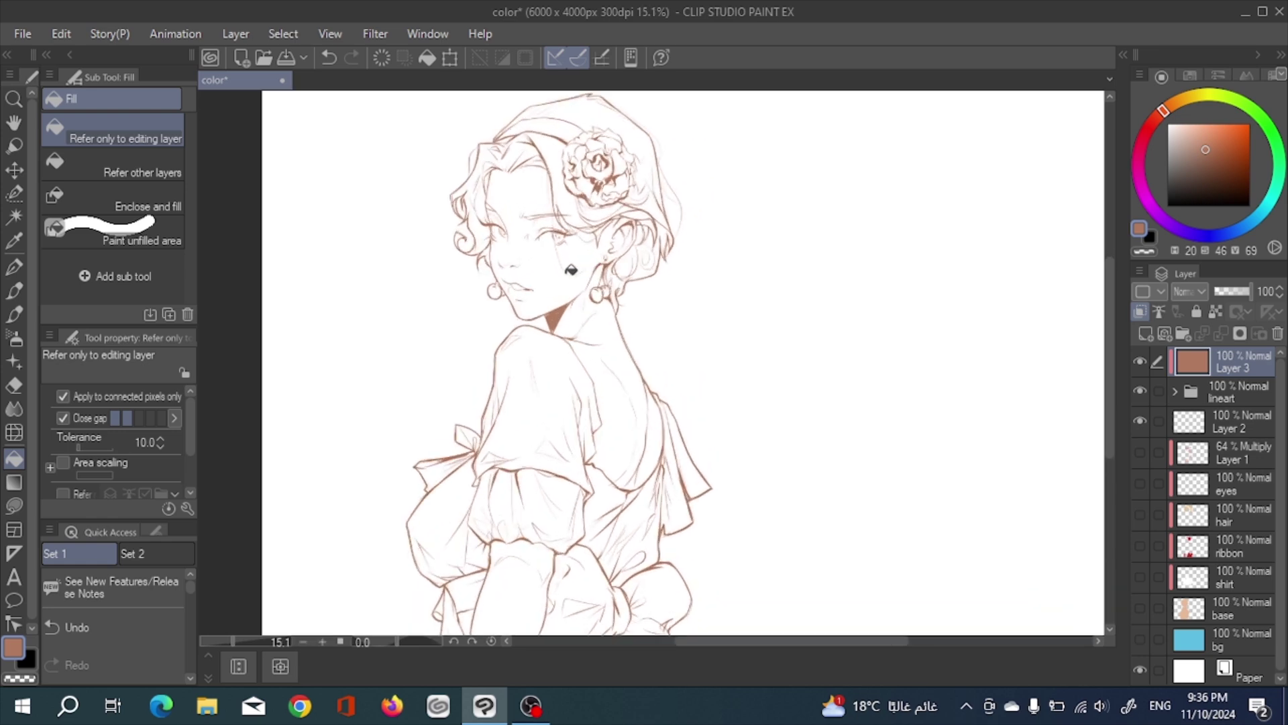
scroll(569, 264, "down", 2)
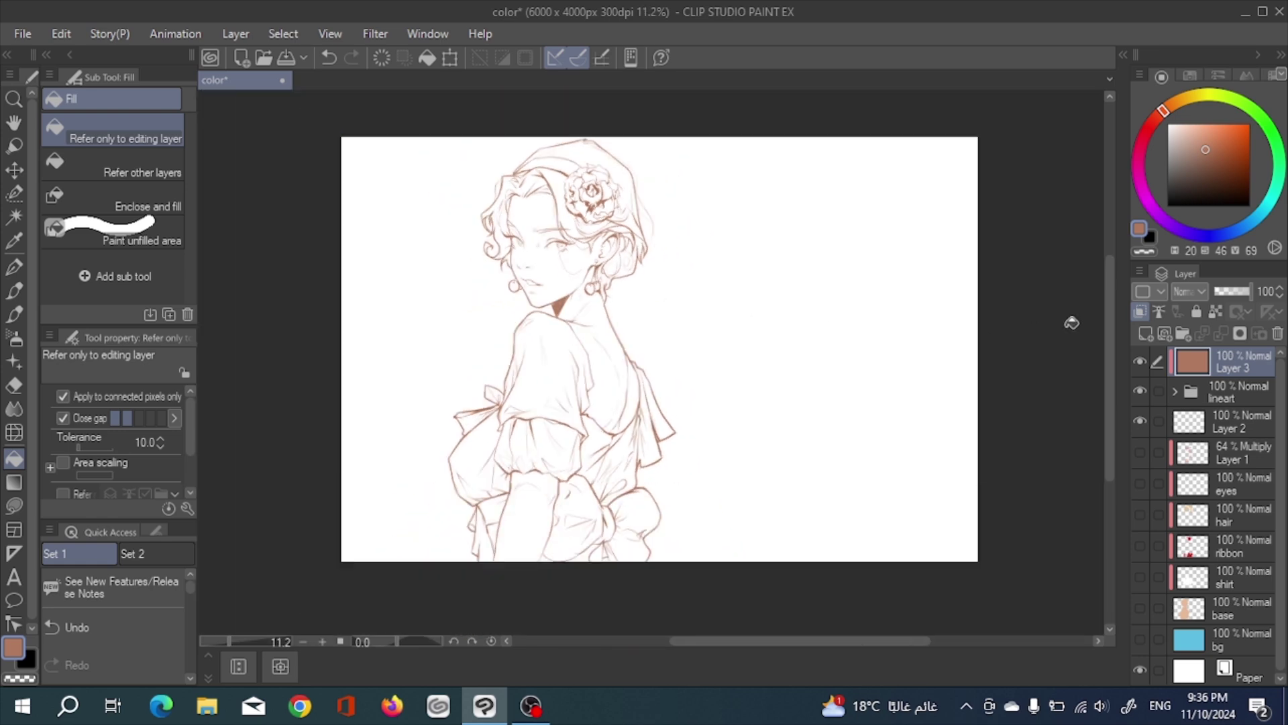
left_click(933, 324)
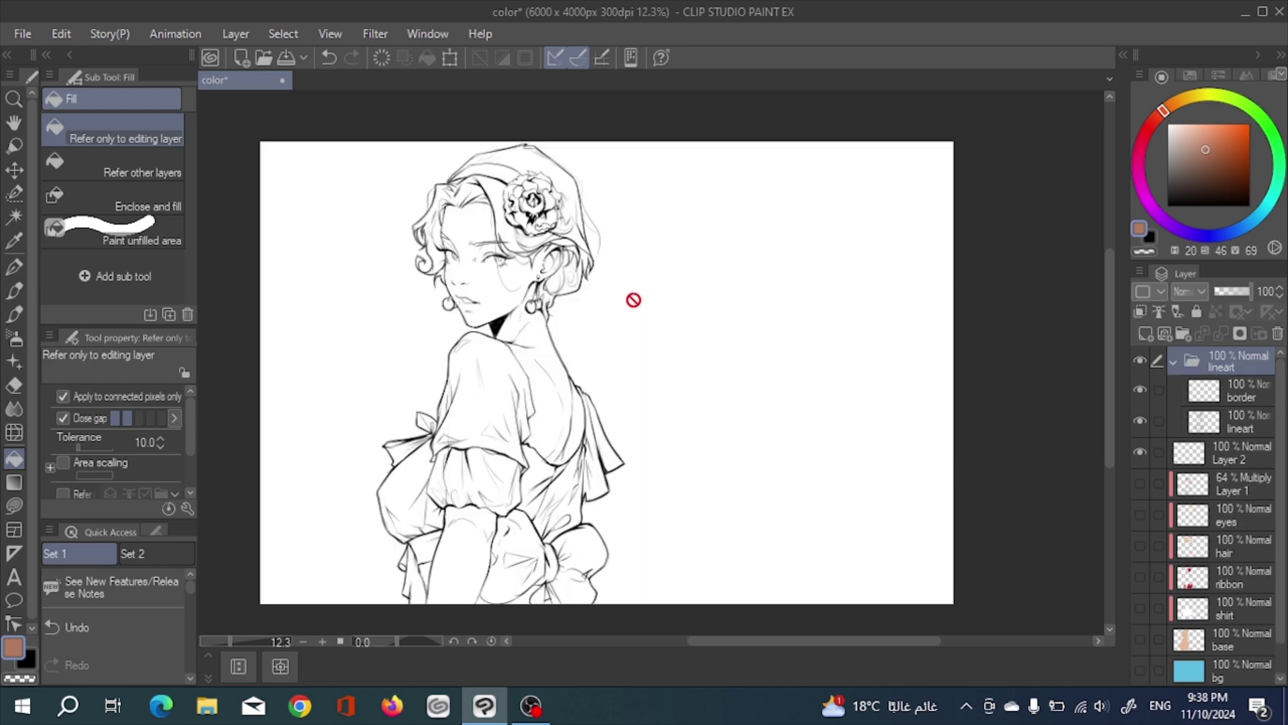
Step: Switch the Fill tool to Refer other layers, collapse the lineart folder, and select Layer 2 beneath it
scroll(632, 299, "up", 2)
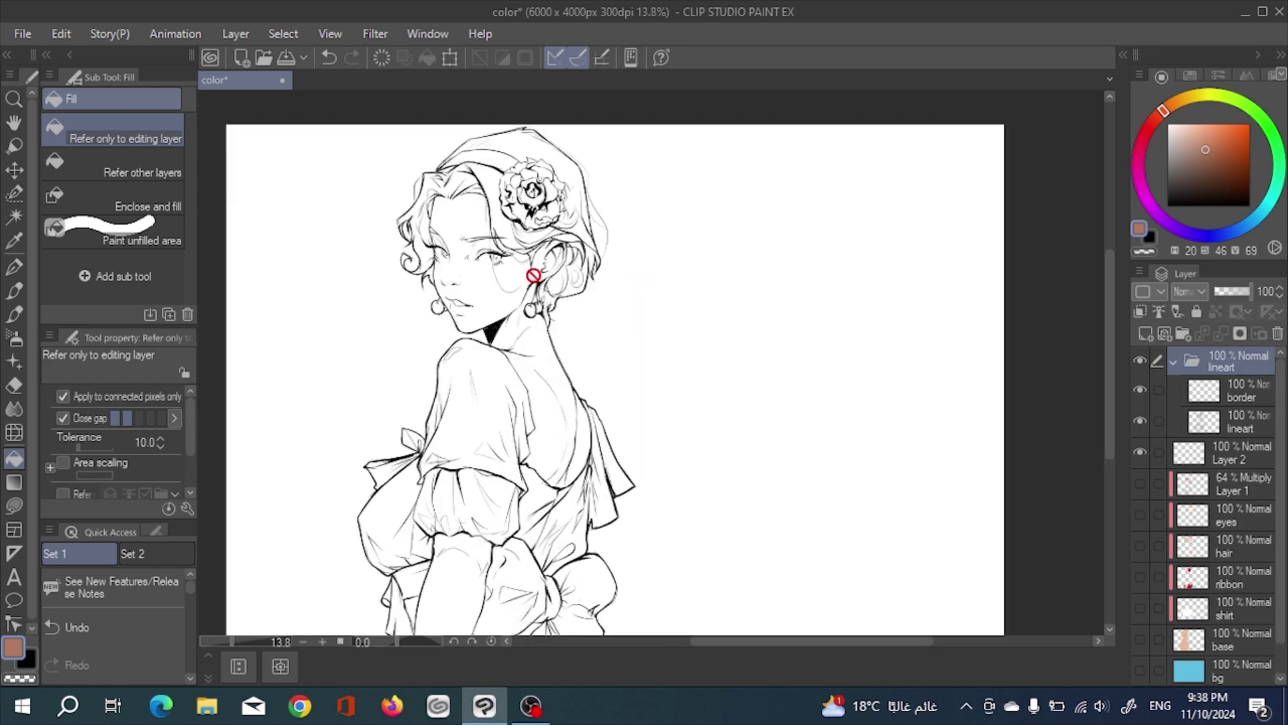
scroll(522, 278, "down", 4)
scroll(394, 241, "up", 3)
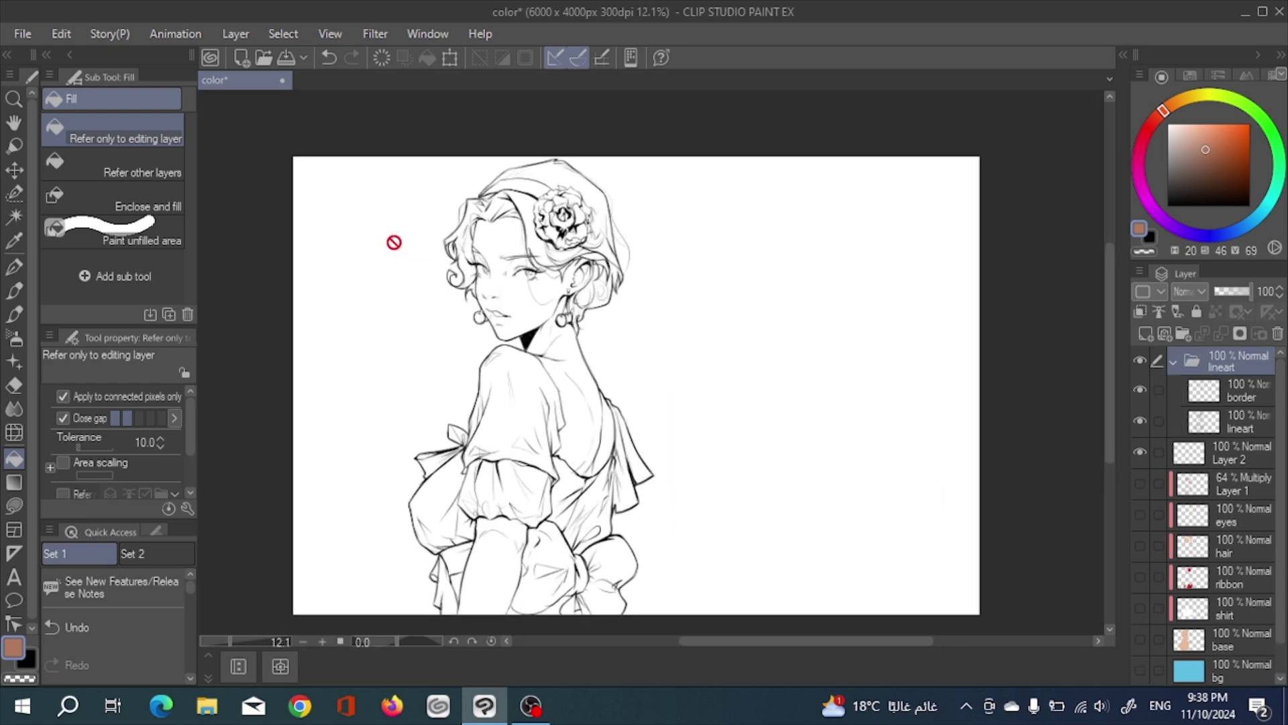
left_click(138, 171)
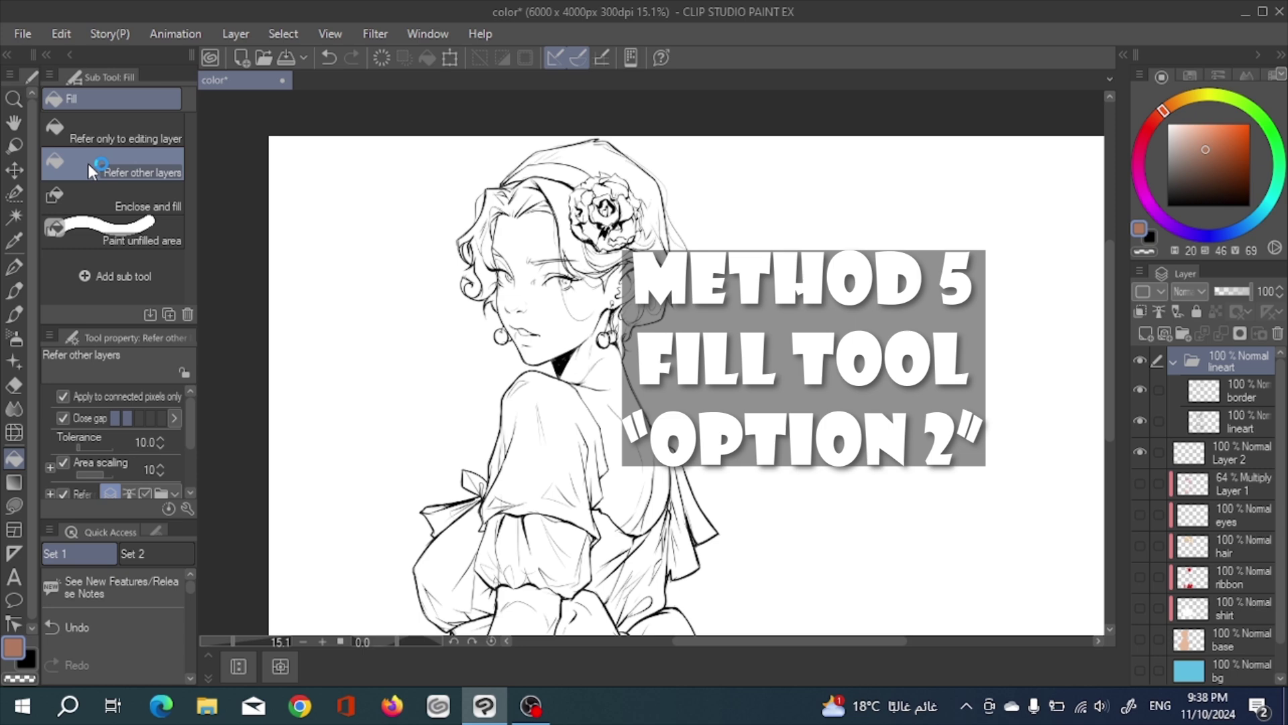
left_click(1173, 363)
left_click(1181, 401)
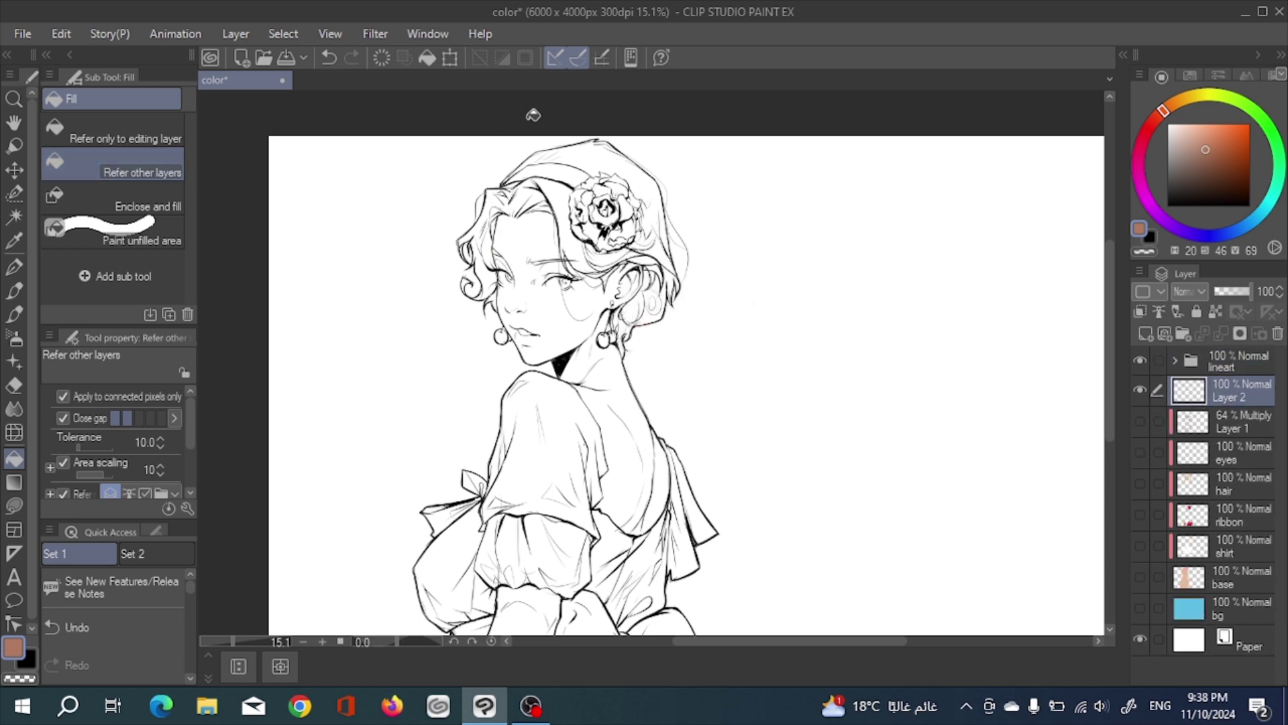
Step: Flood-fill the head covering, the flower petals and the hair around the ear region by region on Layer 2
left_click(592, 159)
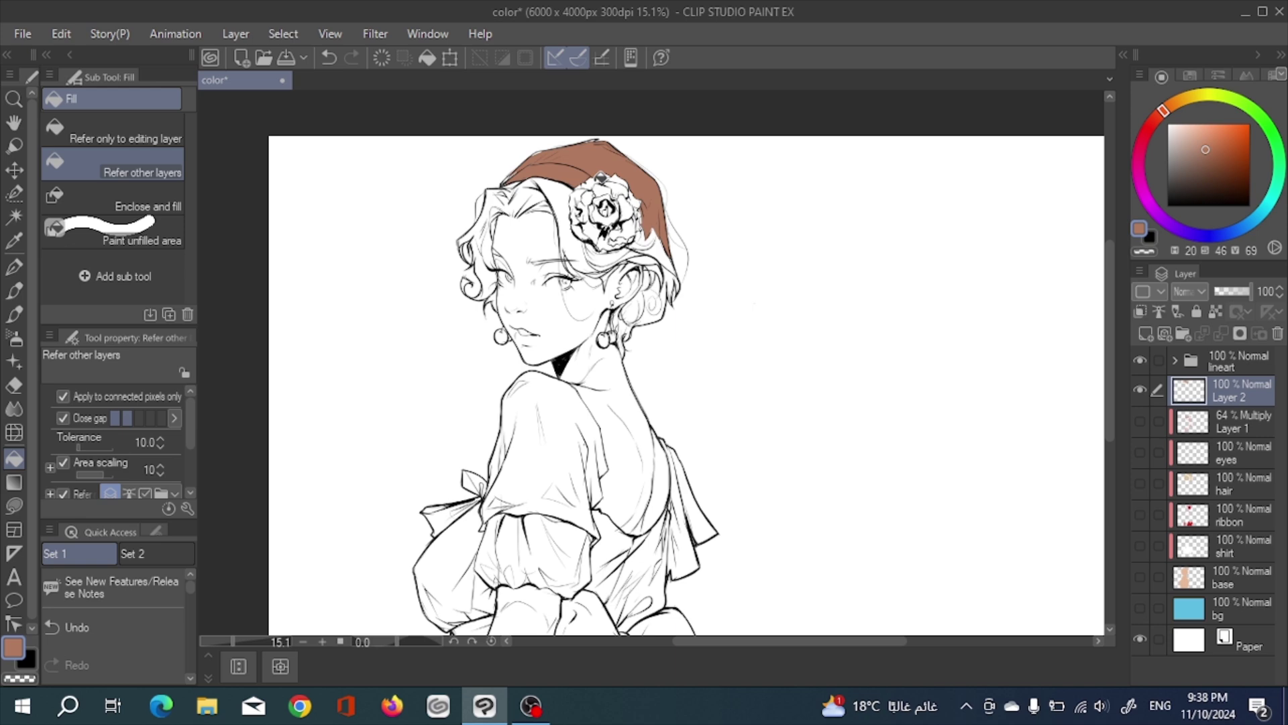
left_click(624, 190)
left_click(618, 180)
left_click(577, 223)
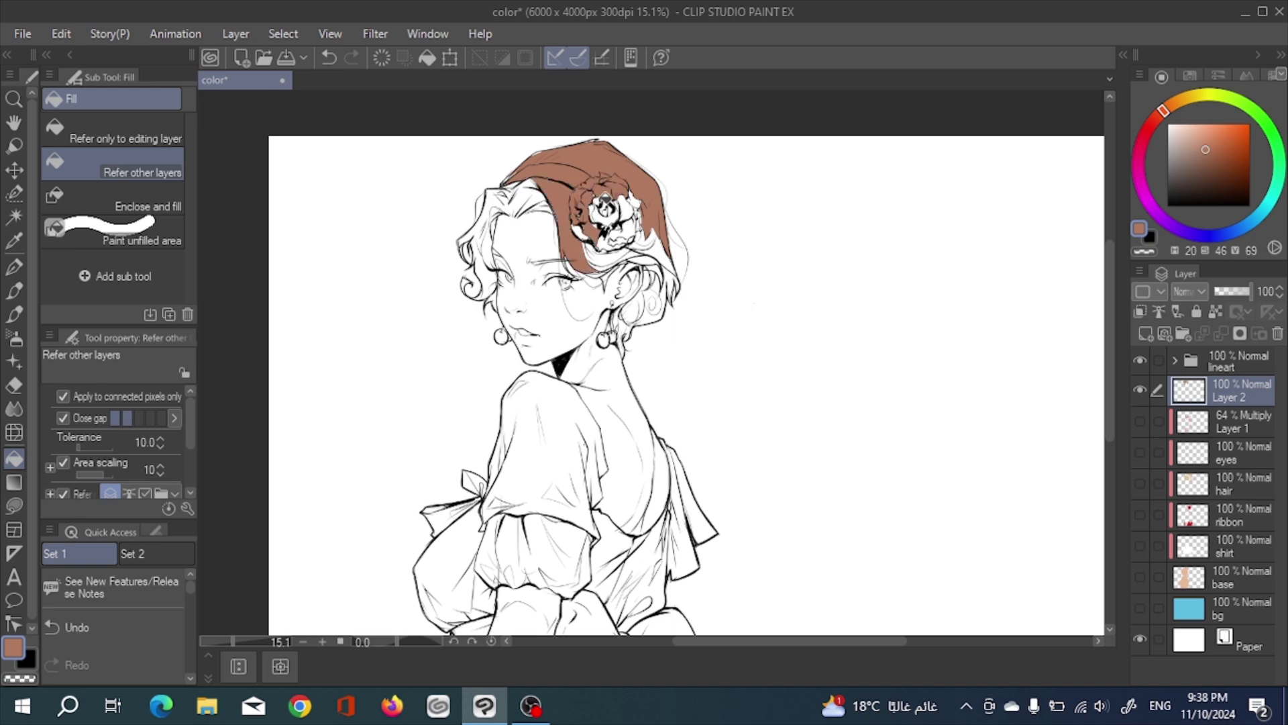
left_click(611, 216)
left_click(606, 201)
left_click(629, 205)
left_click(636, 201)
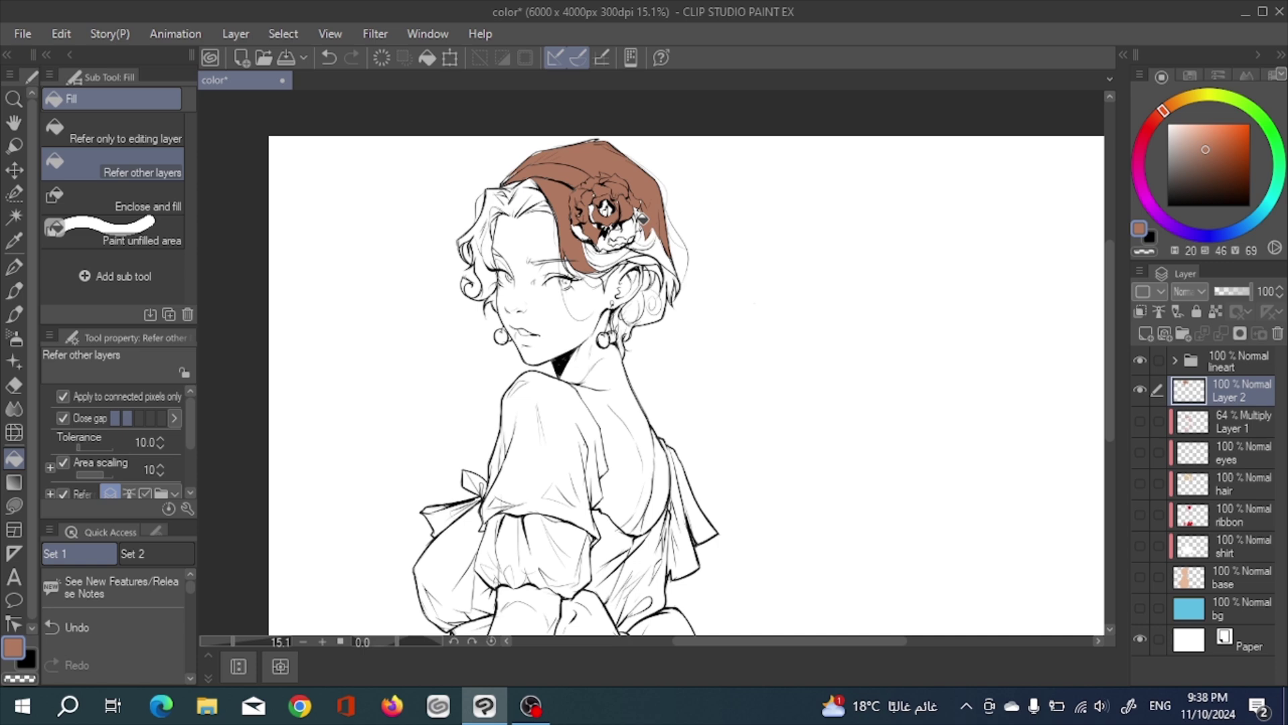
left_click(654, 271)
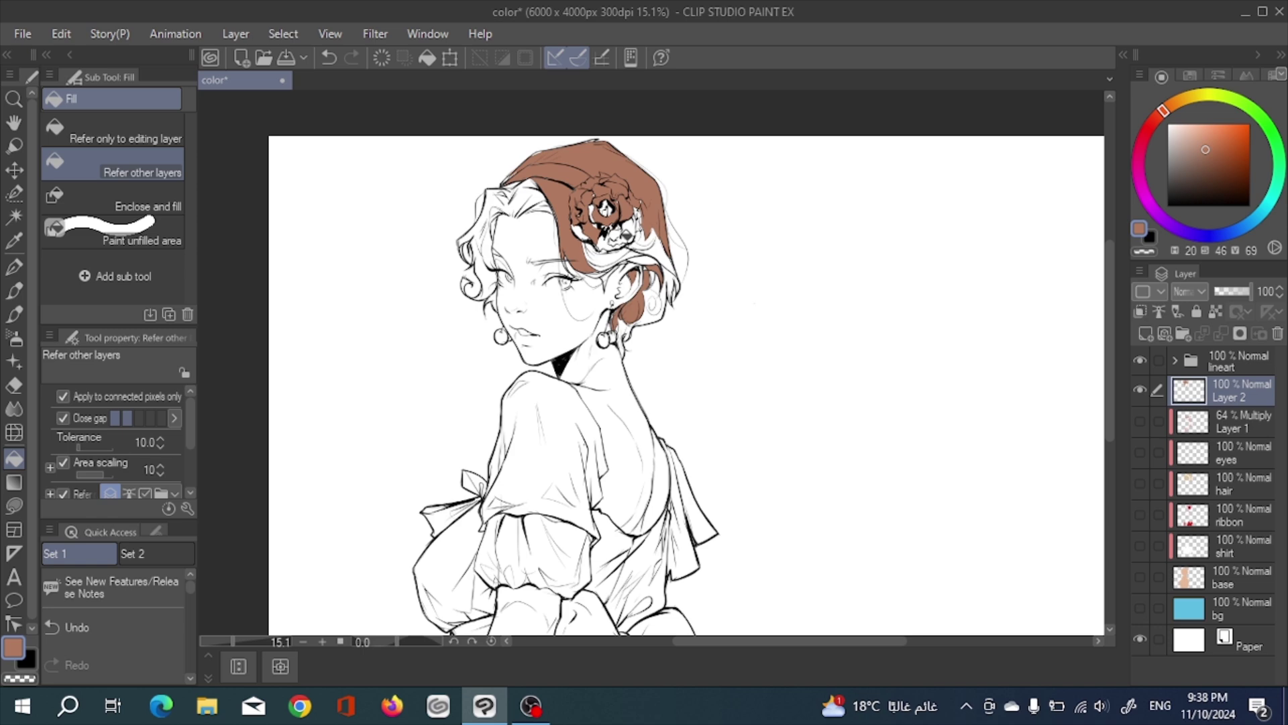
left_click(609, 263)
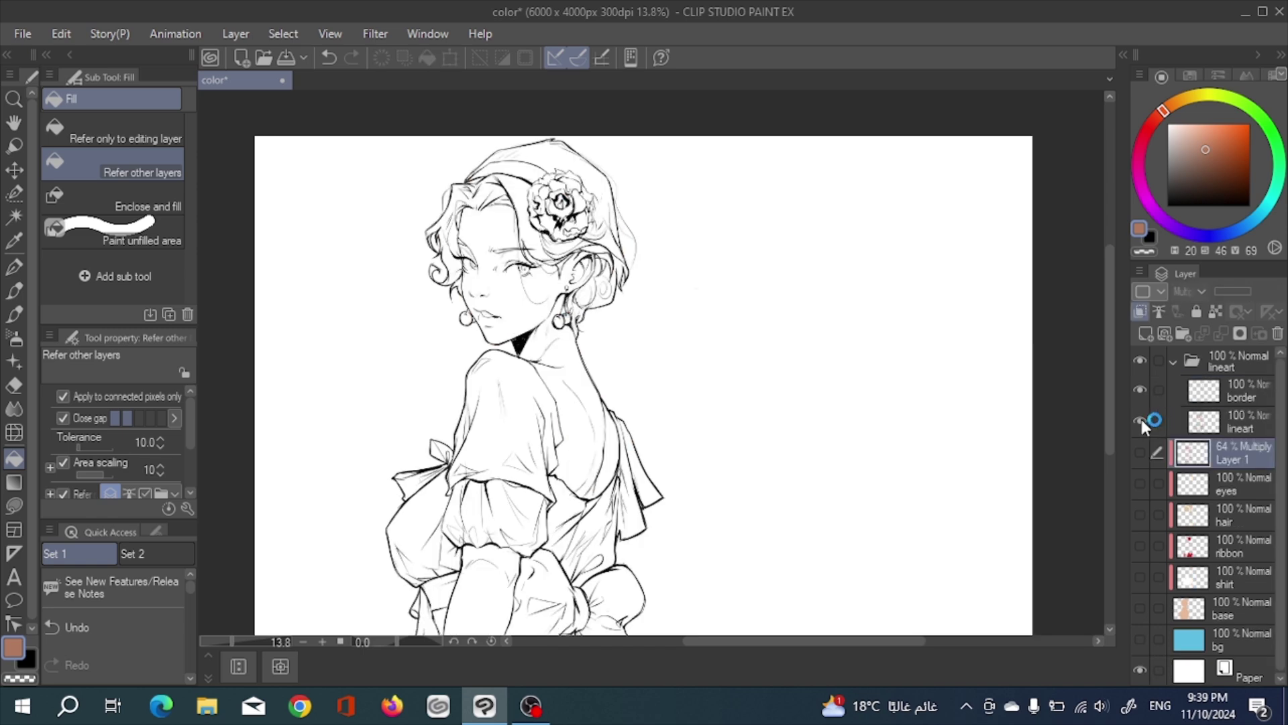
Step: Hide the detailed lineart layer, collapse the lineart folder, and add a new raster layer above Layer 1
left_click(1140, 419)
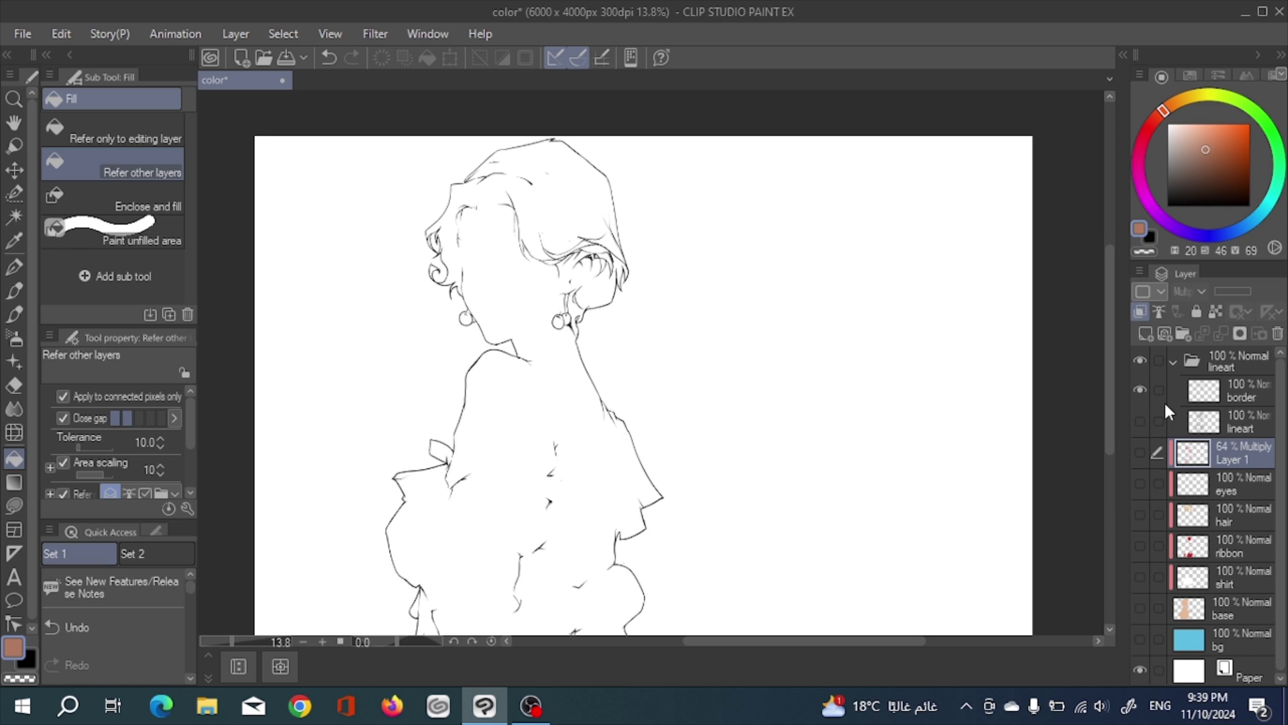
left_click(1173, 362)
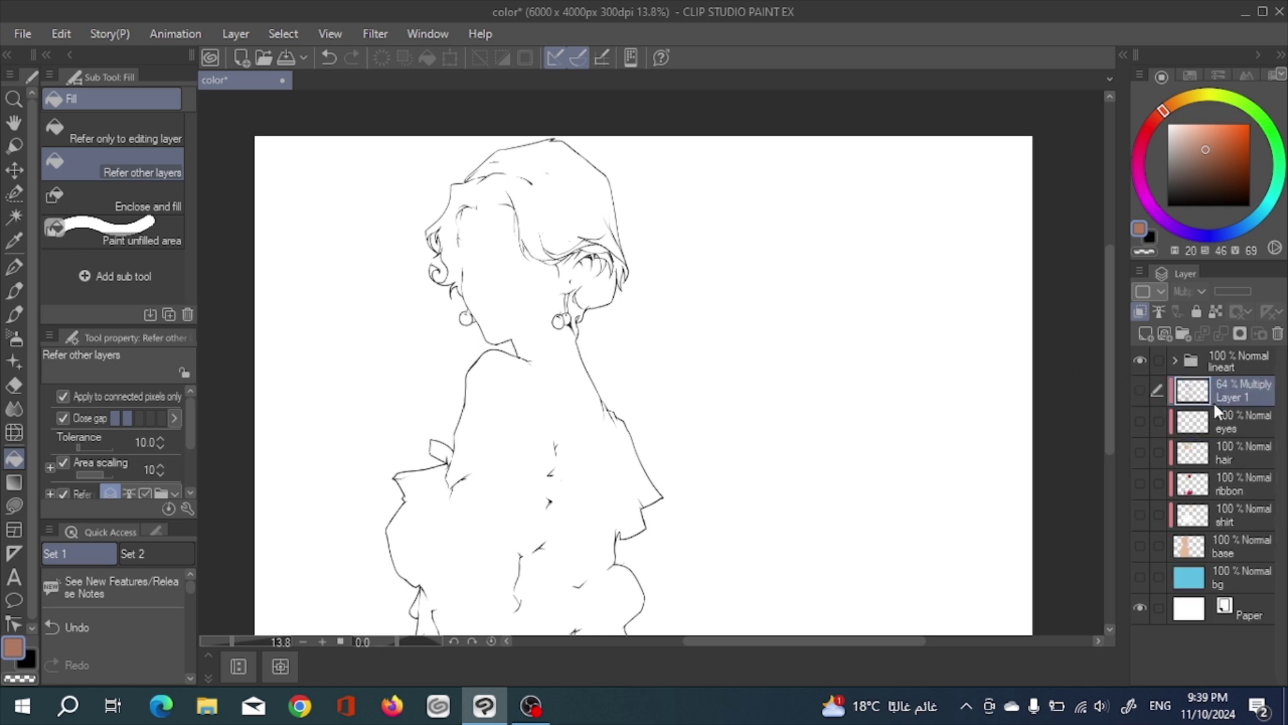
left_click(1146, 334)
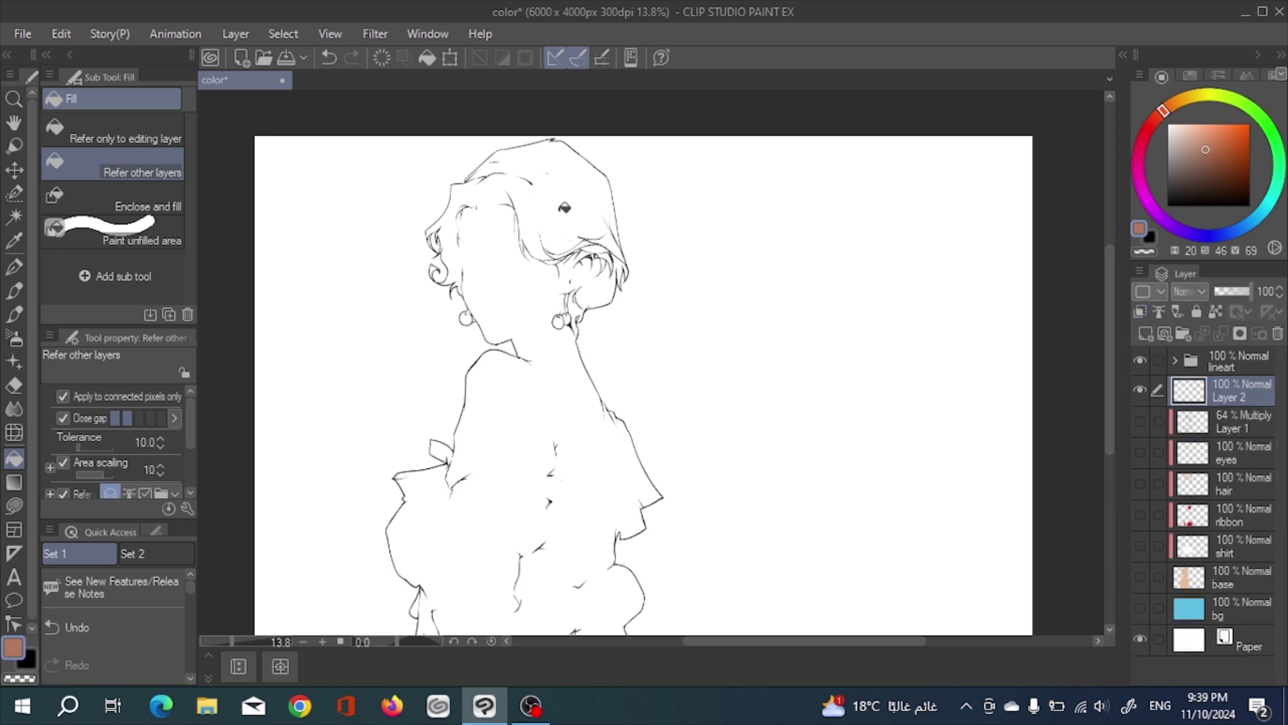
Step: Flood-fill the whole figure inside the border outline with reddish brown on the new layer, referring to other layers
left_click(555, 263)
left_click(560, 257)
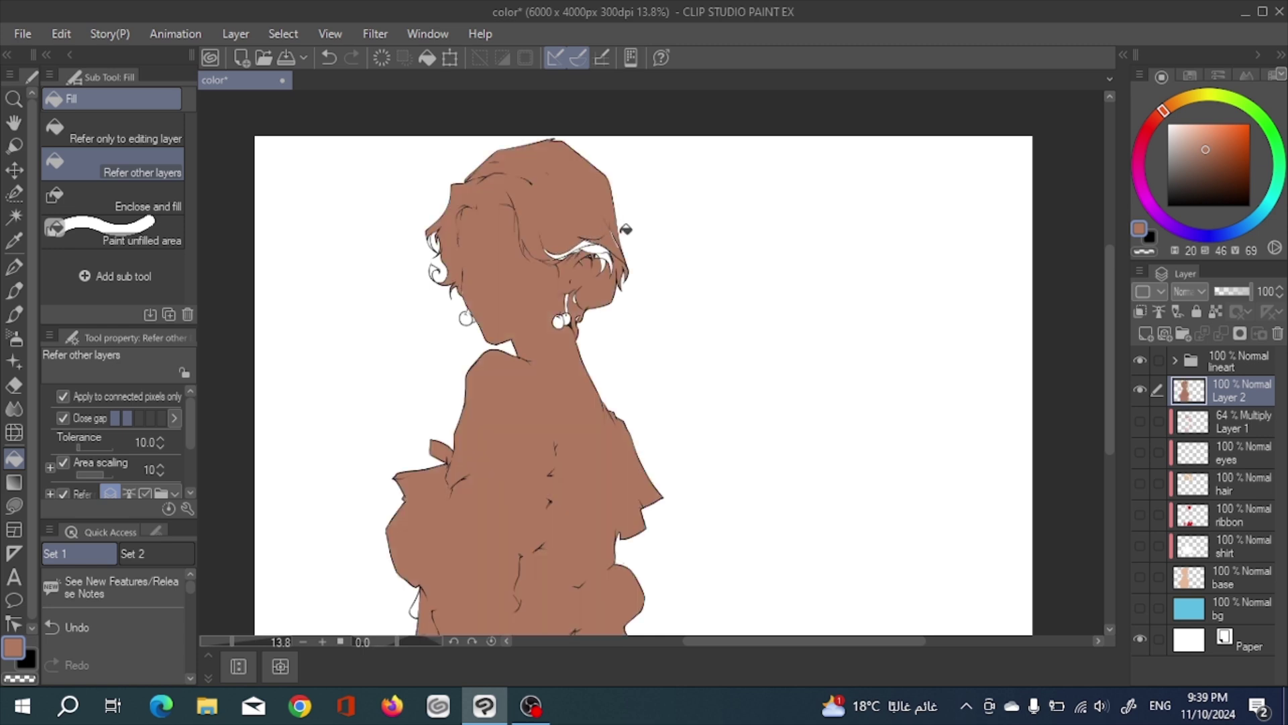
scroll(593, 240, "up", 2)
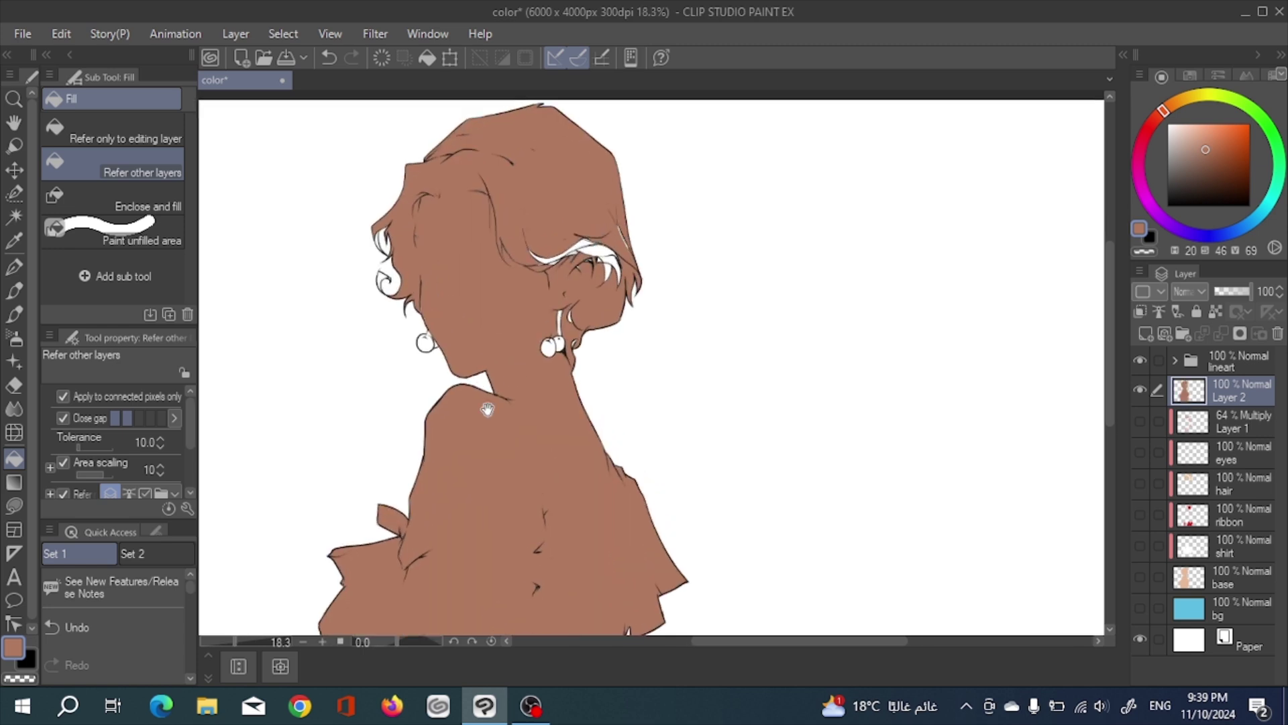
Step: Examine the reddish-brown fill on Layer 2 up close for unfilled gaps along the hair, ear, earring and curl lines
left_click_drag(487, 409, 512, 215)
scroll(546, 208, "up", 5)
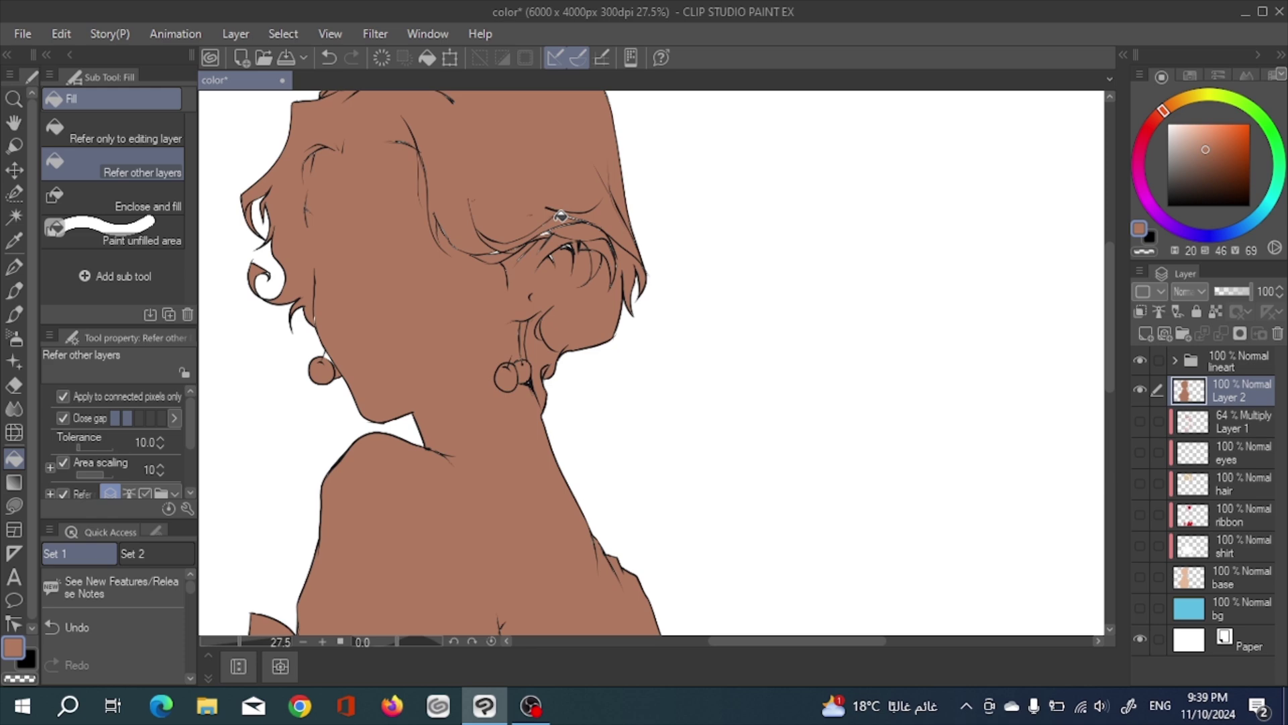
scroll(504, 436, "up", 5)
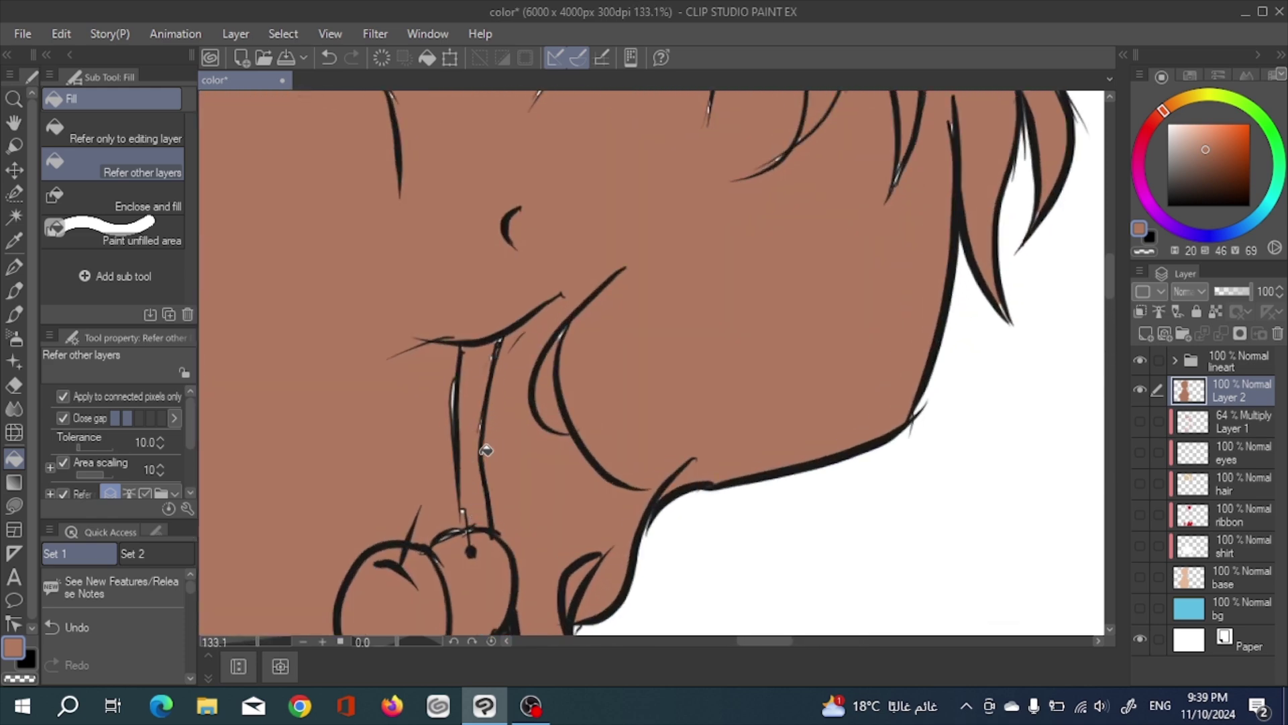
scroll(483, 446, "down", 3)
left_click_drag(522, 300, 585, 462)
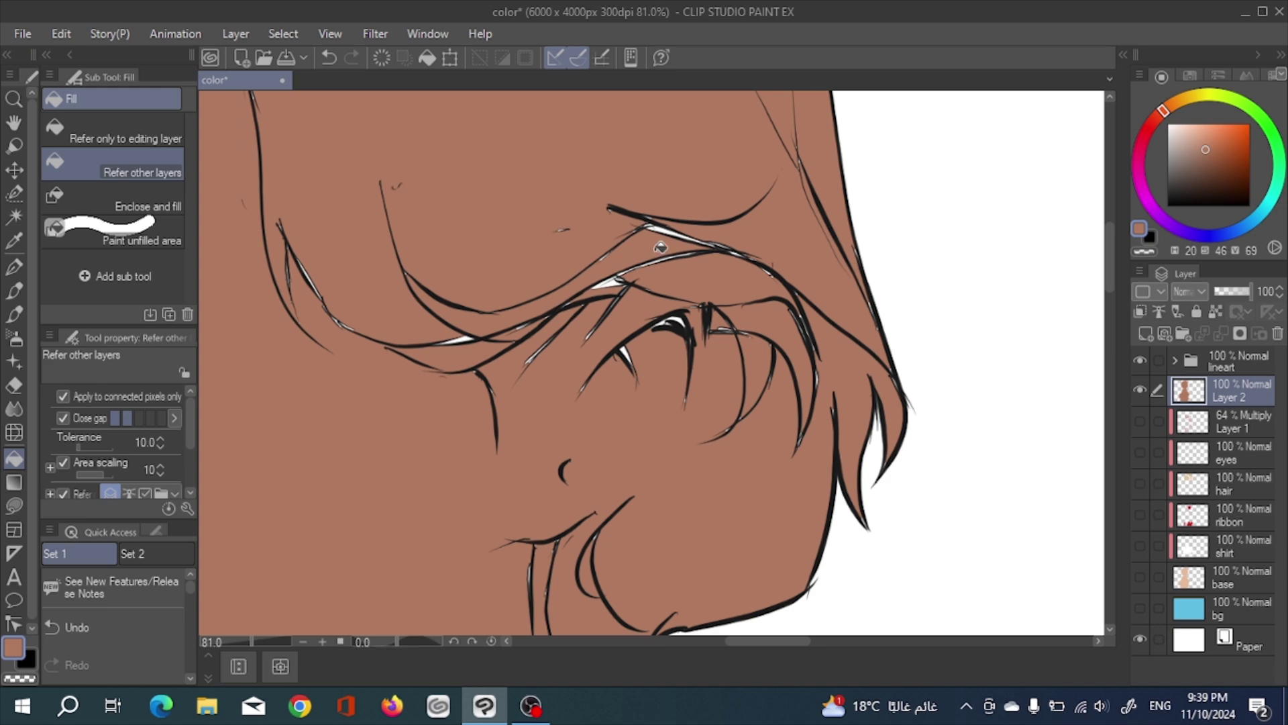
scroll(661, 249, "down", 3)
left_click_drag(593, 238, 934, 403)
scroll(664, 227, "up", 4)
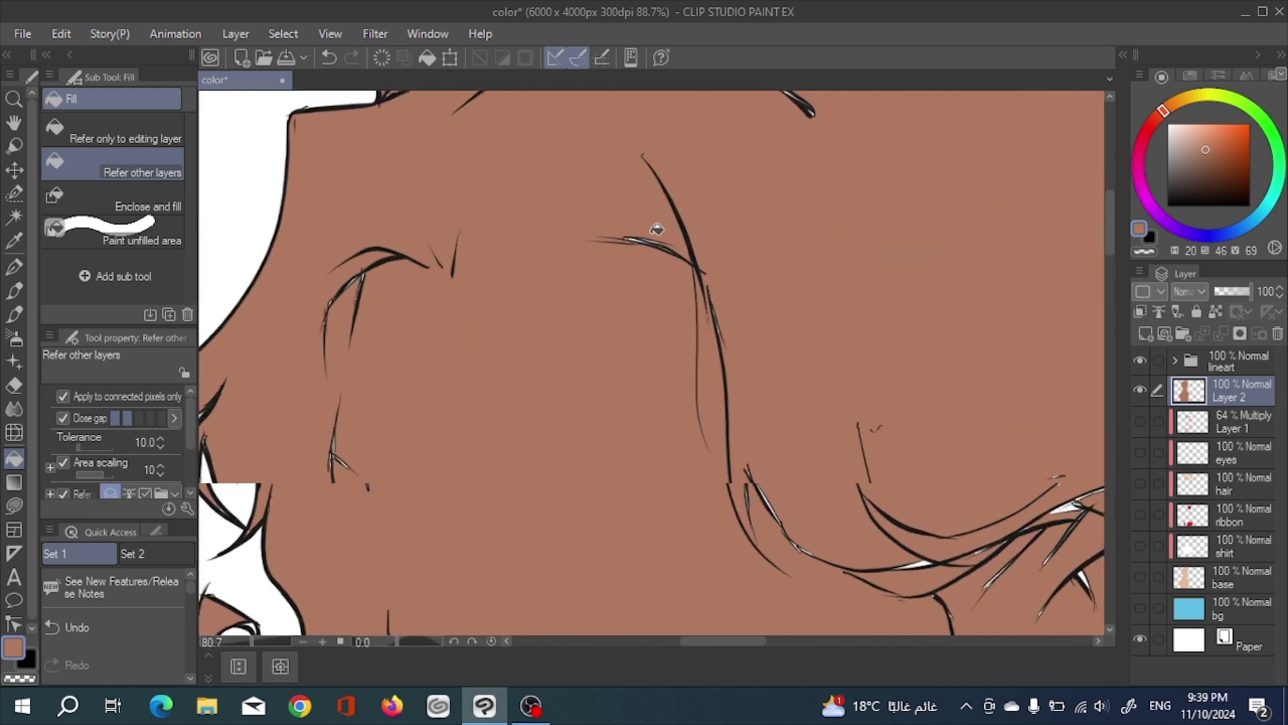
scroll(656, 230, "up", 1)
scroll(558, 216, "down", 1)
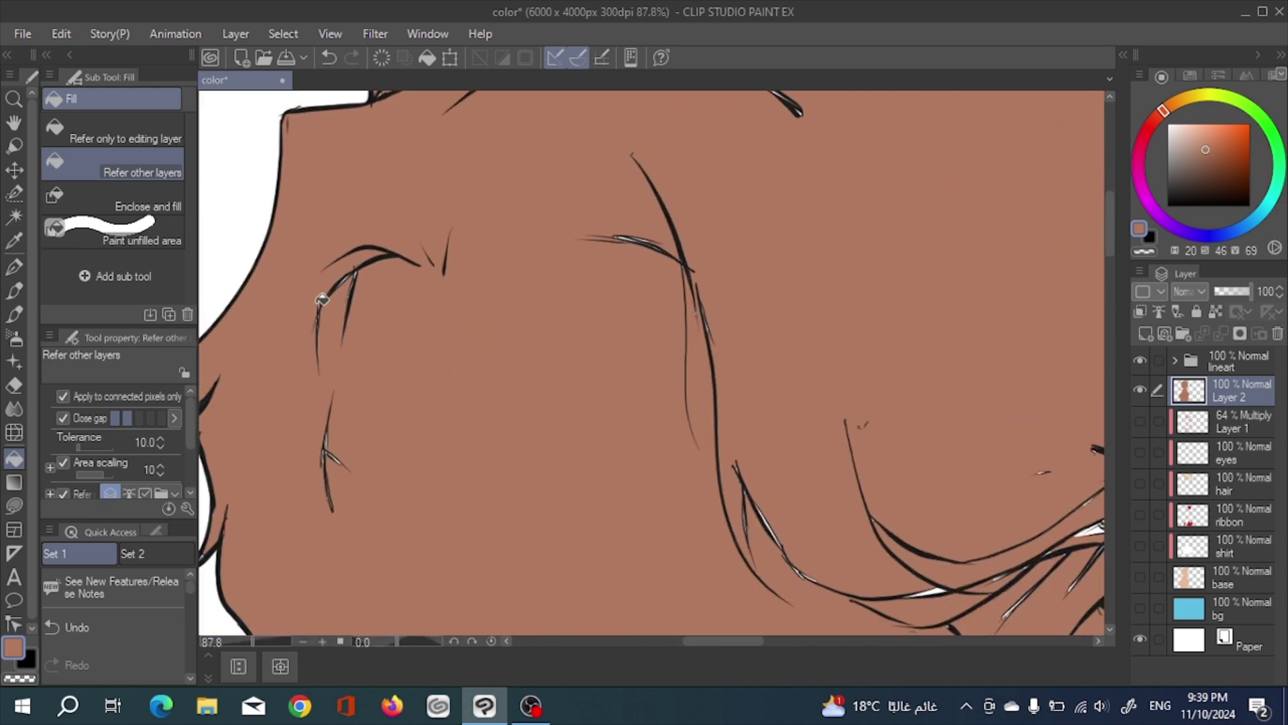
scroll(320, 221, "up", 1)
scroll(402, 195, "down", 2)
left_click_drag(369, 262, 466, 131)
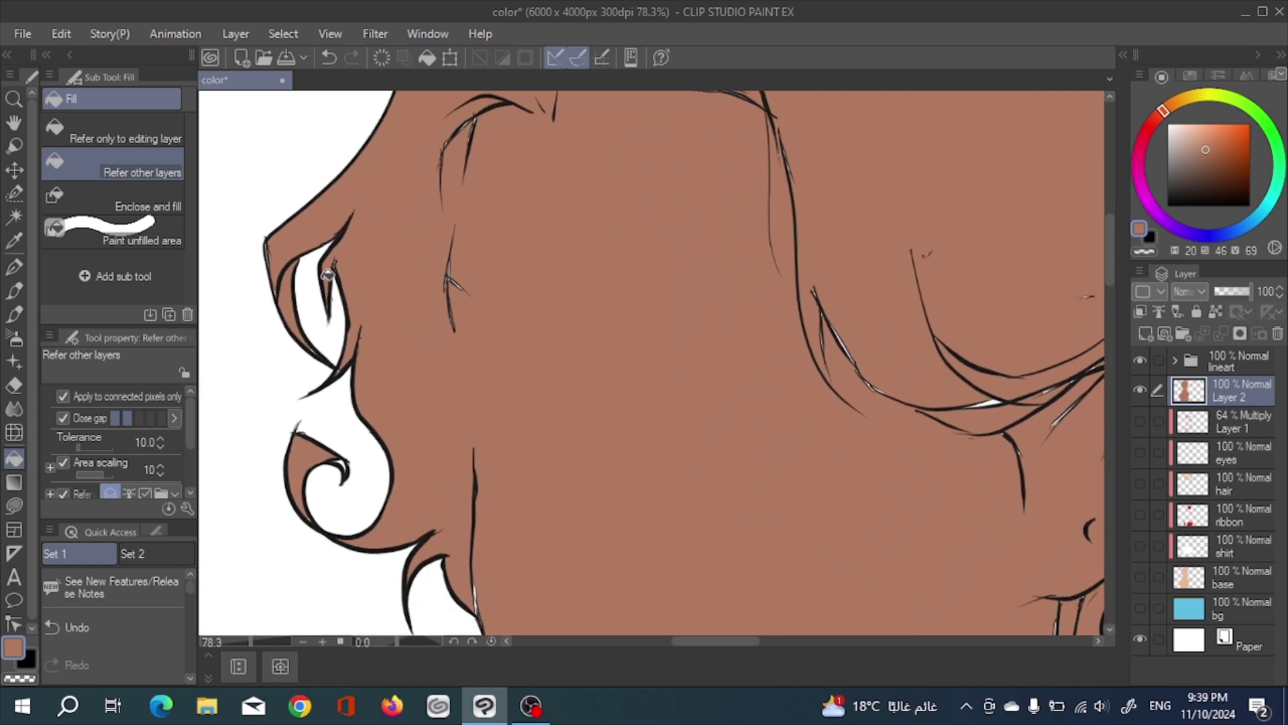
scroll(327, 274, "up", 1)
scroll(461, 323, "up", 1)
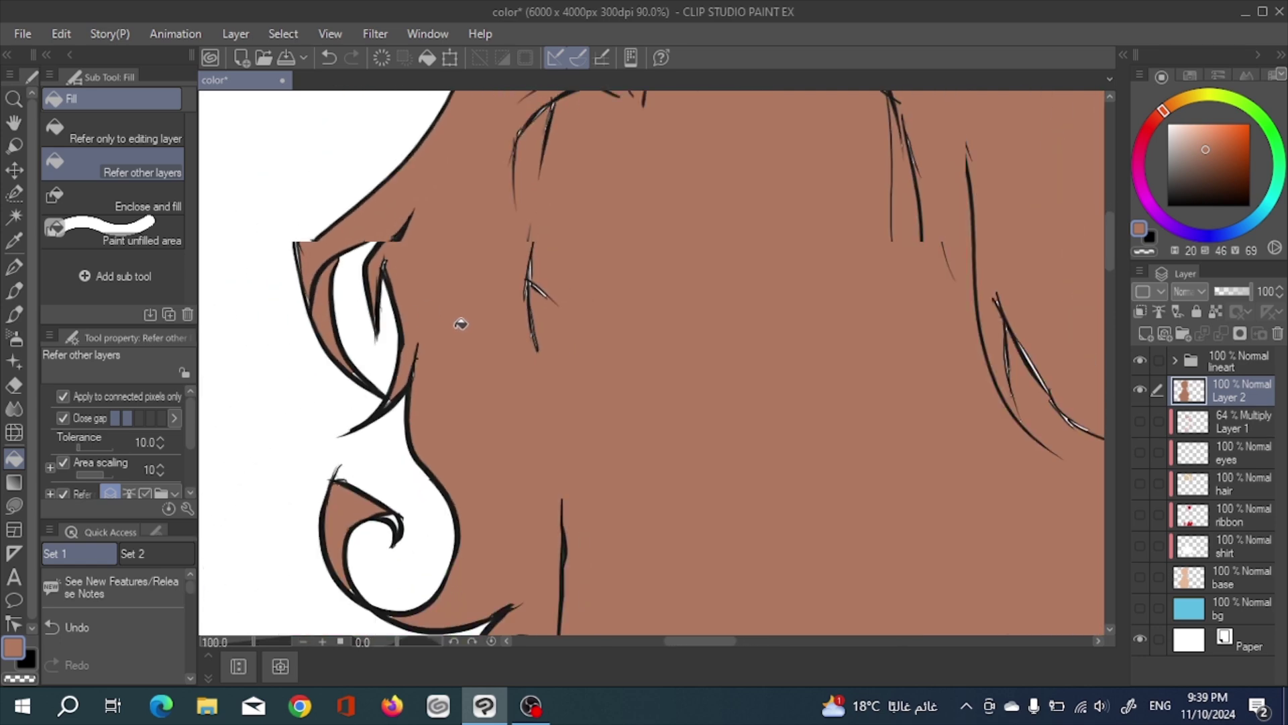
scroll(460, 323, "down", 4)
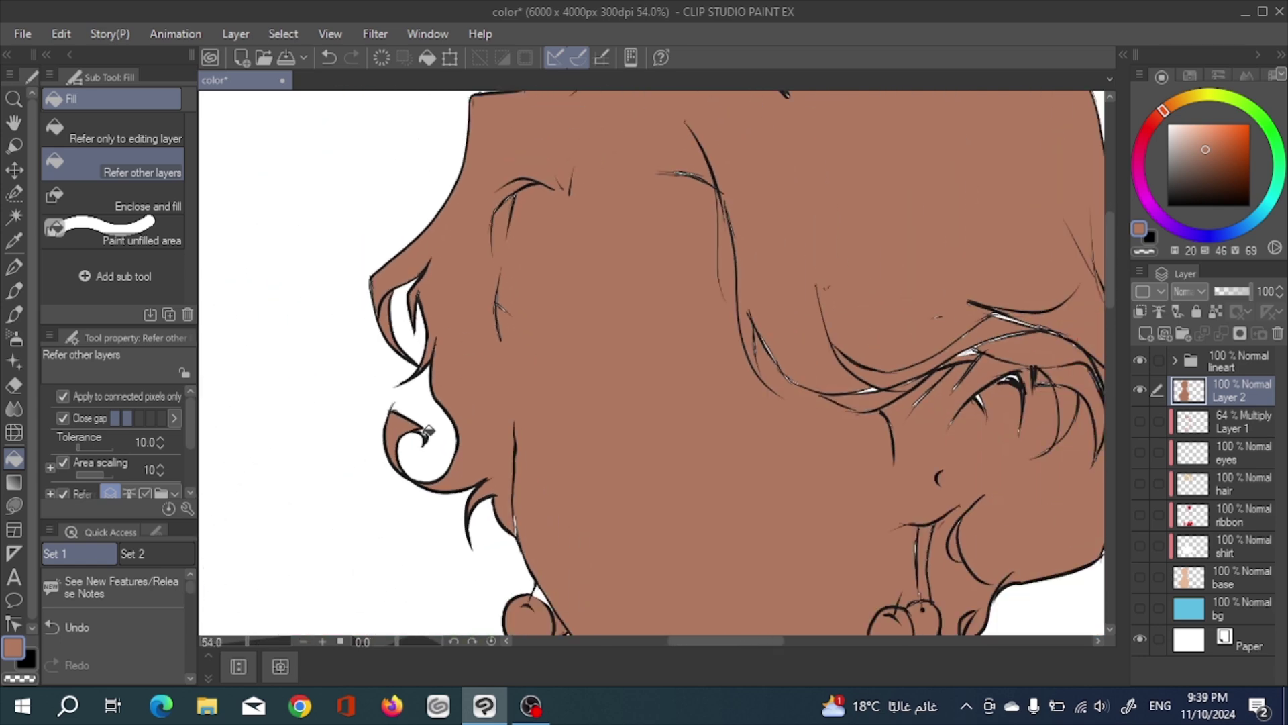
scroll(541, 403, "down", 3)
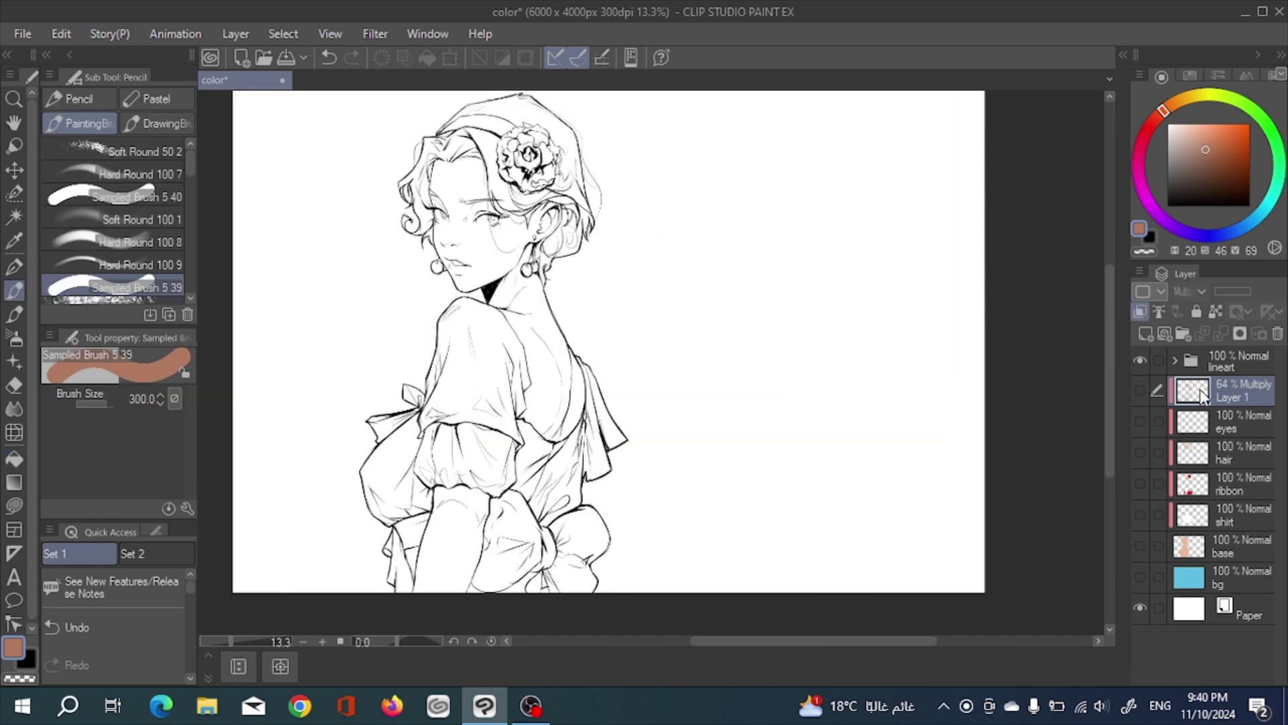
Step: Add a new raster layer above Layer 1 and choose the Lasso fill tool
left_click(1146, 335)
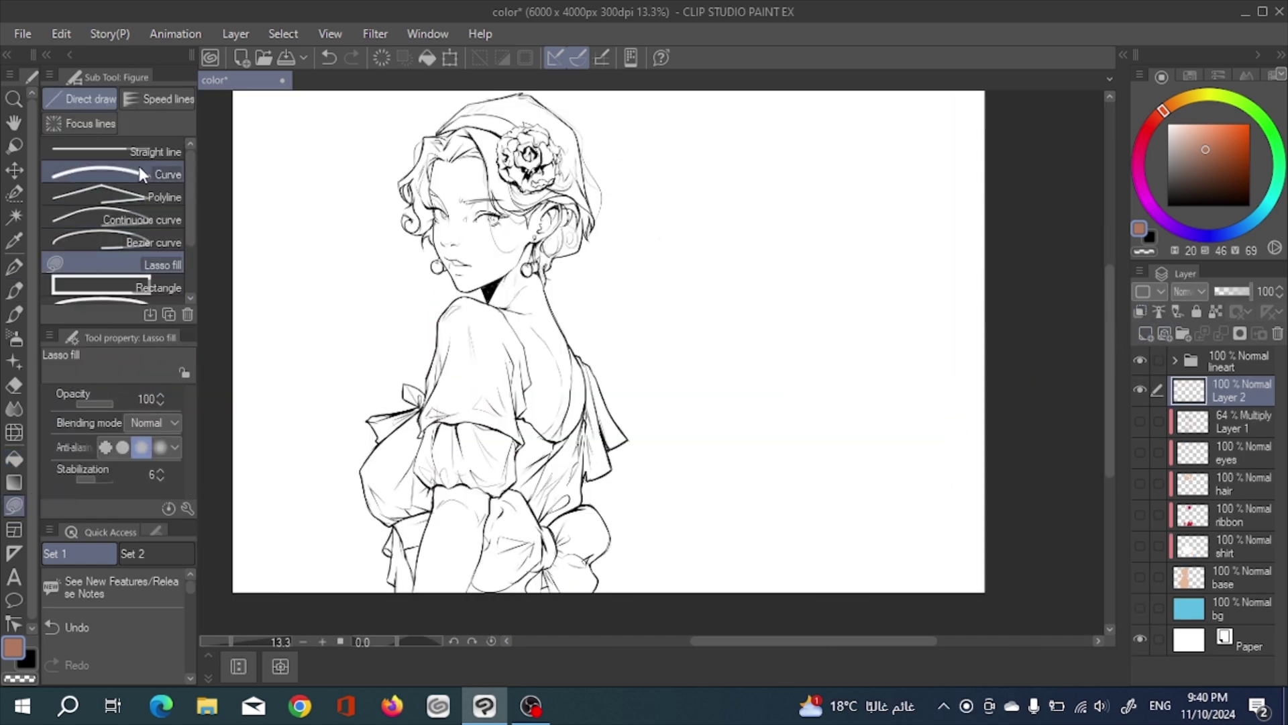
left_click(169, 174)
left_click(143, 216)
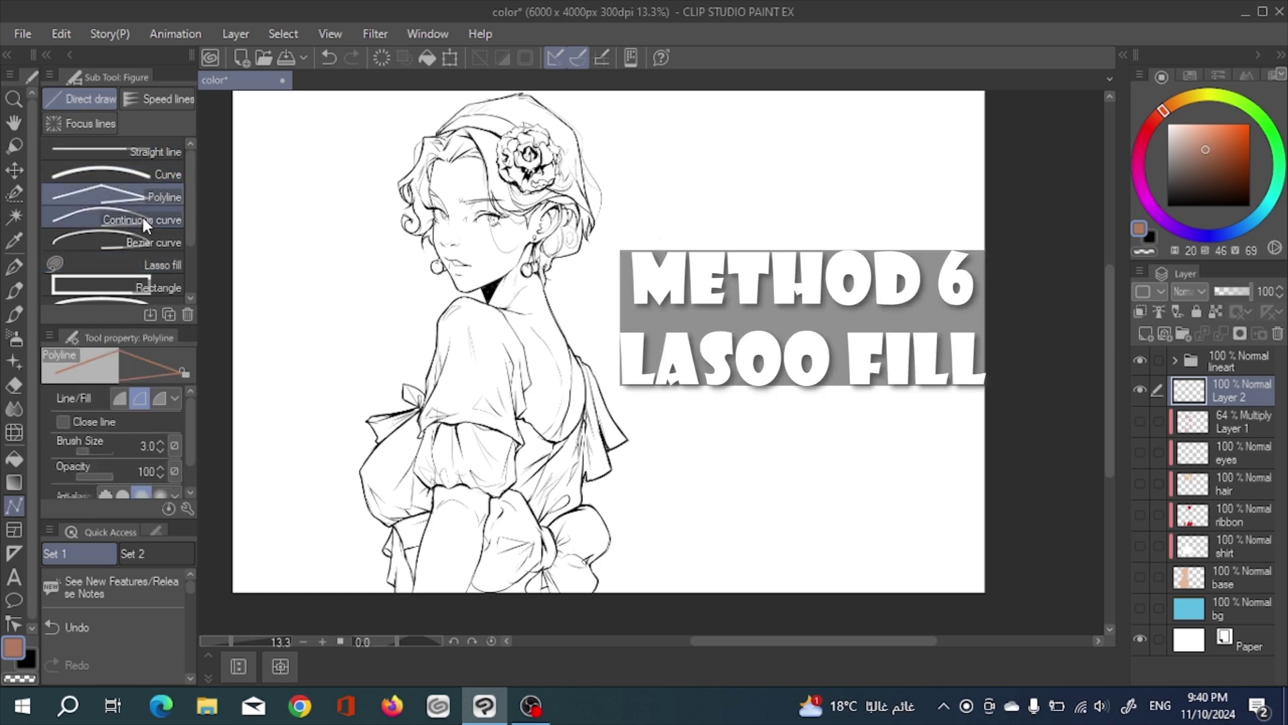
left_click(155, 264)
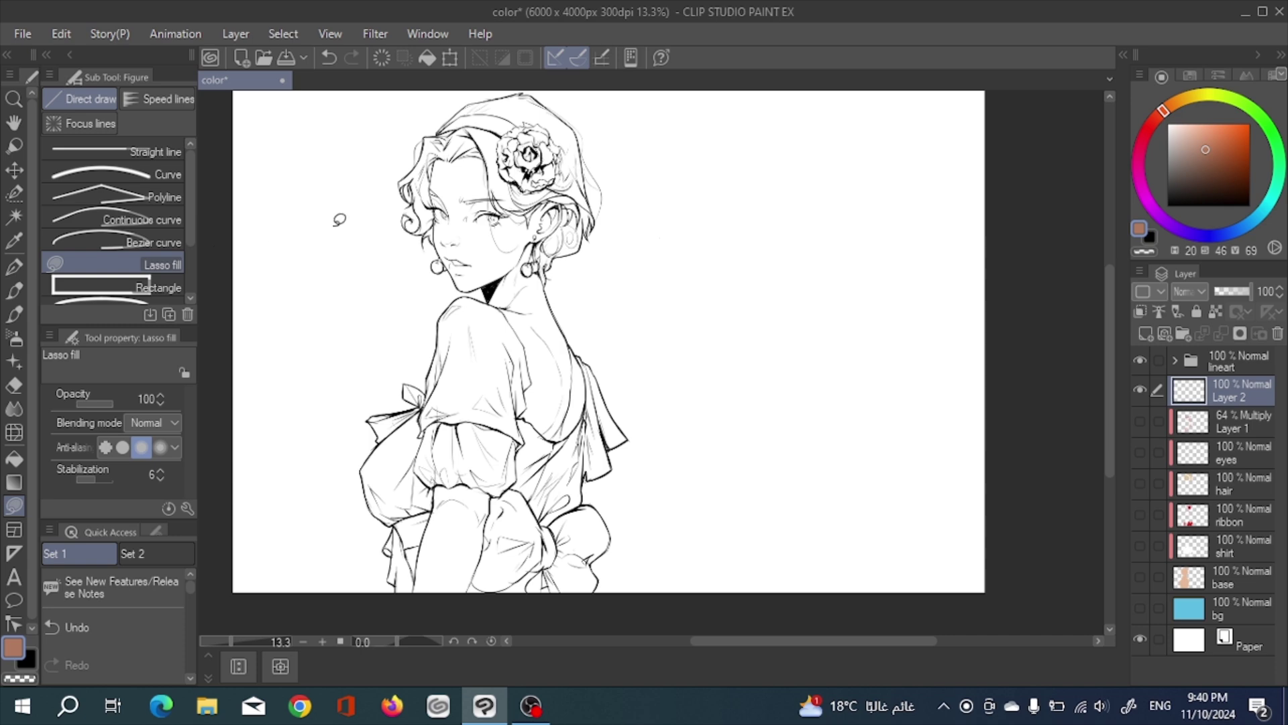
Step: Lasso-fill the woman's head, including the face, hair, flower and head covering, with reddish brown on the new layer
scroll(339, 216, "up", 4)
left_click_drag(405, 344, 397, 358)
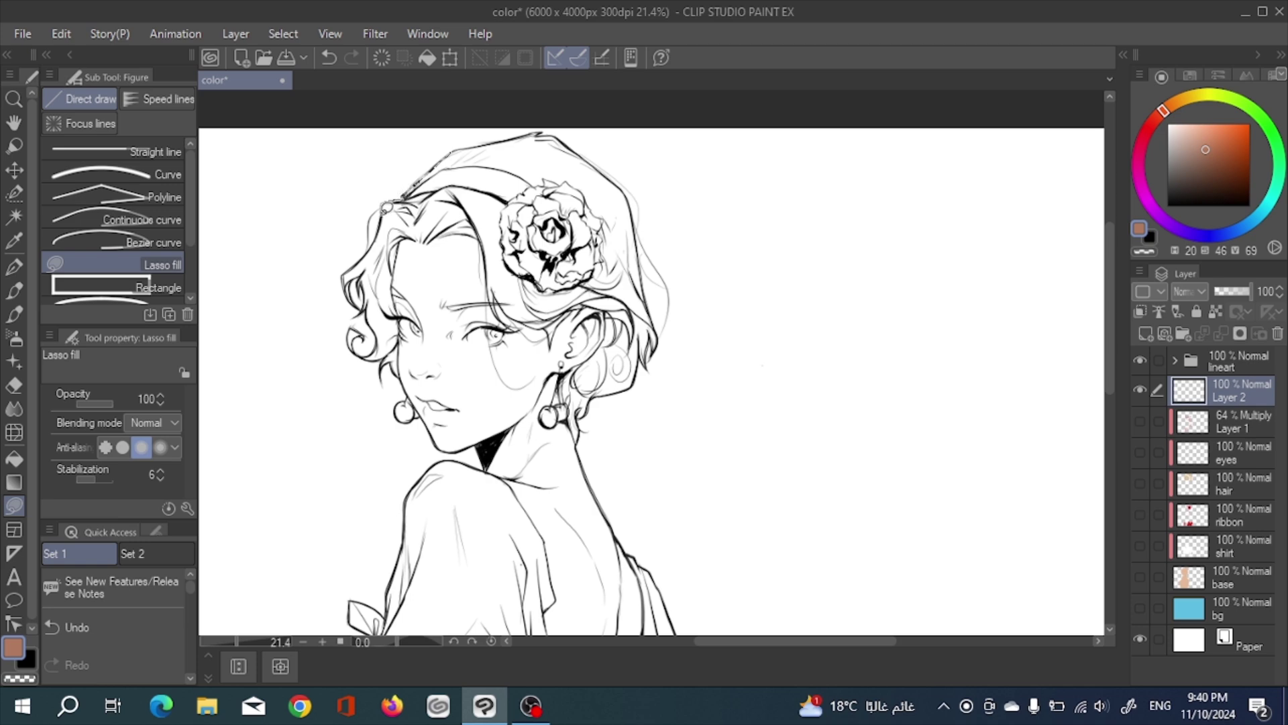
mouse_move(373, 238)
left_mouse_down()
mouse_move(346, 272)
mouse_move(343, 302)
mouse_move(360, 282)
mouse_move(370, 300)
mouse_move(356, 339)
mouse_move(453, 446)
mouse_move(576, 428)
mouse_move(581, 409)
mouse_move(634, 377)
mouse_move(649, 343)
mouse_move(646, 275)
mouse_move(634, 215)
mouse_move(608, 173)
mouse_move(541, 129)
mouse_move(432, 161)
left_mouse_up()
Step: Lasso-fill the neck and back, then extend the reddish brown over the shoulder, upper sleeve, bodice and hanging back ribbon
scroll(507, 354, "down", 5)
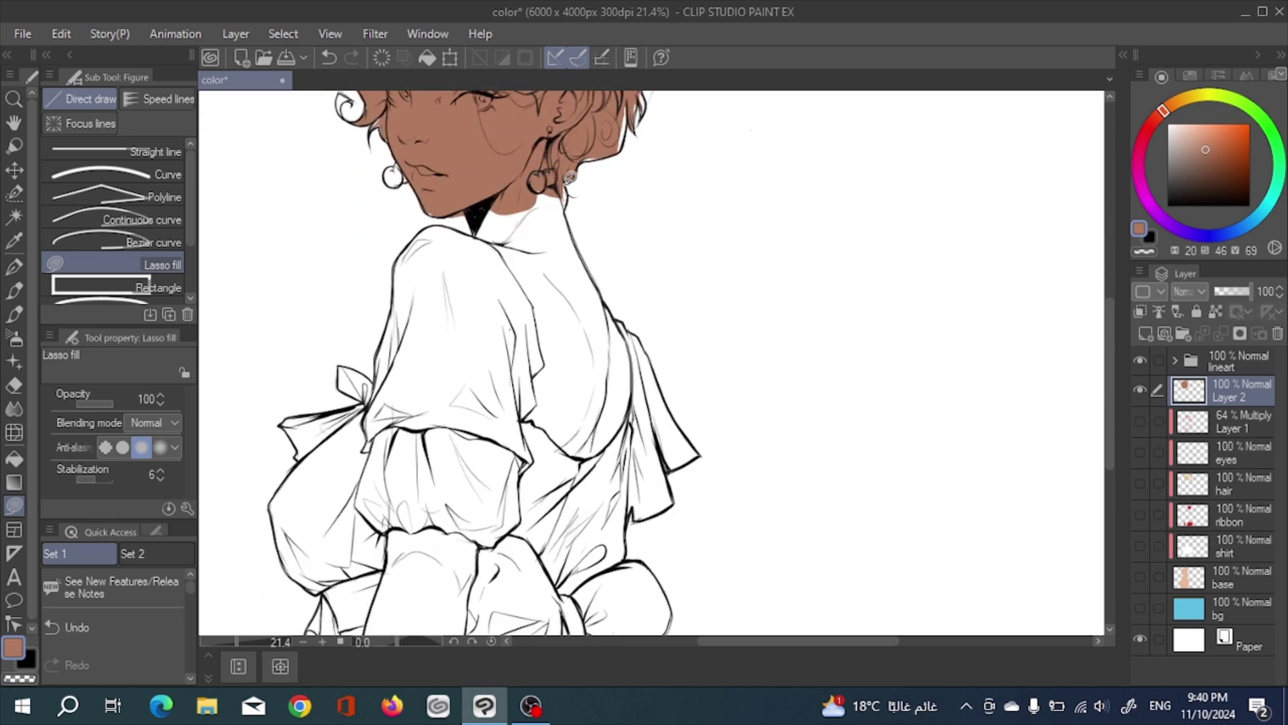
mouse_move(568, 174)
left_mouse_down()
mouse_move(564, 215)
mouse_move(606, 305)
mouse_move(581, 428)
mouse_move(408, 298)
mouse_move(394, 262)
mouse_move(418, 230)
mouse_move(481, 225)
left_mouse_up()
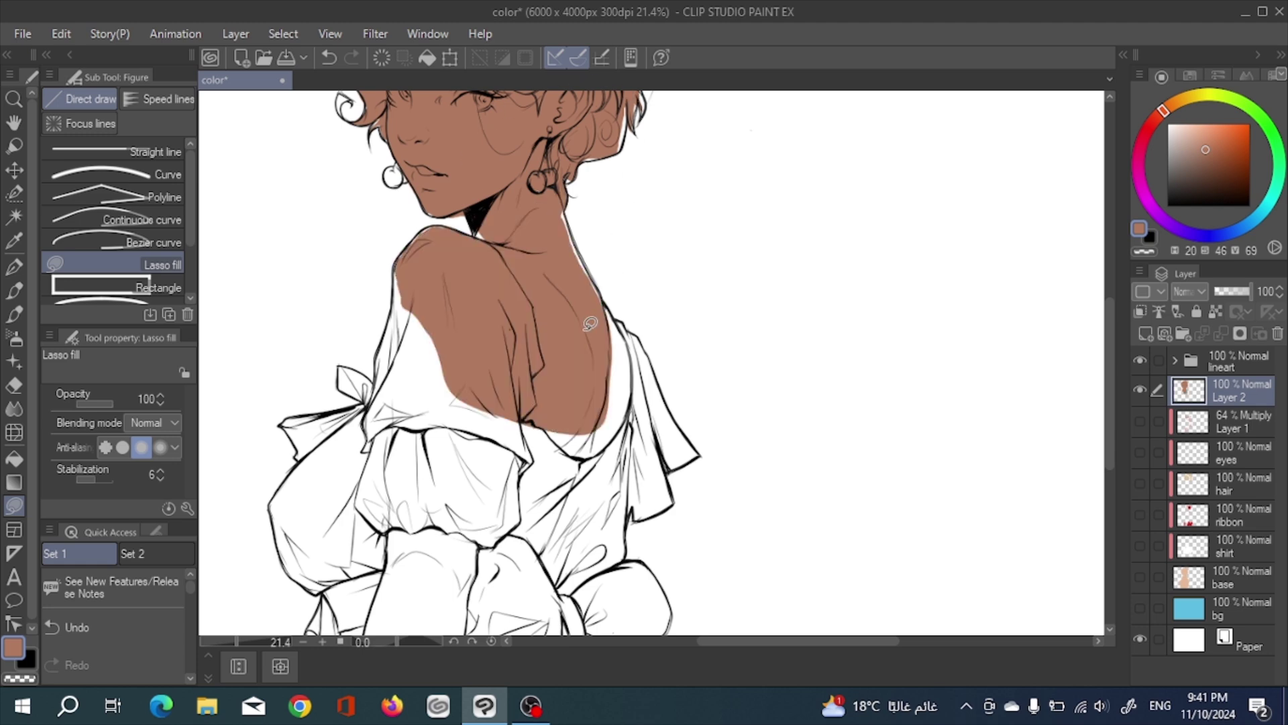
scroll(609, 277, "down", 2)
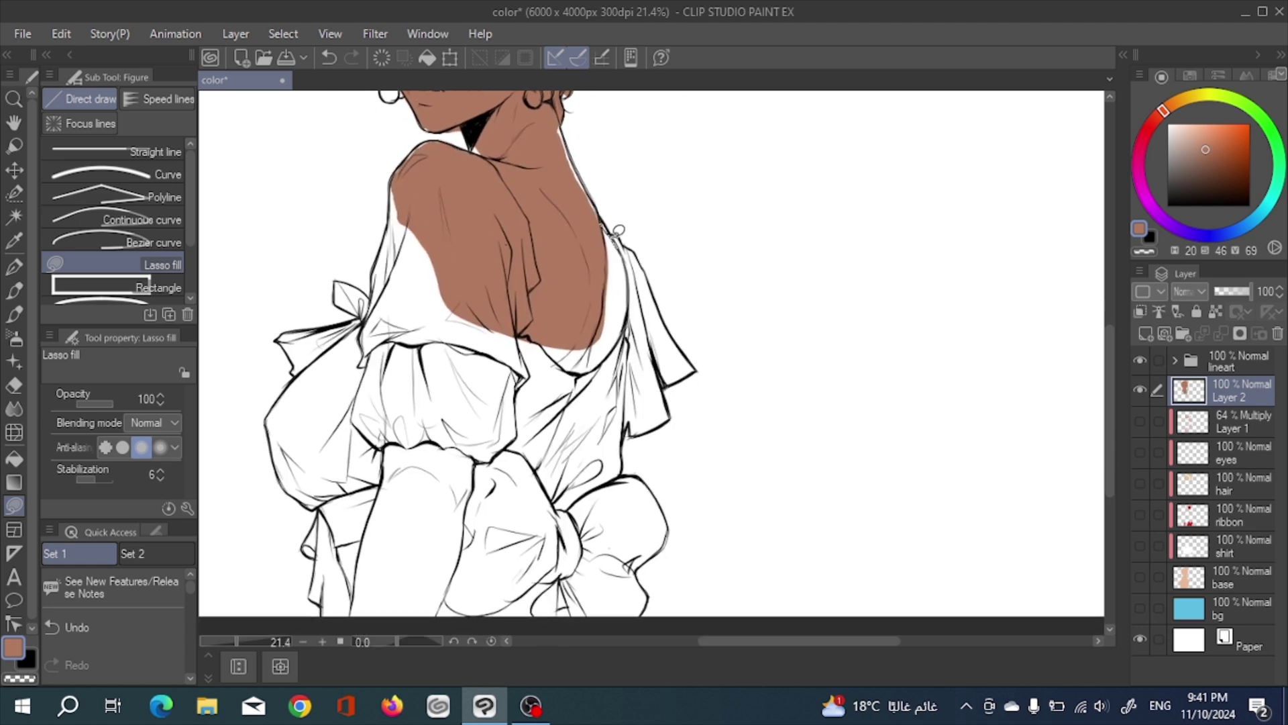
mouse_move(613, 234)
left_mouse_down()
mouse_move(697, 359)
mouse_move(666, 387)
mouse_move(670, 420)
mouse_move(626, 433)
mouse_move(616, 478)
mouse_move(433, 497)
mouse_move(348, 342)
mouse_move(338, 279)
mouse_move(366, 285)
mouse_move(396, 214)
mouse_move(441, 179)
mouse_move(574, 170)
left_mouse_up()
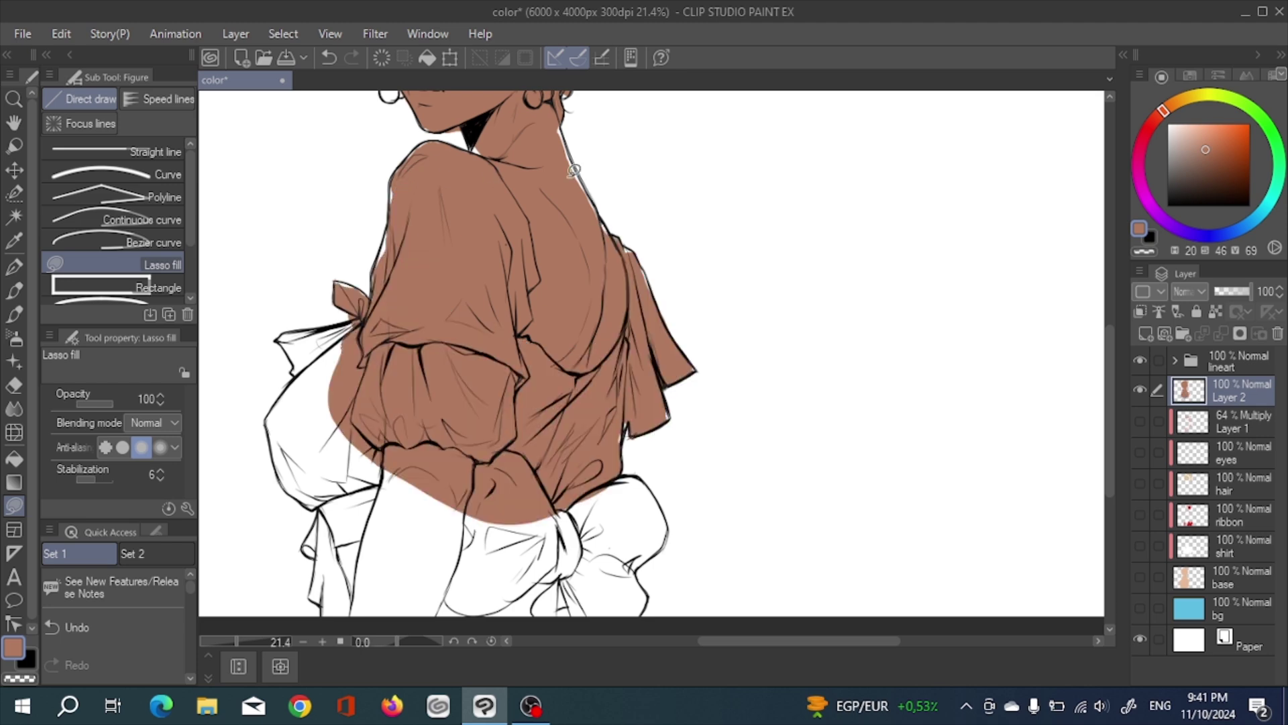
key("ctrl+0")
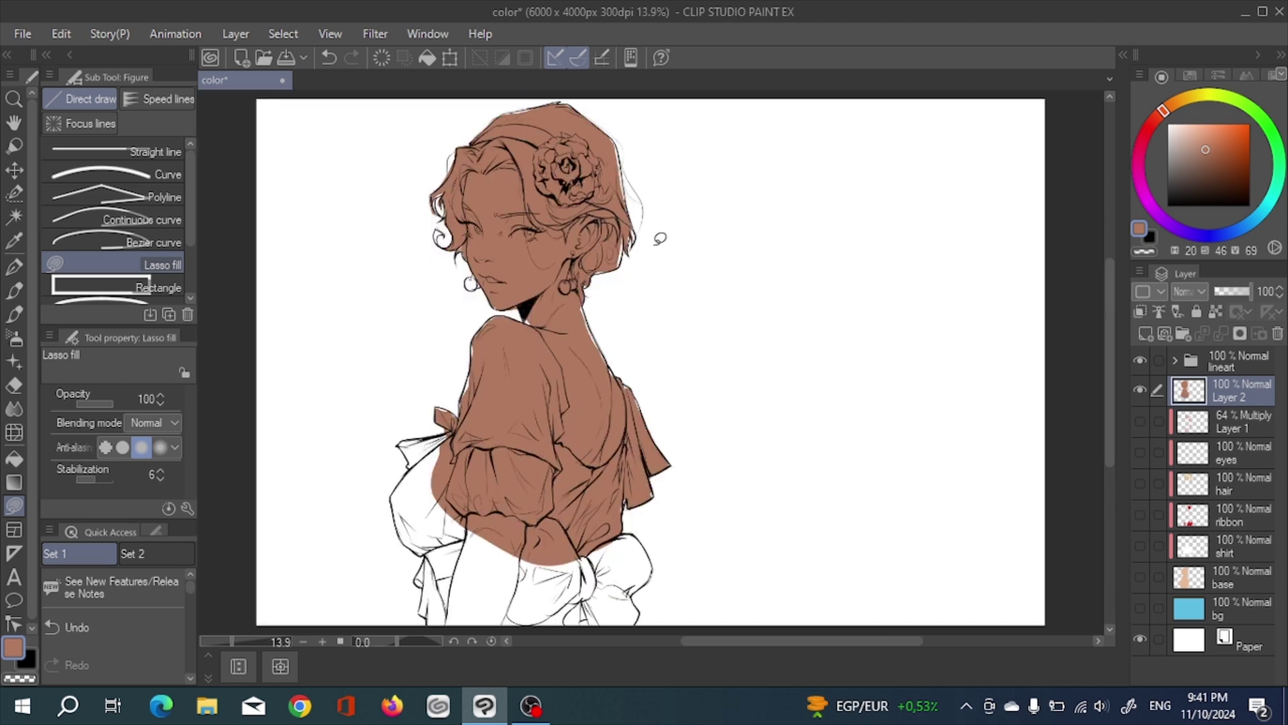
scroll(577, 285, "up", 3)
scroll(583, 281, "up", 3)
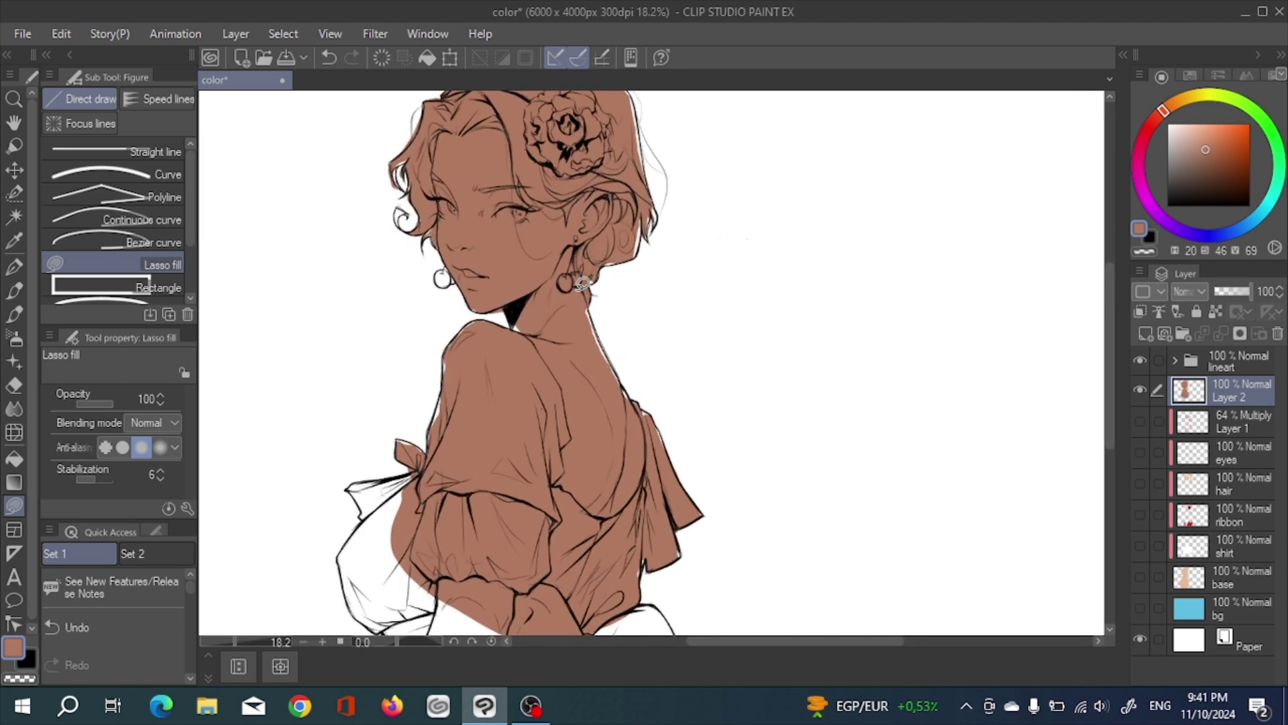
scroll(613, 290, "down", 4)
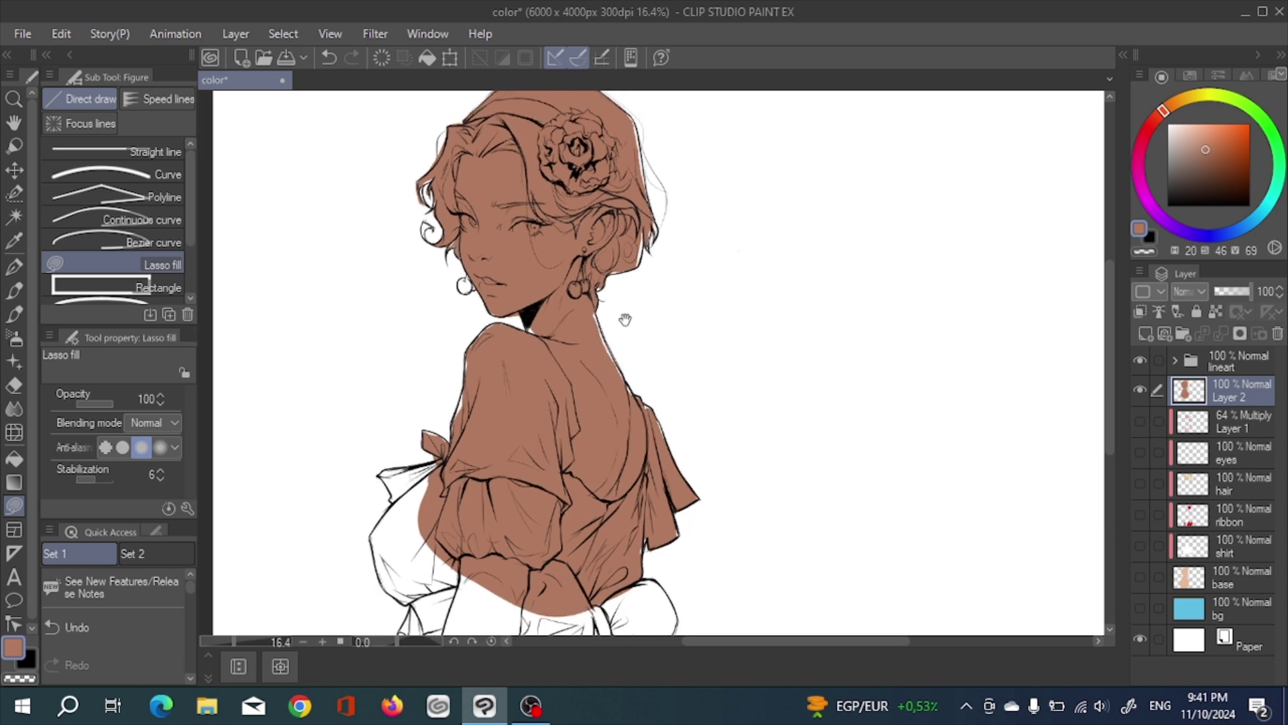
scroll(639, 315, "up", 1)
scroll(630, 323, "down", 3)
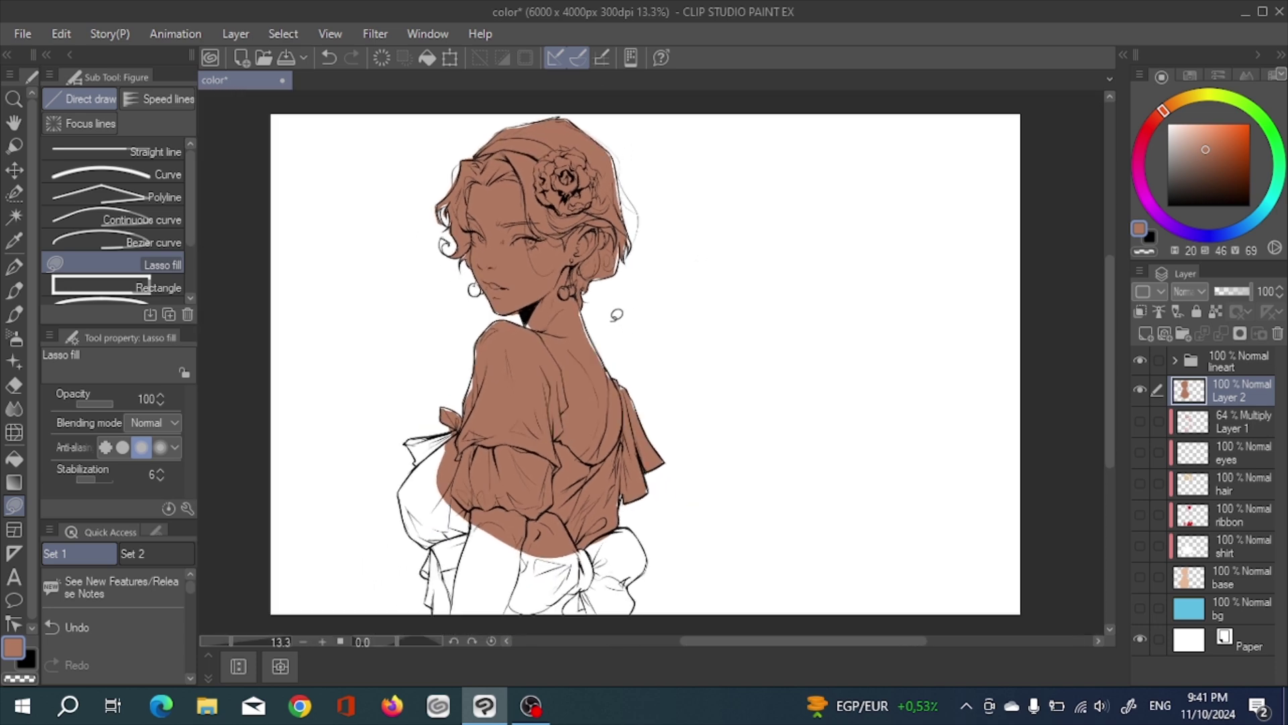